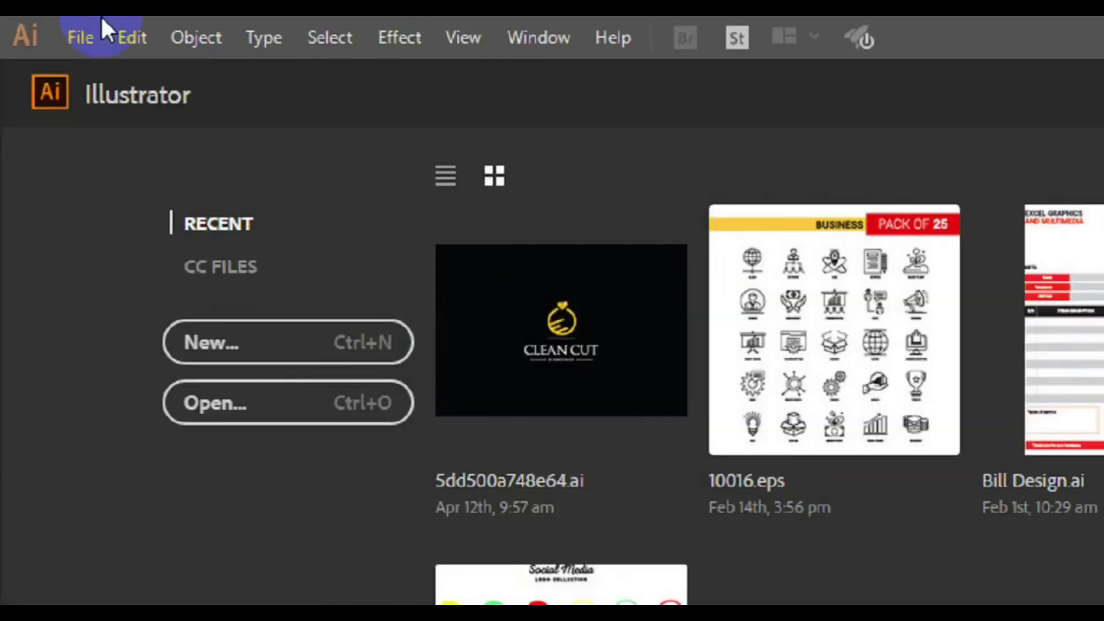
Step: Create a new document named 'Banner Design', 11.5 in wide by 3.973 in tall
click(95, 37)
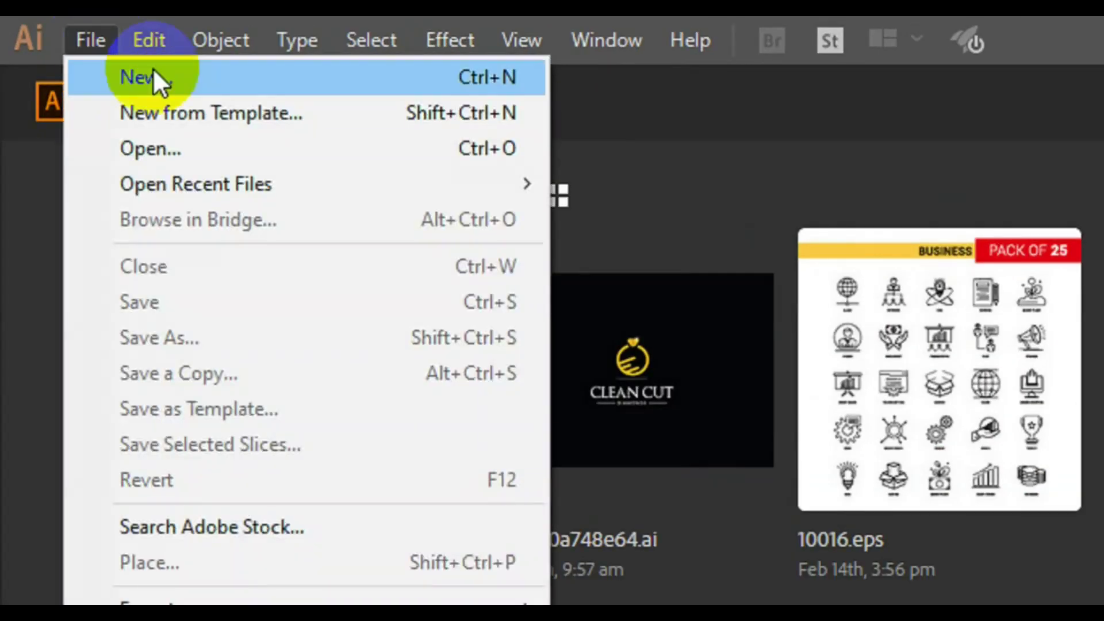
click(153, 76)
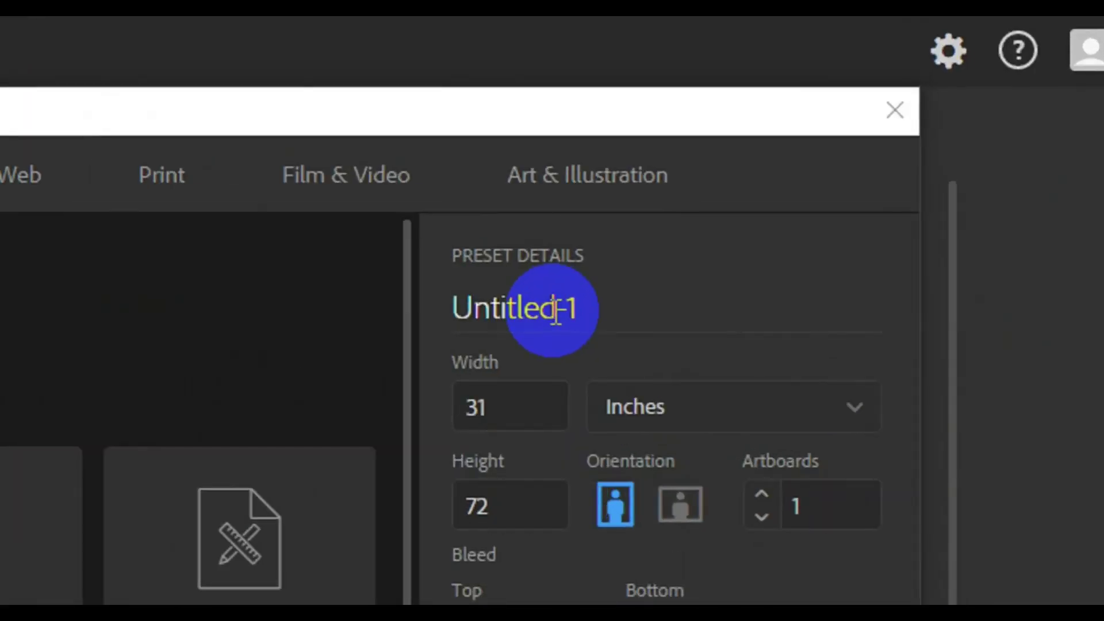
click(555, 313)
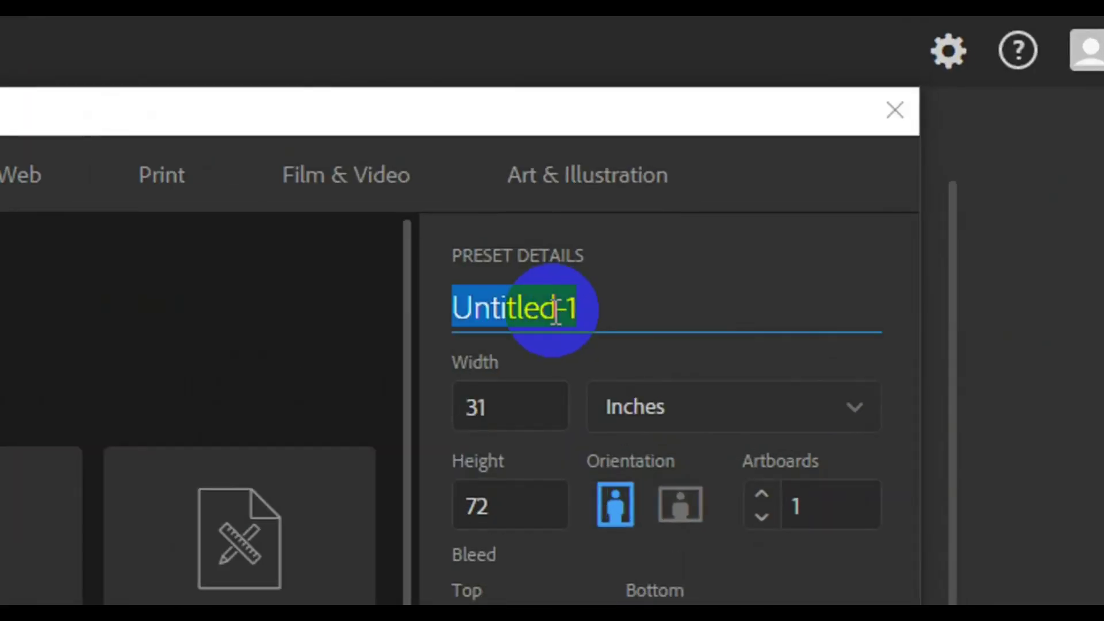
text(Banner )
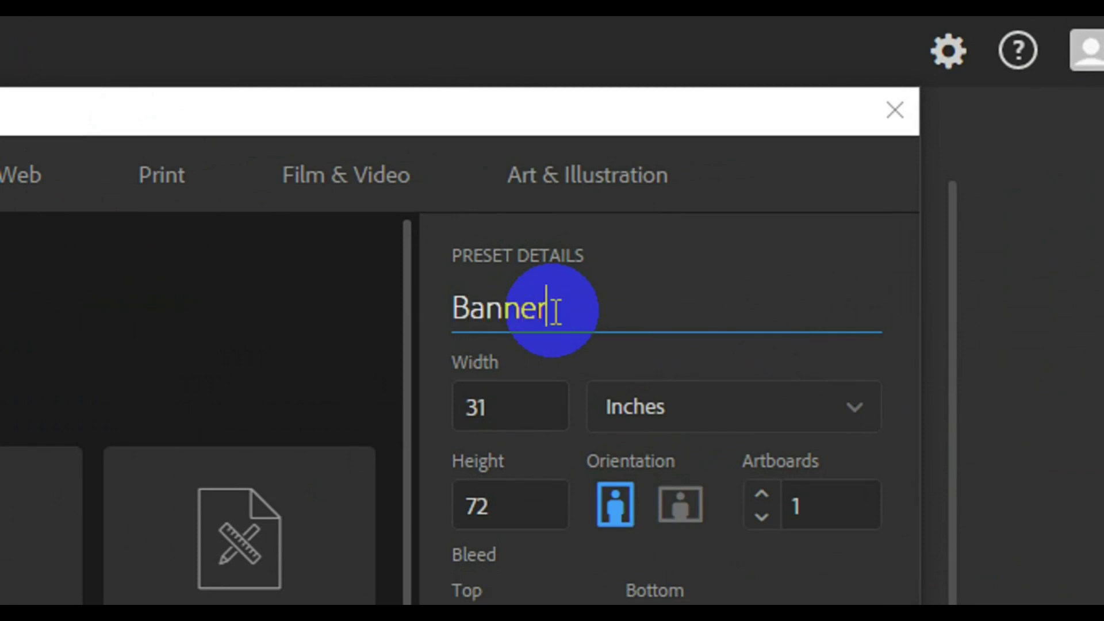
text(Design)
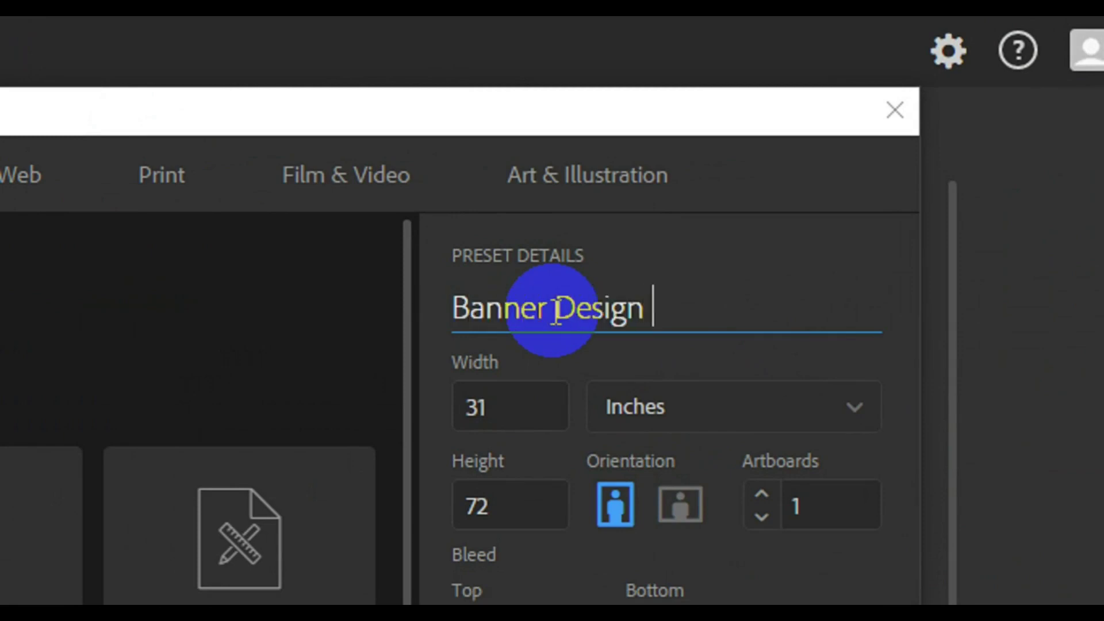
click(521, 412)
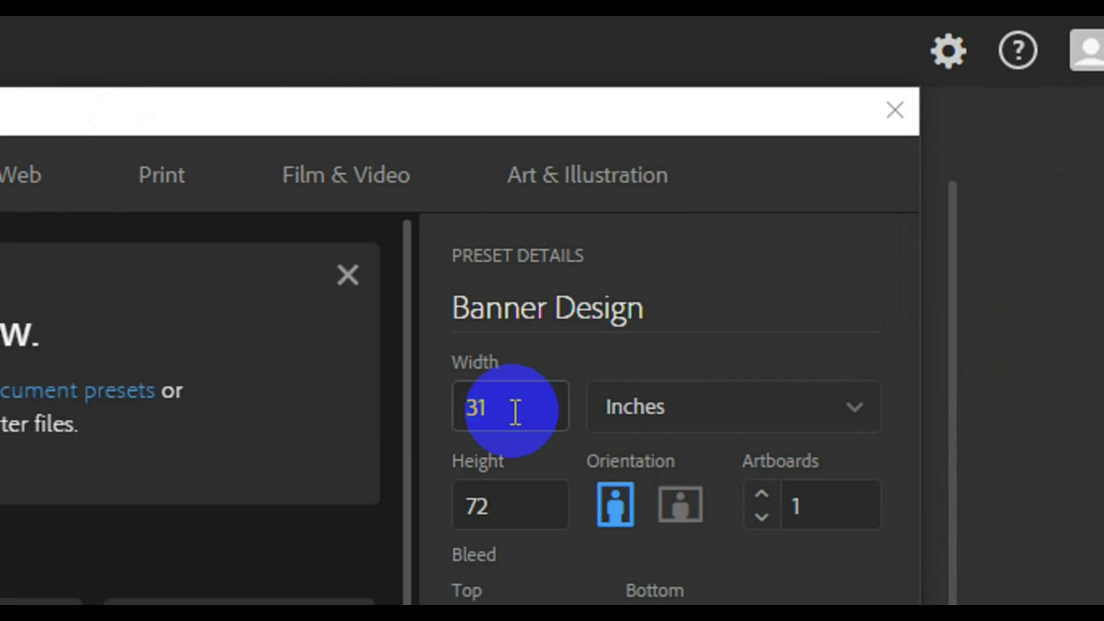
click(516, 412)
text(11.5)
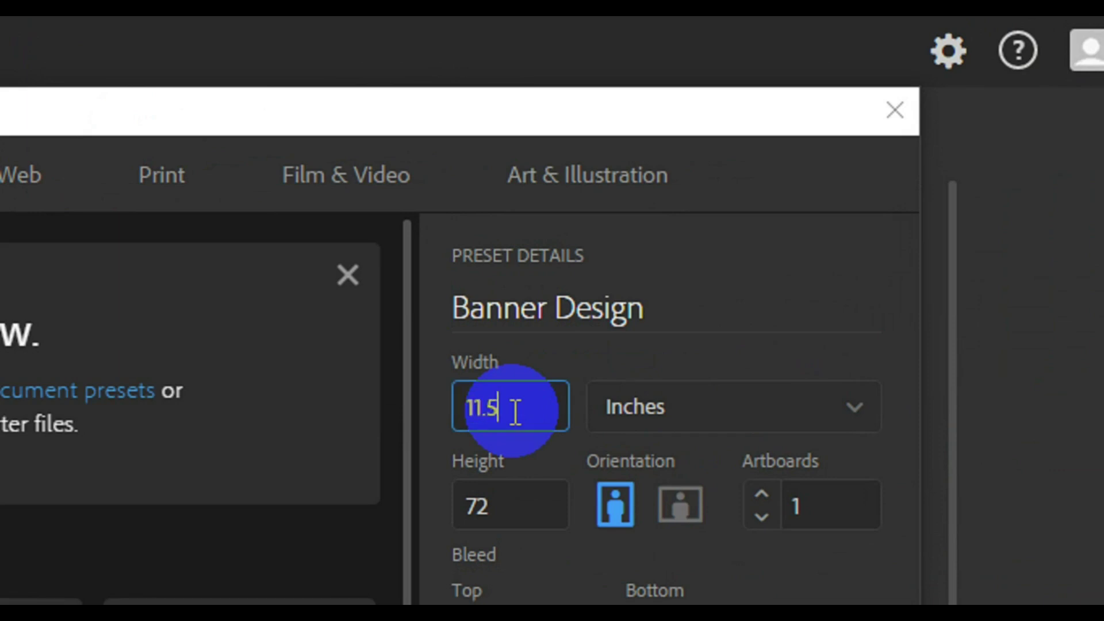
click(509, 484)
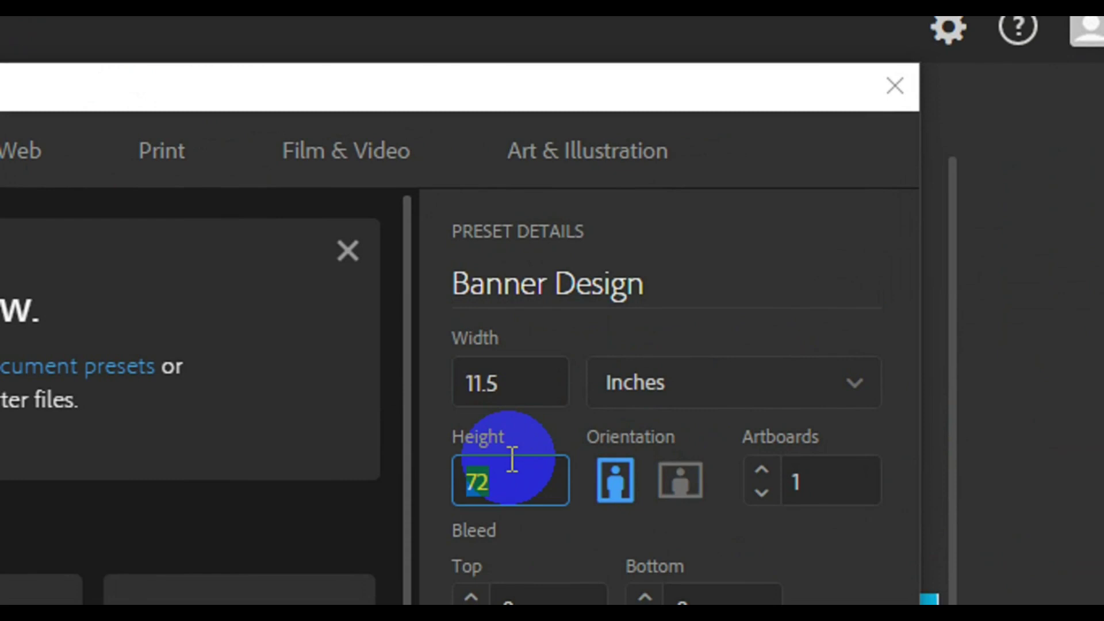
text(3)
text(.)
text(973)
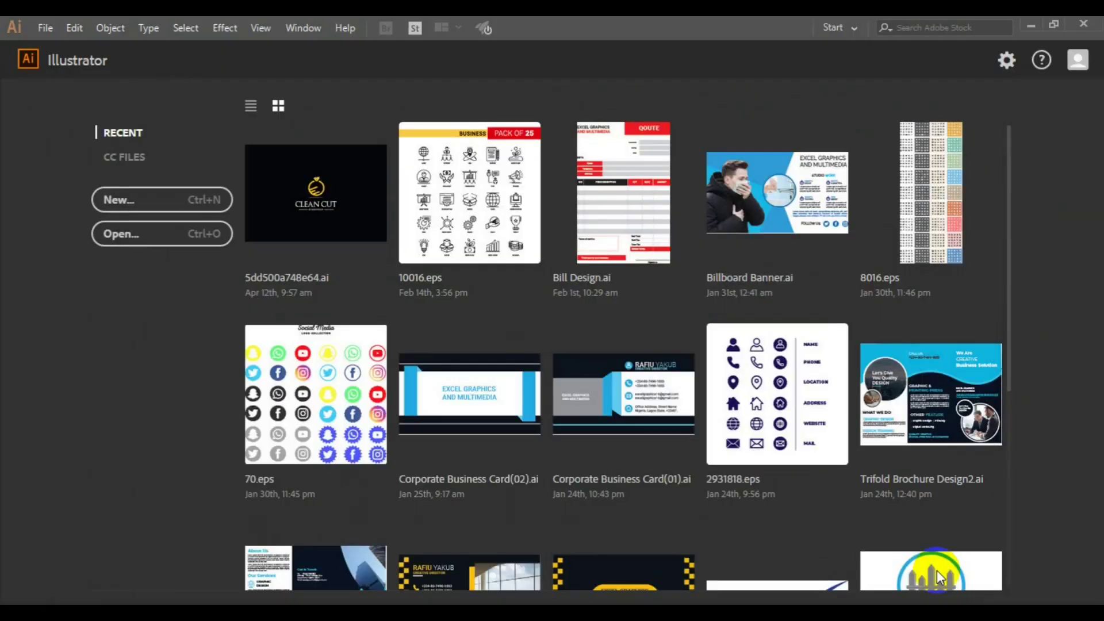
click(938, 576)
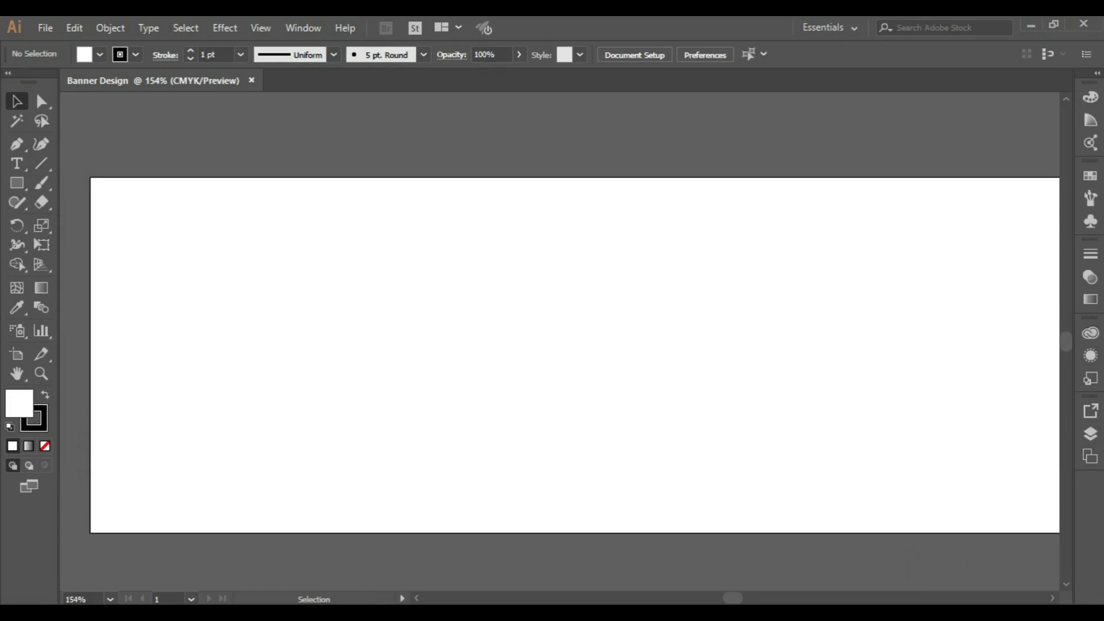
Step: Zoom out until the whole blank Banner Design artboard fits in view
click(918, 436)
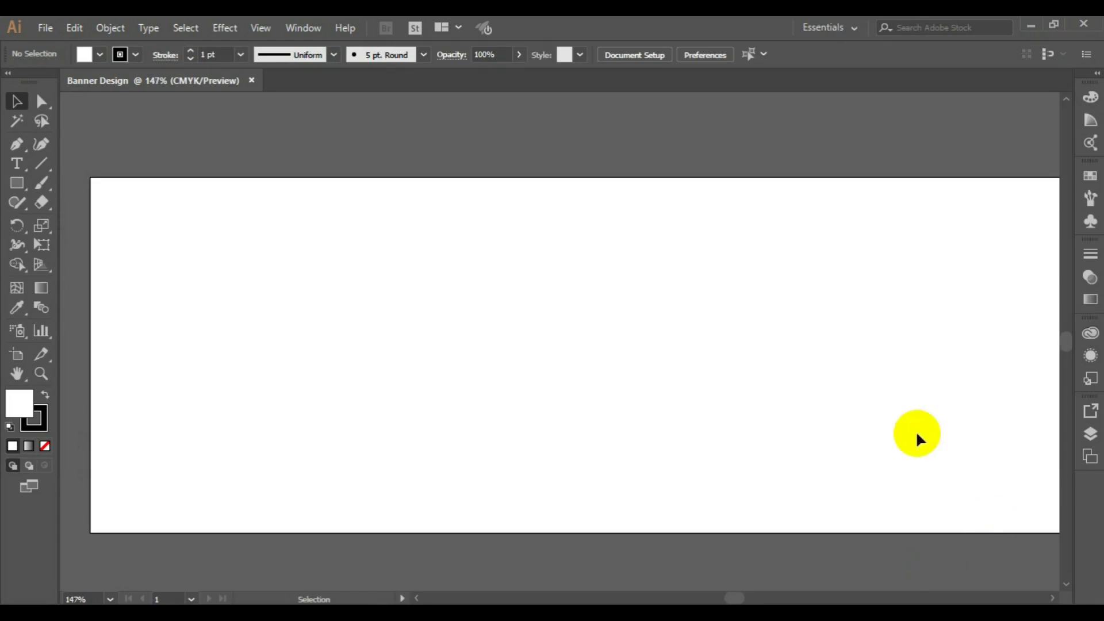
scroll(919, 438, down, 1)
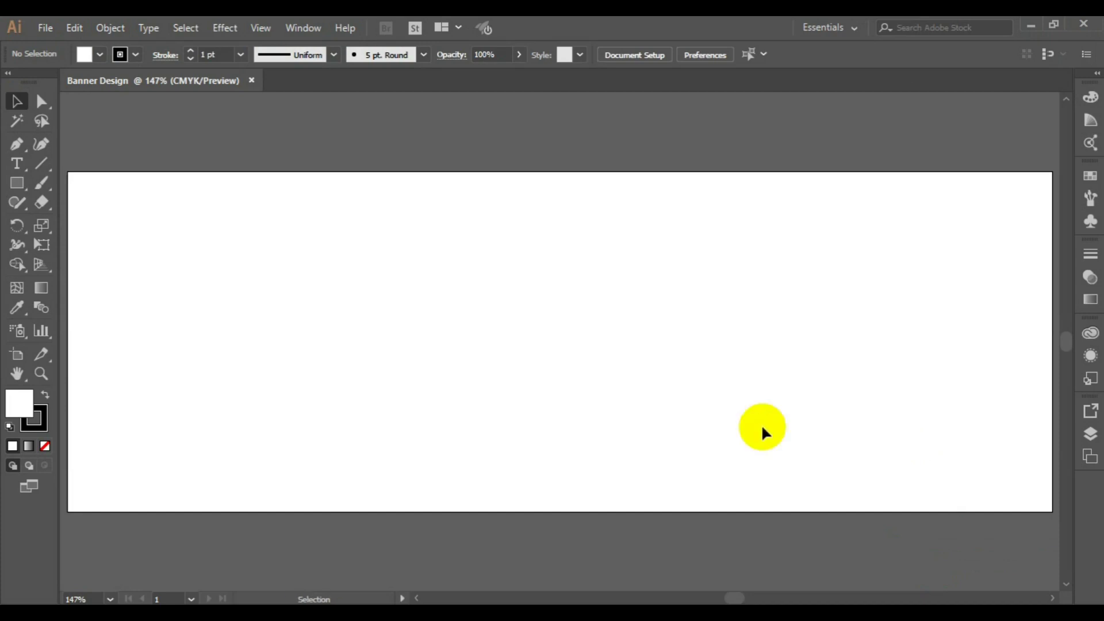
key(ctrl+minus)
key(ctrl+minus)
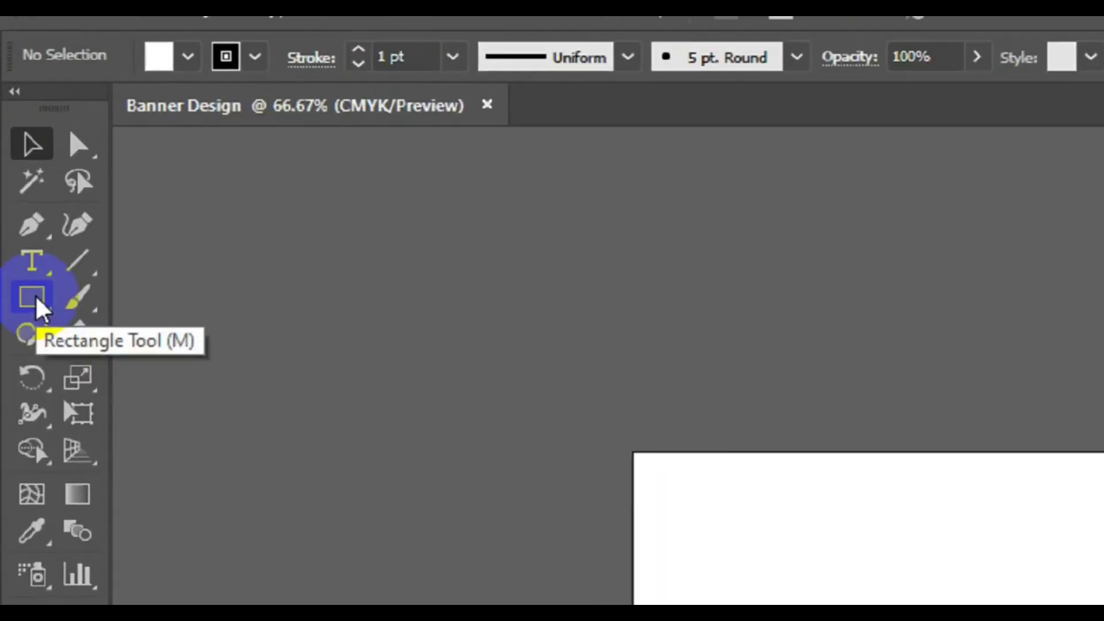
Step: Draw a stroke-less rectangle exactly covering the 11.5 x 3.97 in artboard
click(34, 299)
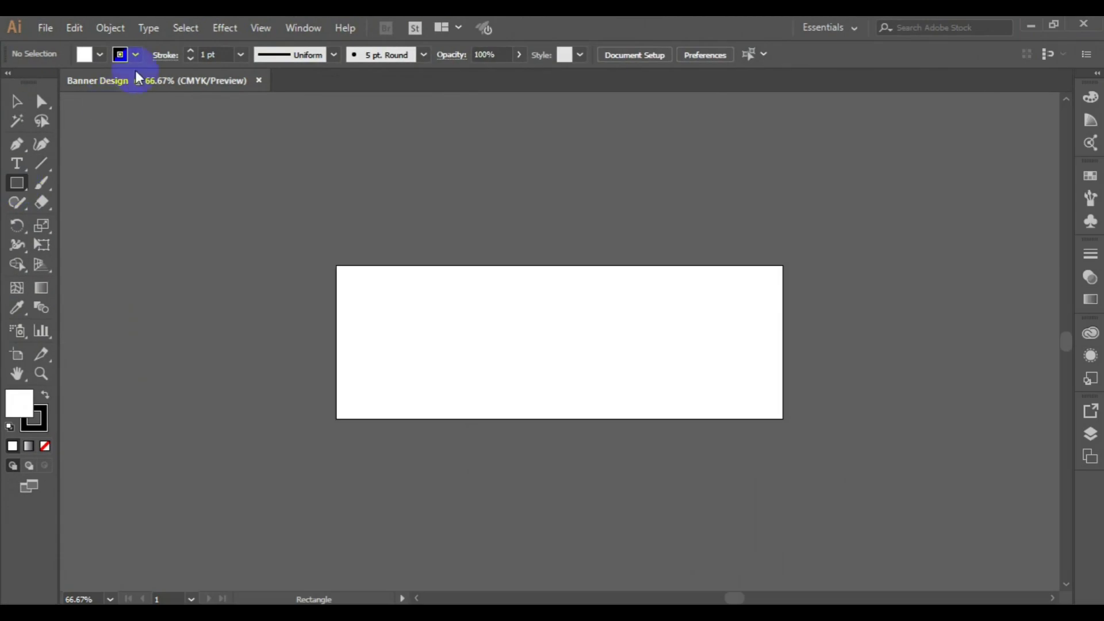
click(137, 56)
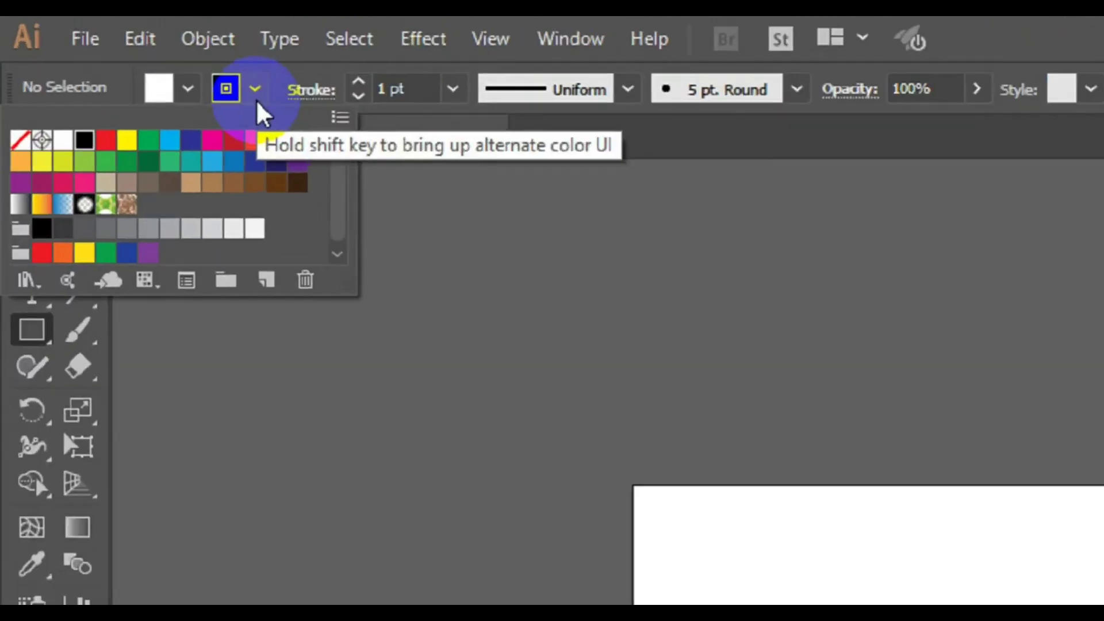
click(20, 139)
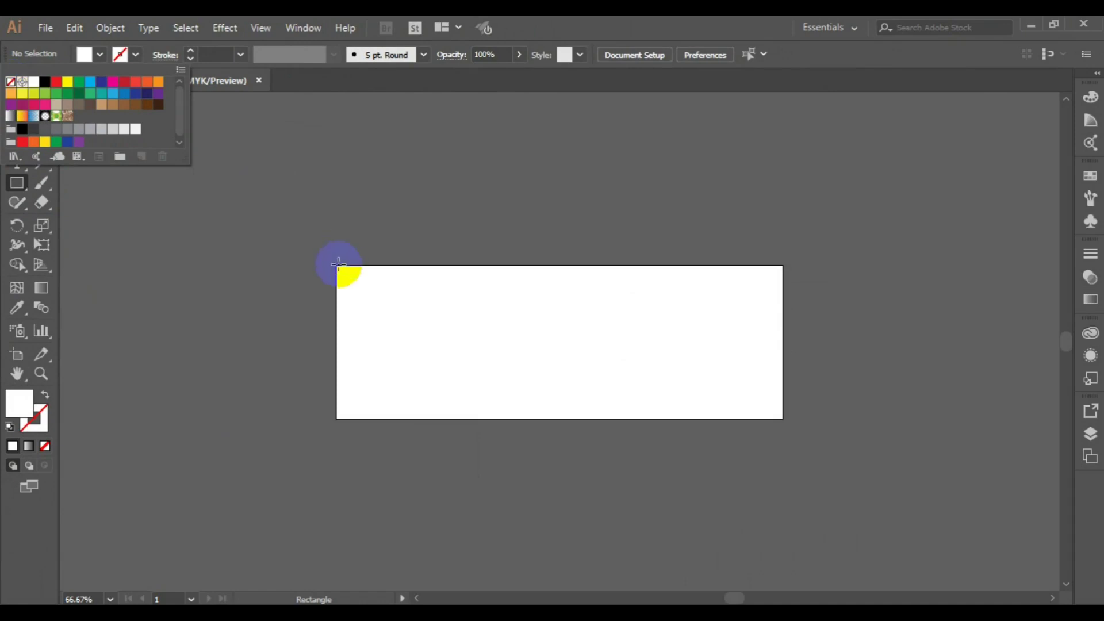
drag(336, 265, 780, 407)
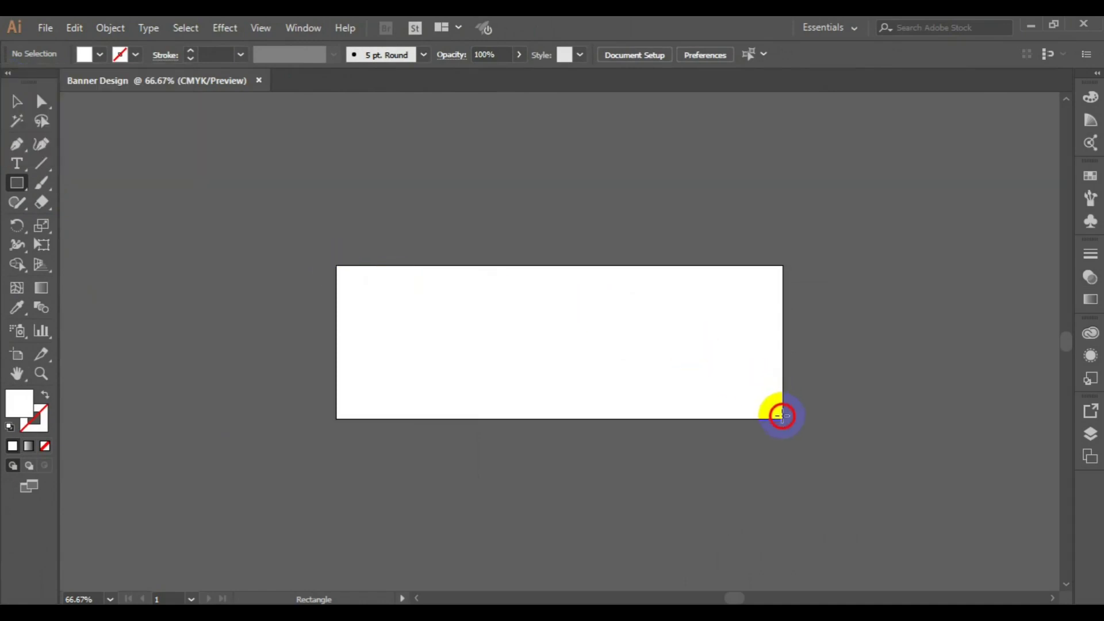
drag(780, 407, 781, 408)
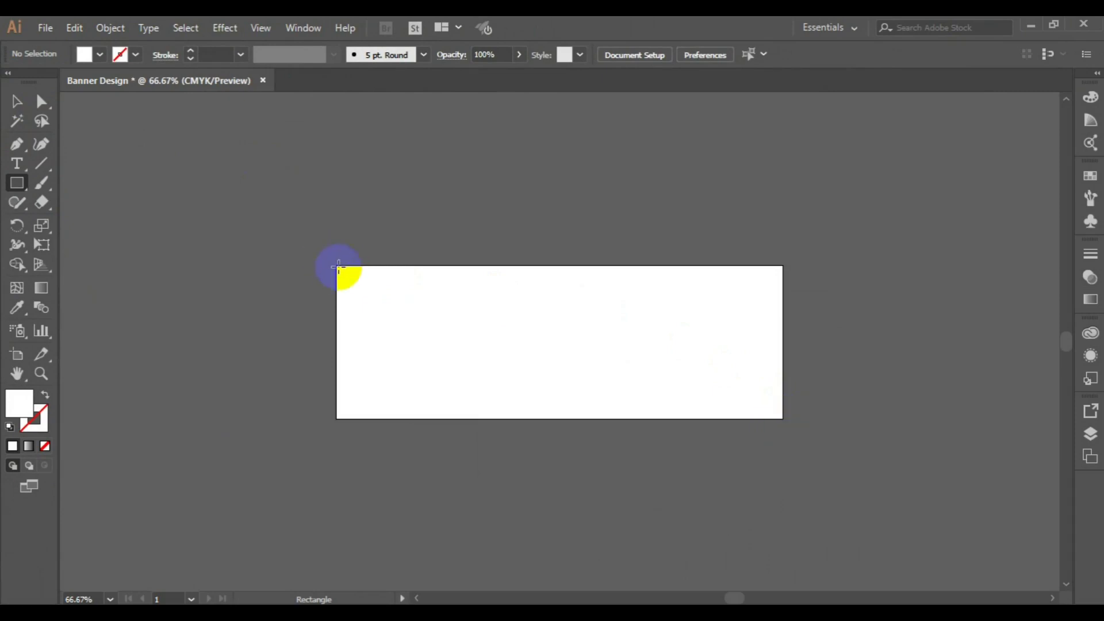
drag(338, 266, 783, 422)
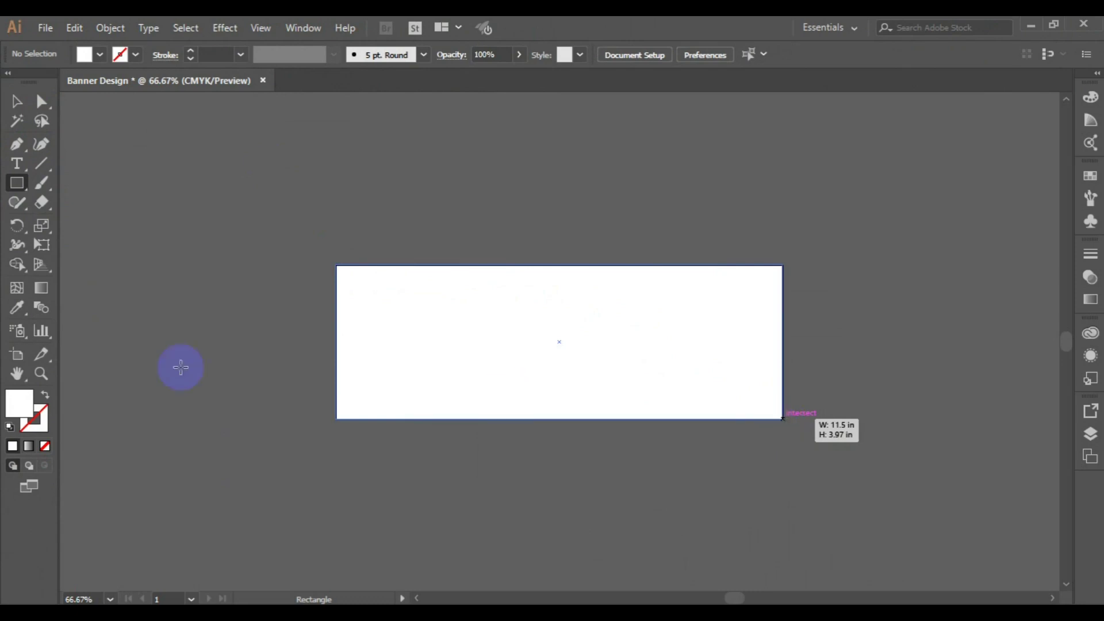
click(31, 450)
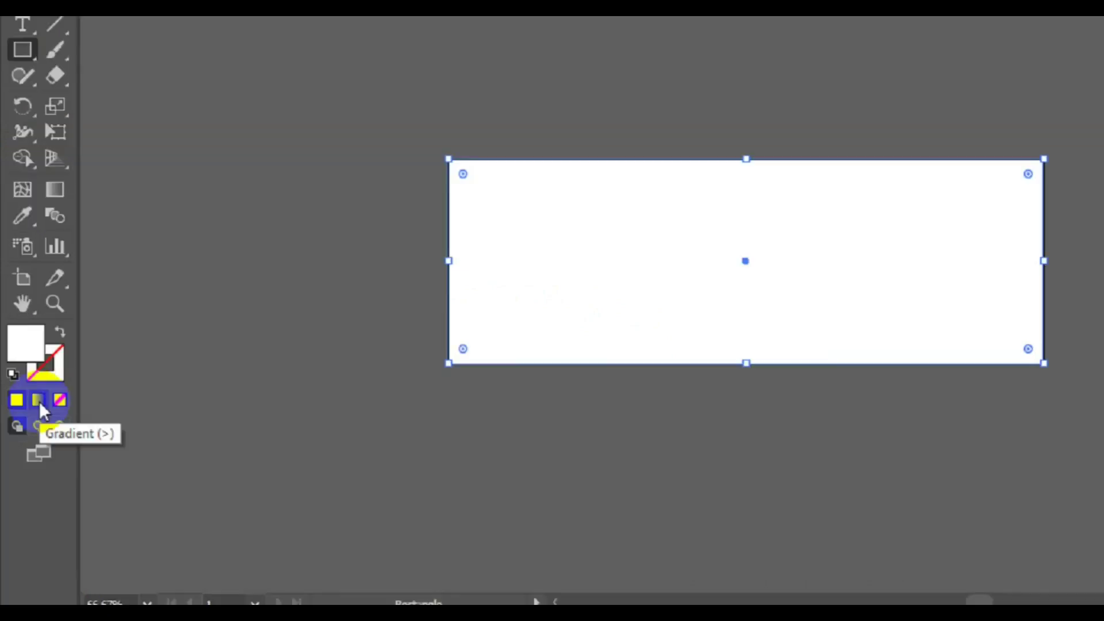
Step: Fill the rectangle with a linear white-to-black gradient and add a middle colour stop
click(59, 311)
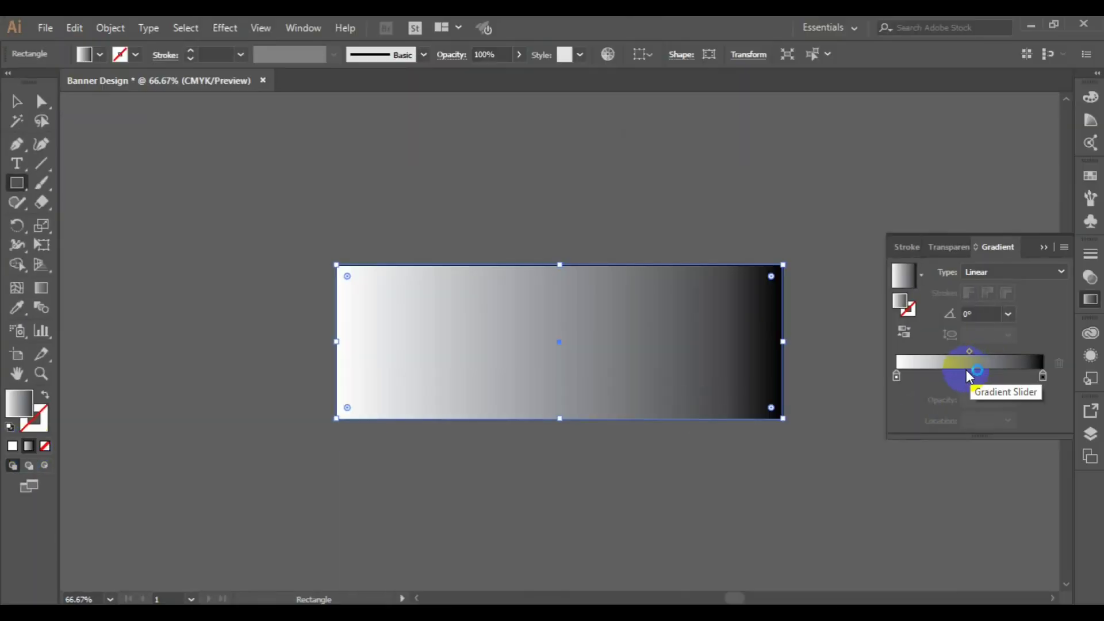
mouse_move(1043, 377)
mouse_down()
mouse_move(1035, 384)
mouse_move(1042, 379)
mouse_up()
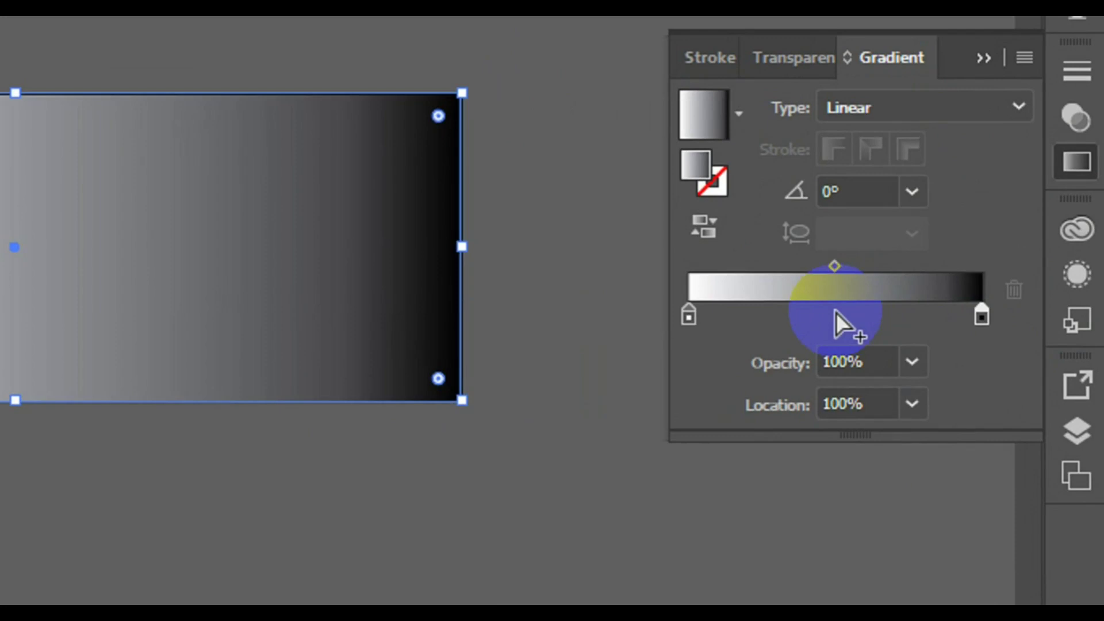
click(836, 313)
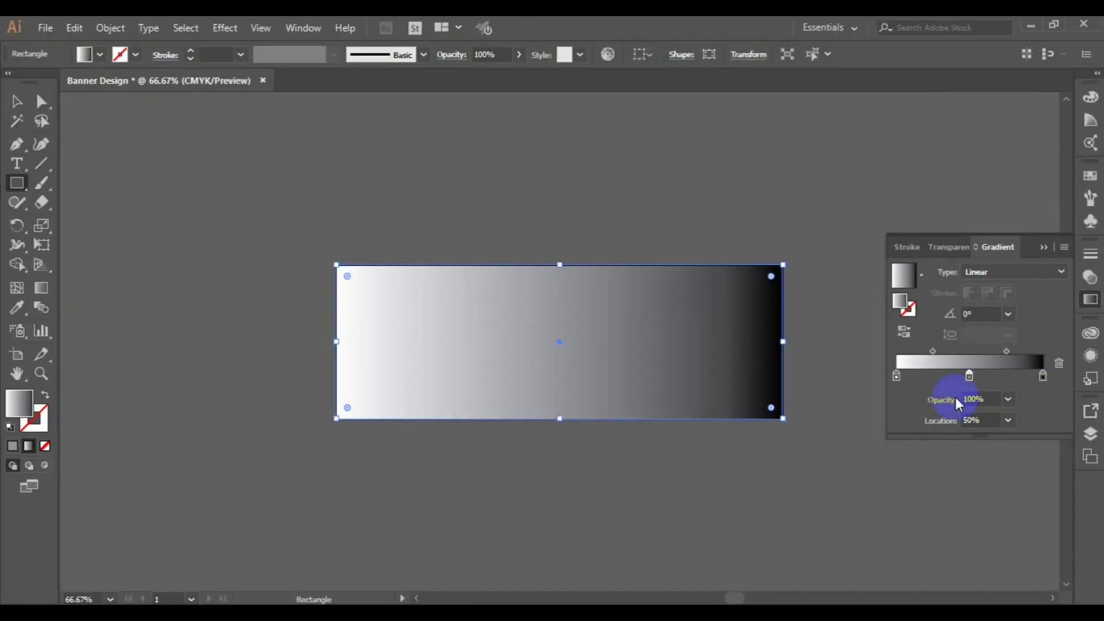
click(896, 376)
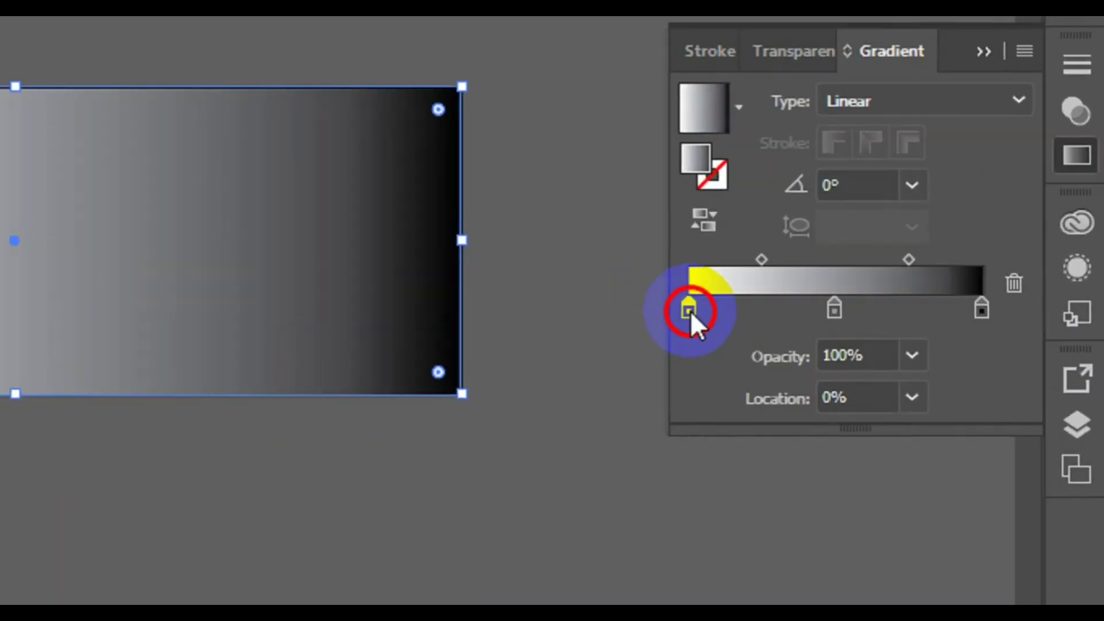
Step: Make the gradient's left stop cyan-blue
double_click(689, 312)
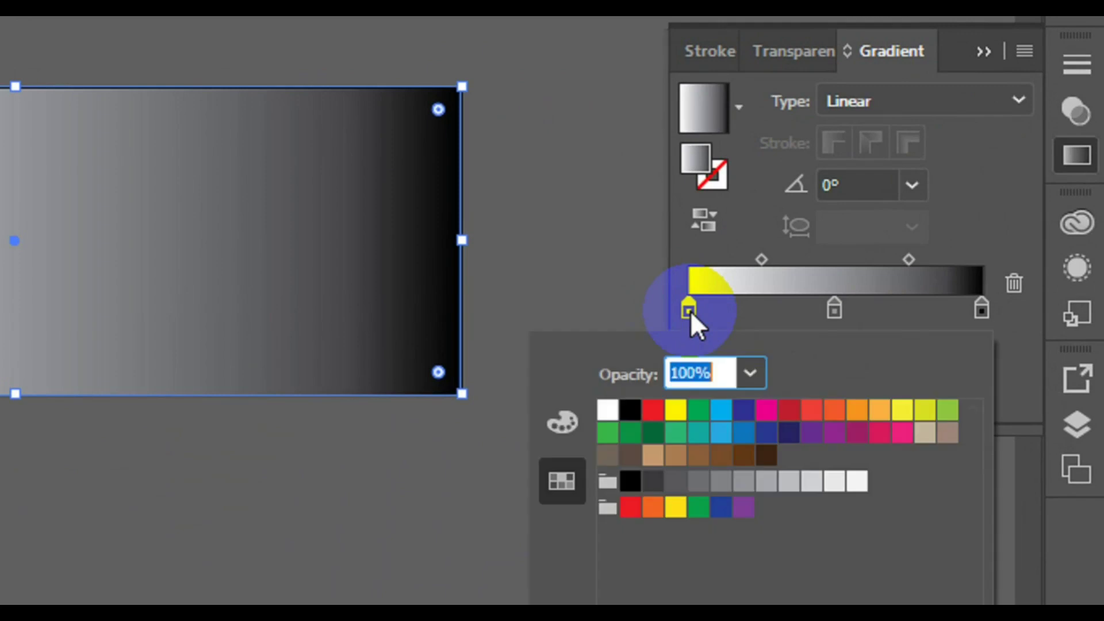
click(721, 424)
click(721, 425)
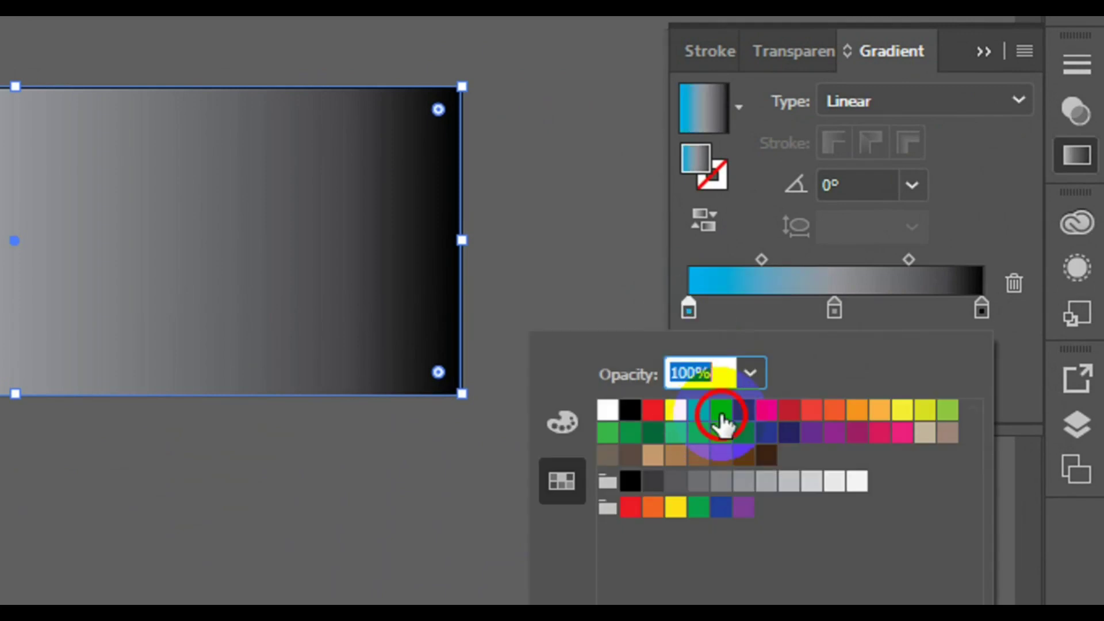
Step: Make the right gradient stop cyan at 40% opacity
click(980, 310)
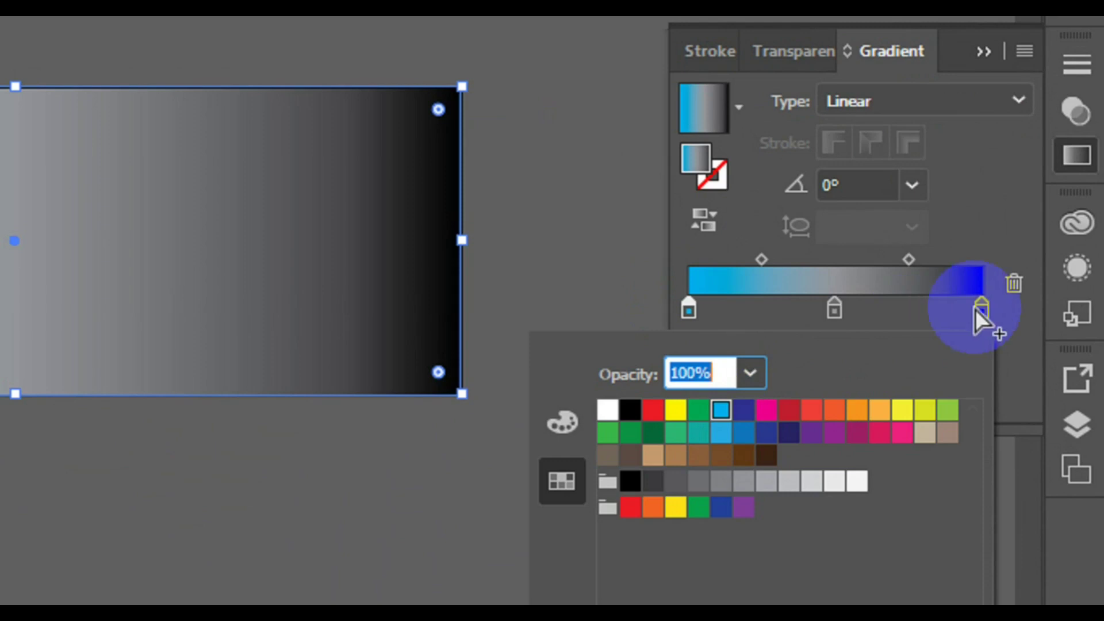
click(982, 311)
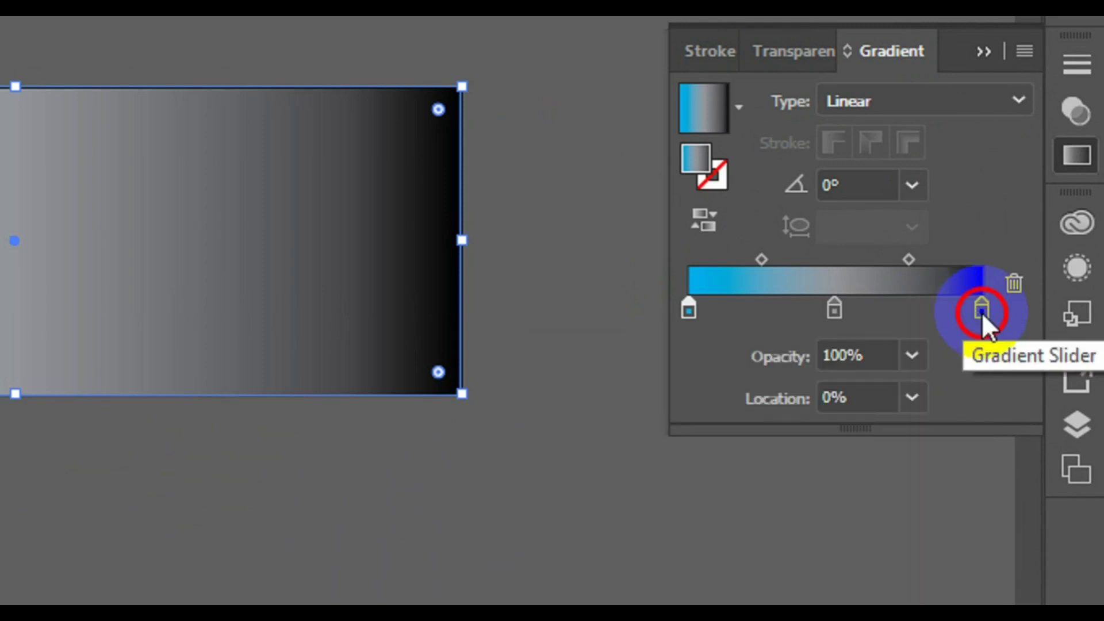
double_click(981, 311)
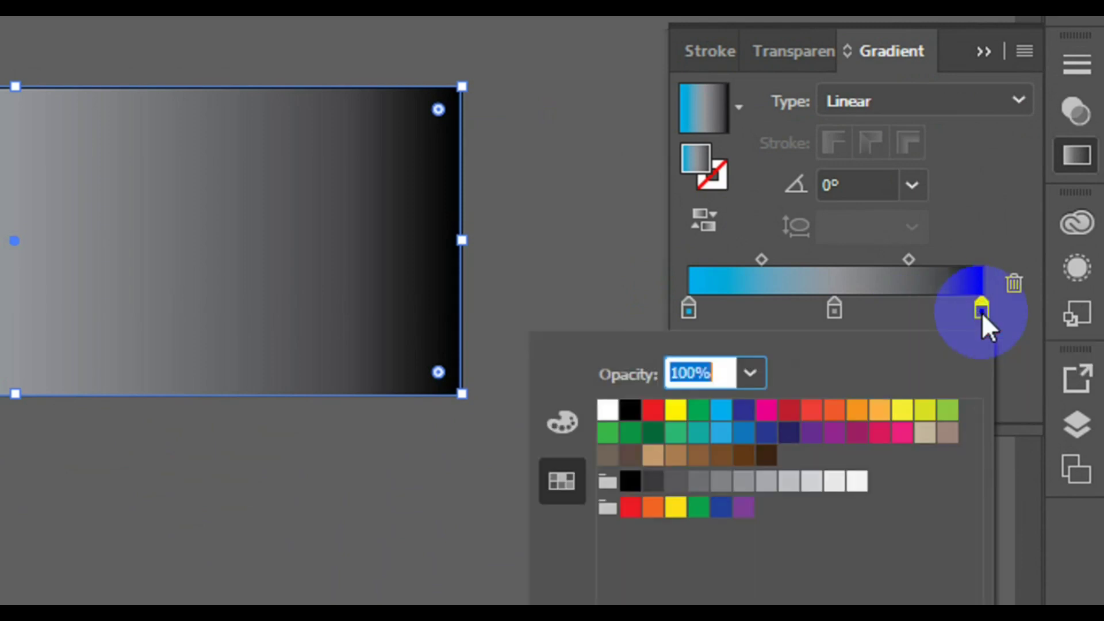
click(720, 412)
click(750, 373)
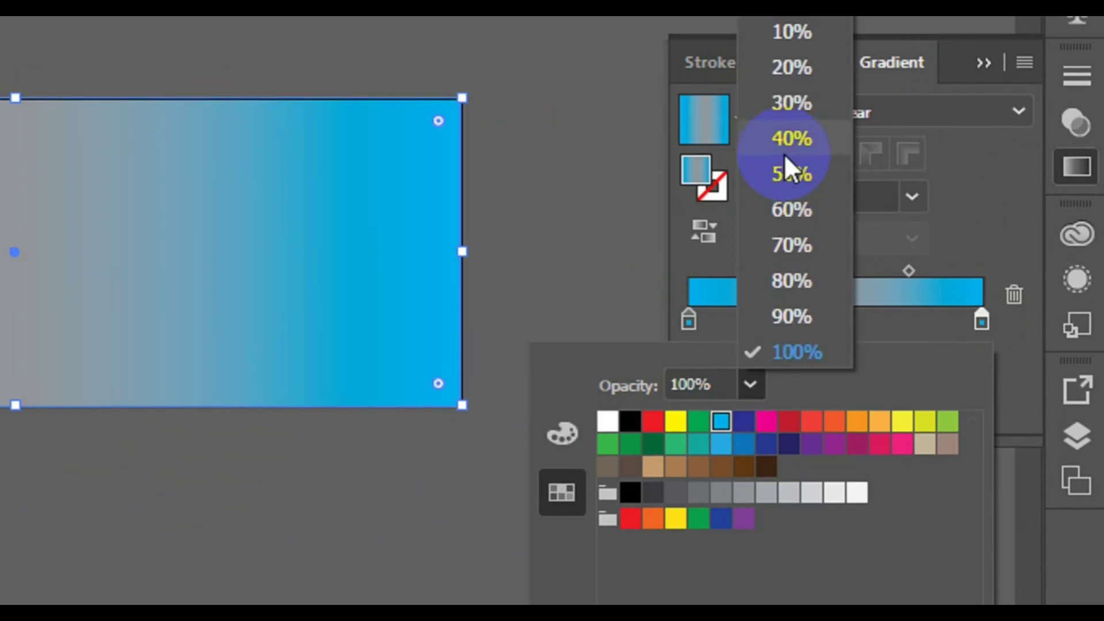
click(784, 159)
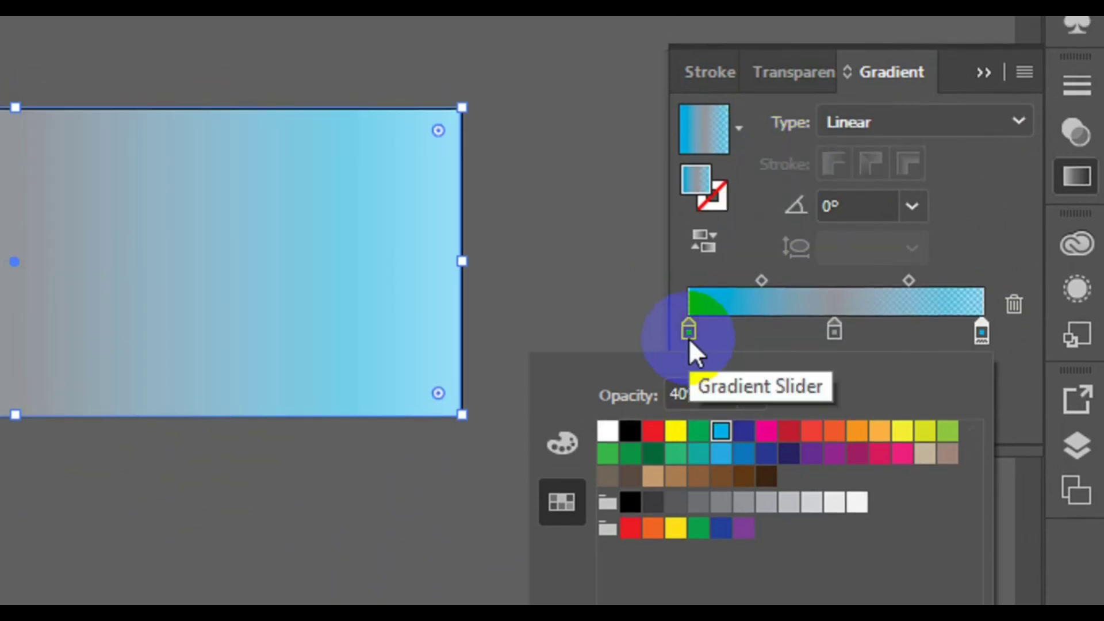
Step: Reselect the left gradient stop and bring up its opacity options
click(688, 339)
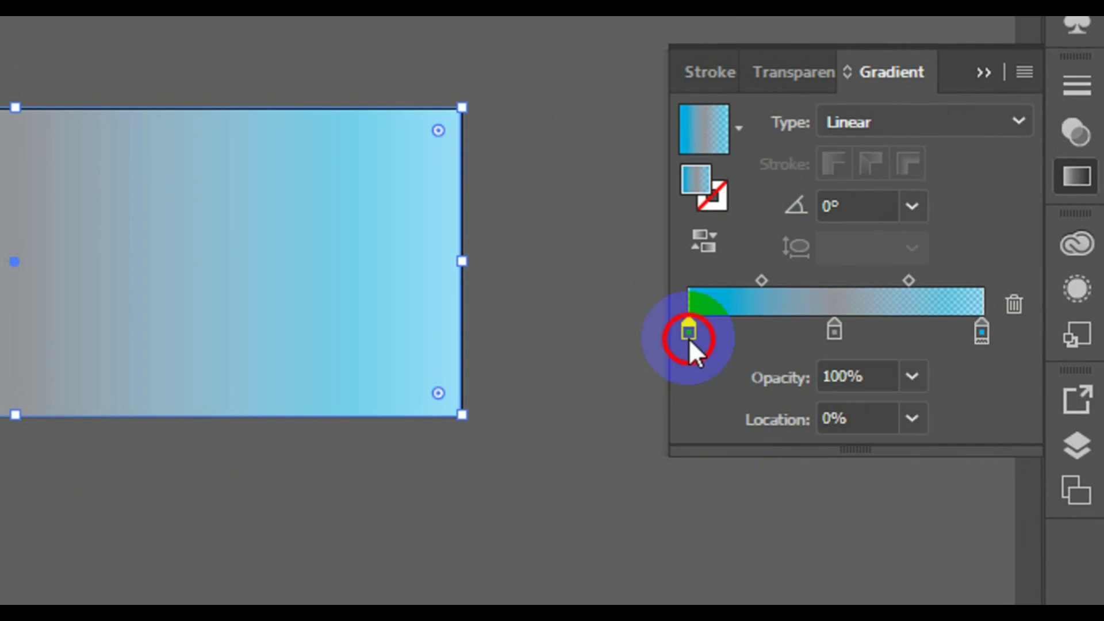
click(689, 334)
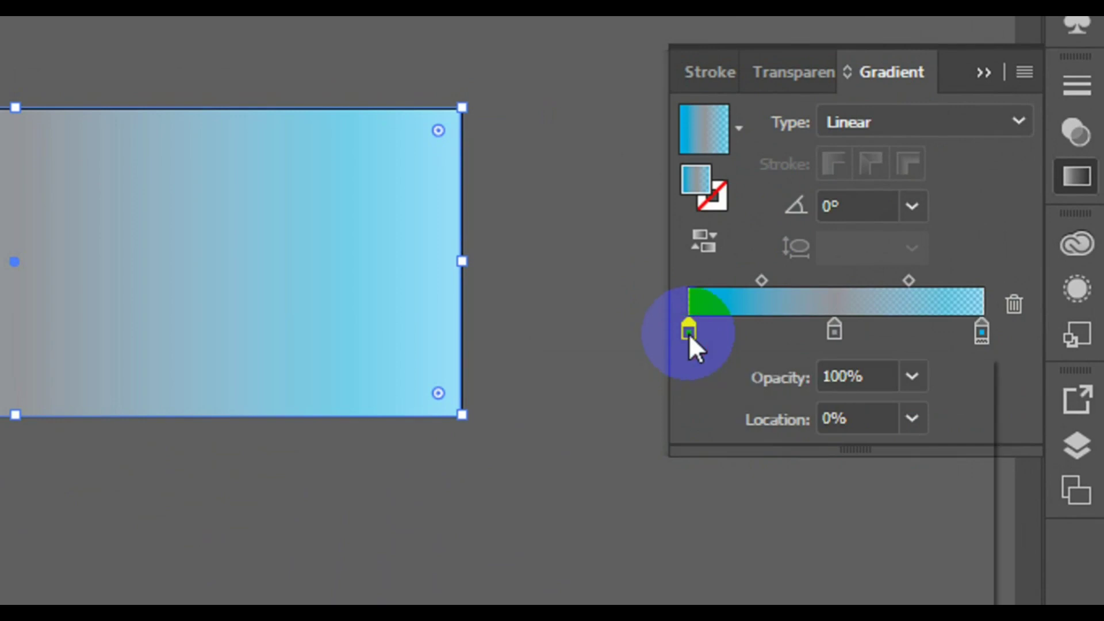
click(749, 395)
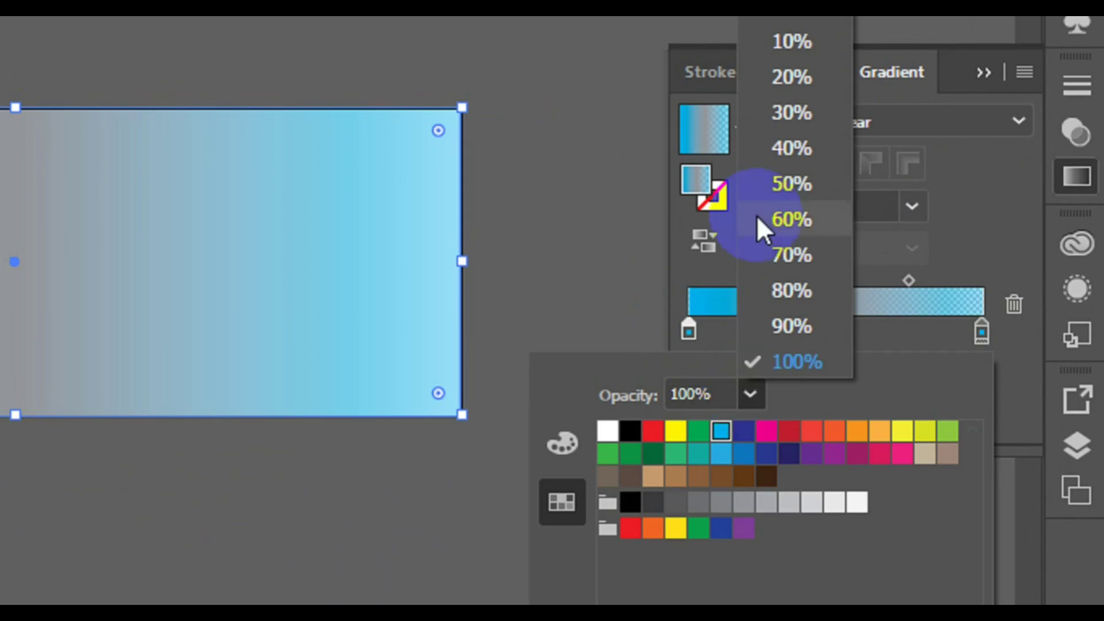
Step: Set both the left and right gradient stops to 30% opacity
click(779, 162)
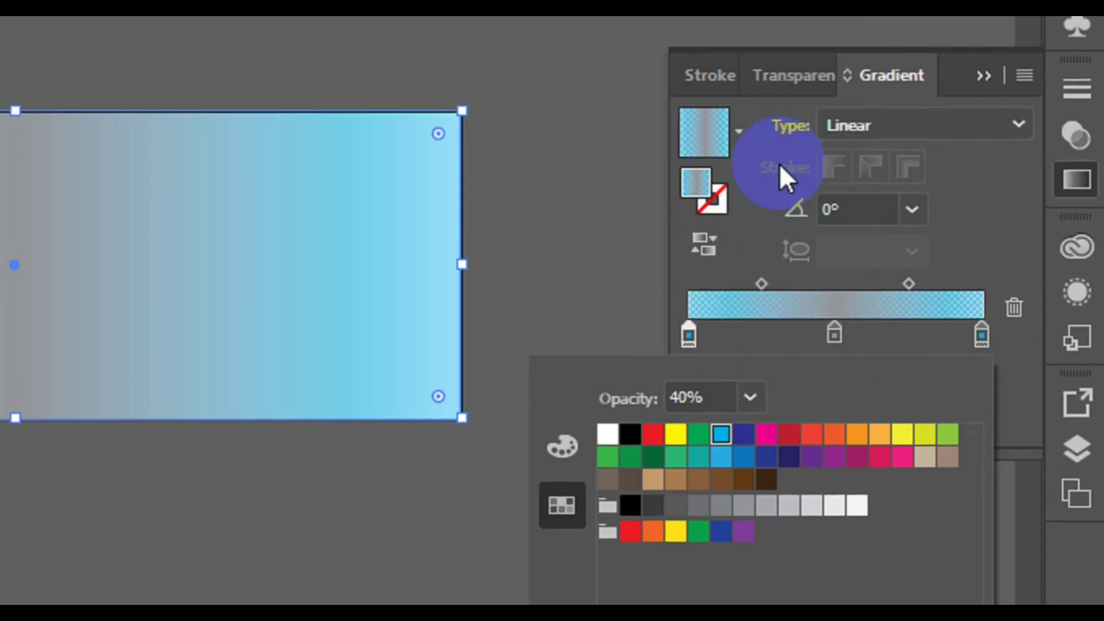
click(688, 340)
double_click(688, 340)
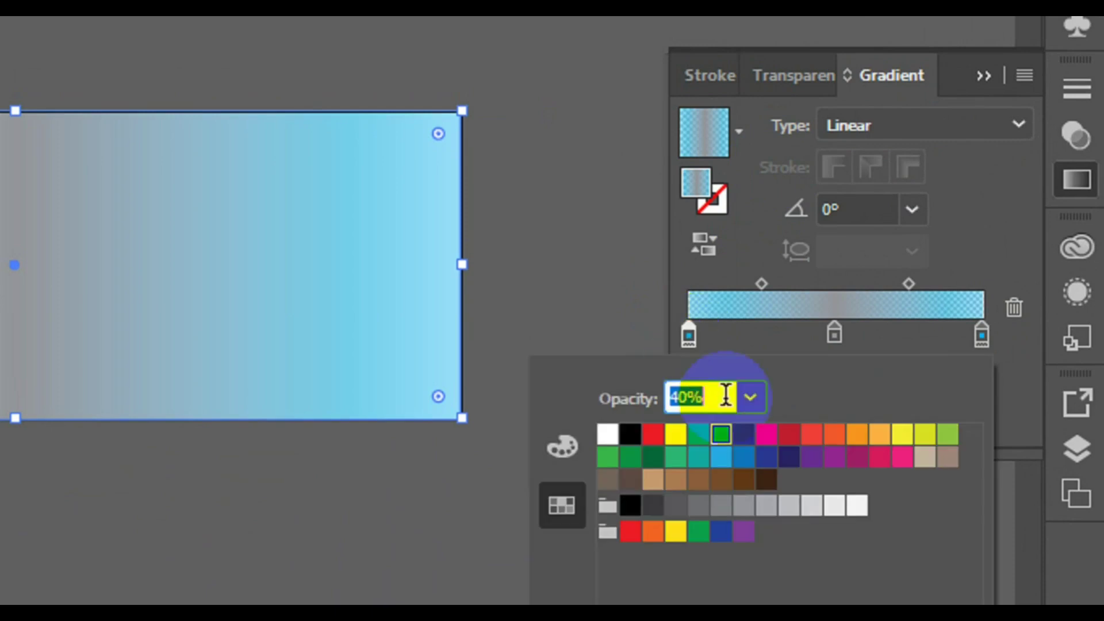
click(750, 396)
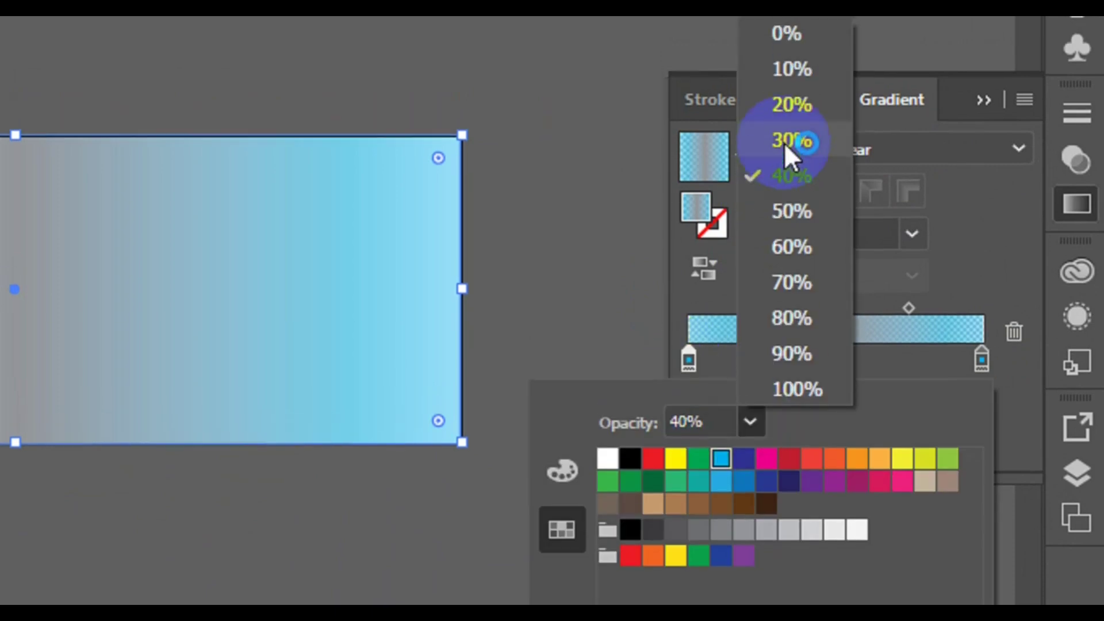
click(786, 142)
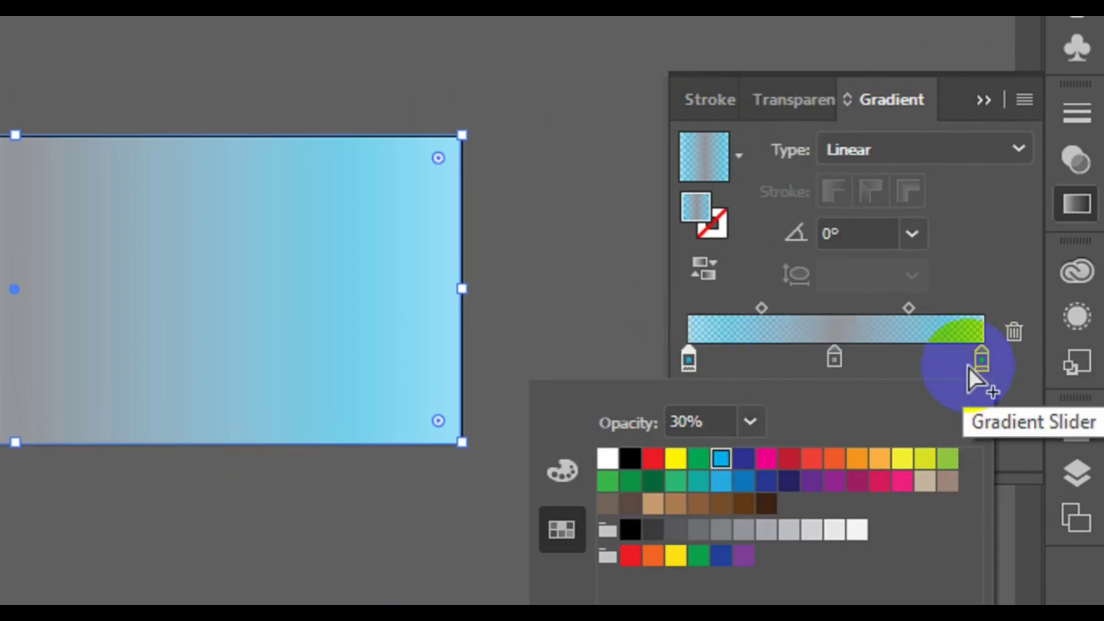
click(983, 358)
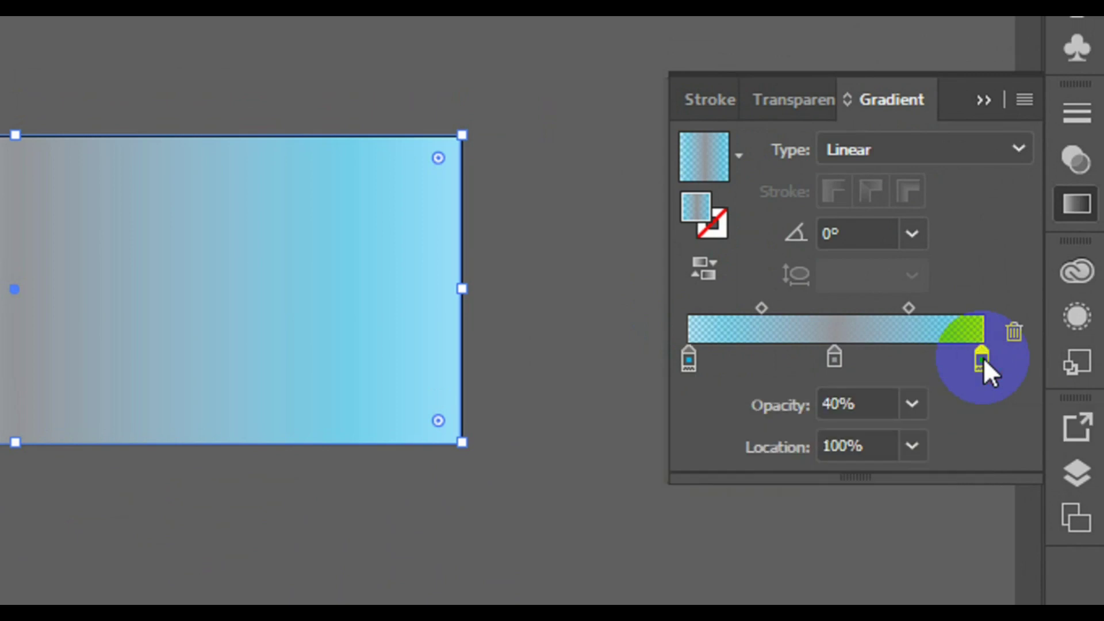
double_click(982, 357)
click(750, 423)
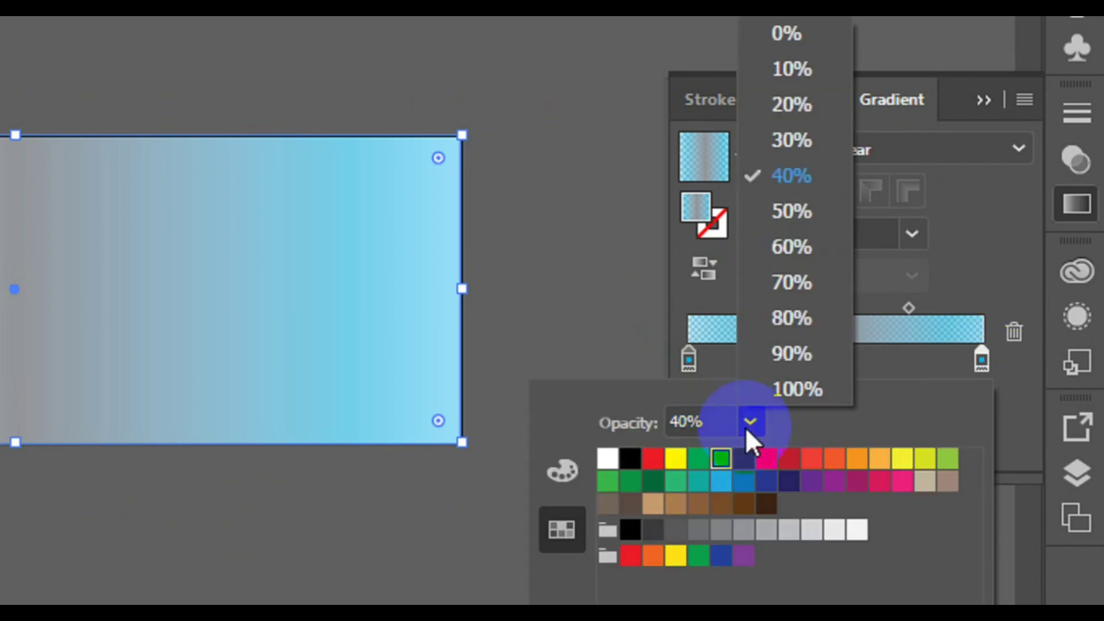
click(797, 154)
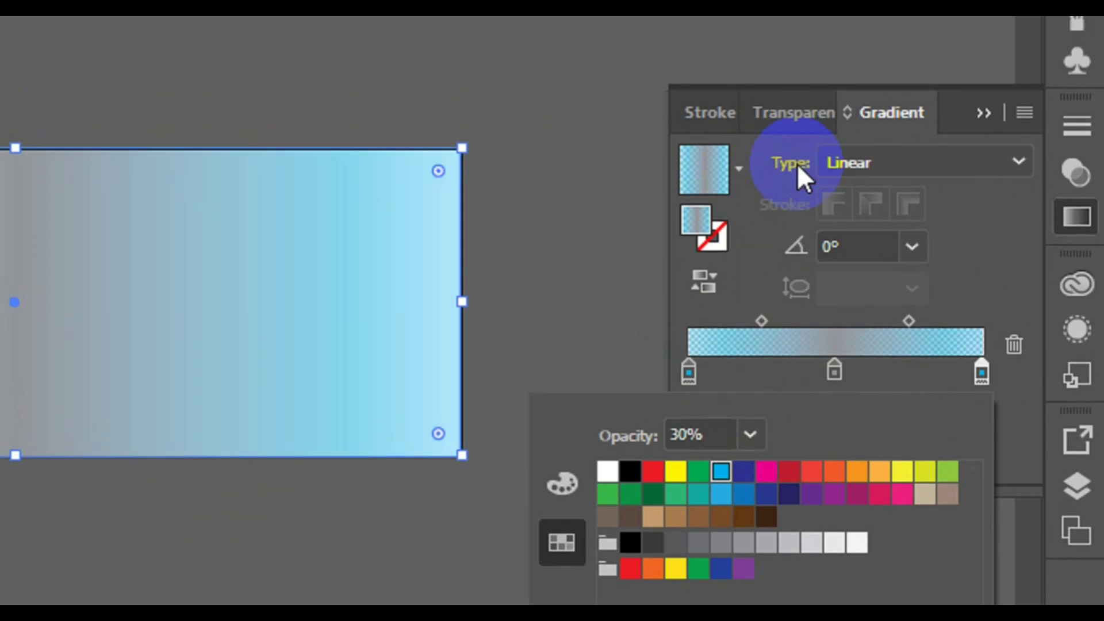
Step: Turn the middle gradient stop white
click(834, 371)
double_click(833, 370)
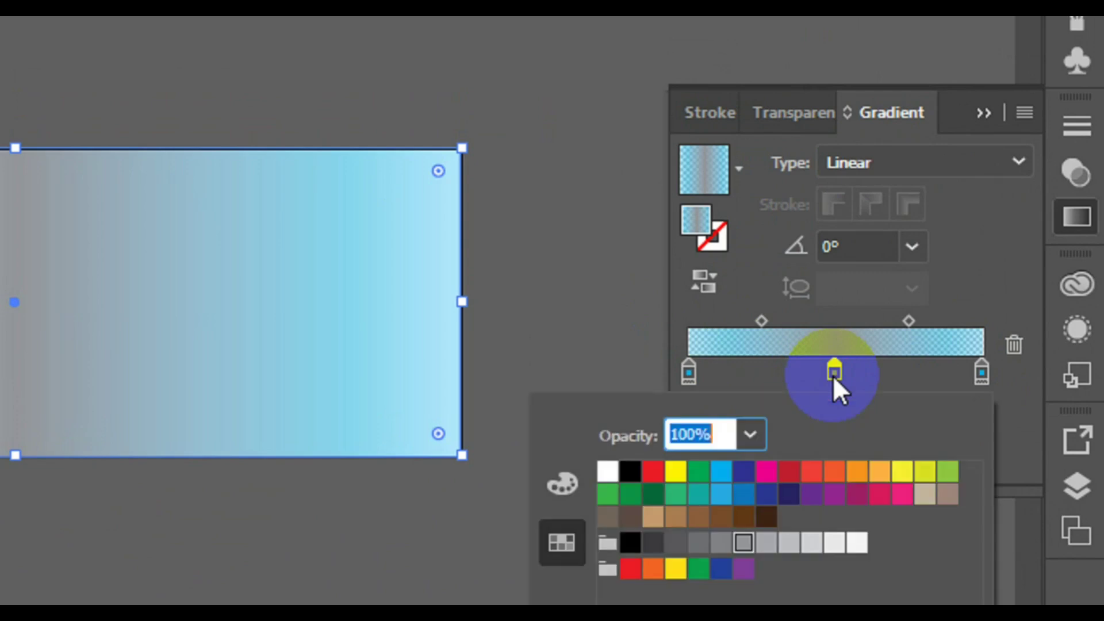
click(607, 460)
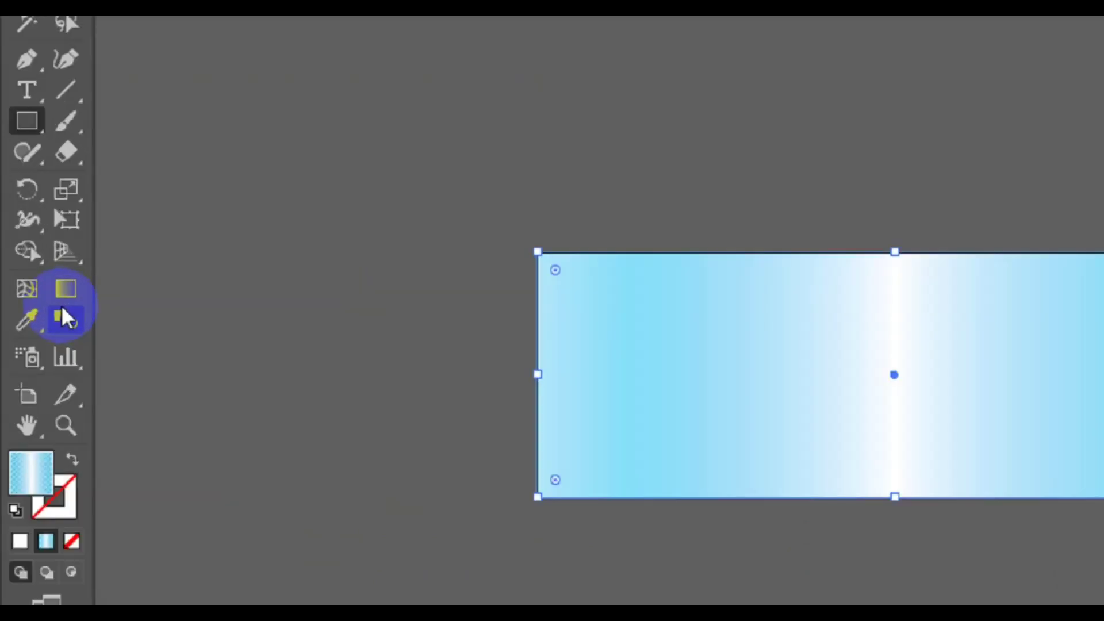
click(38, 292)
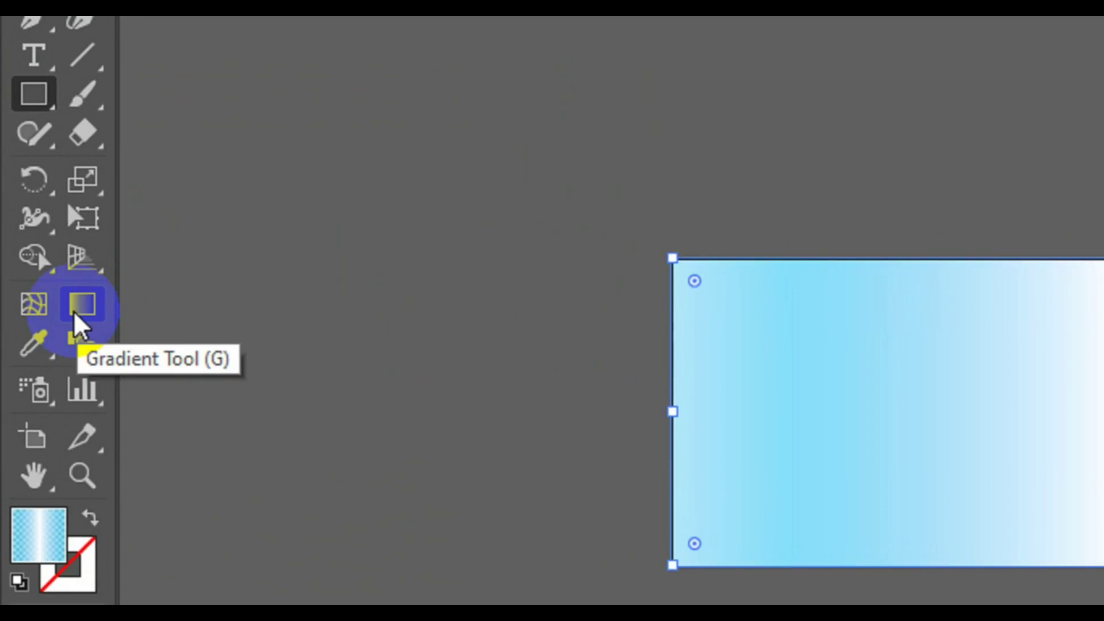
click(86, 308)
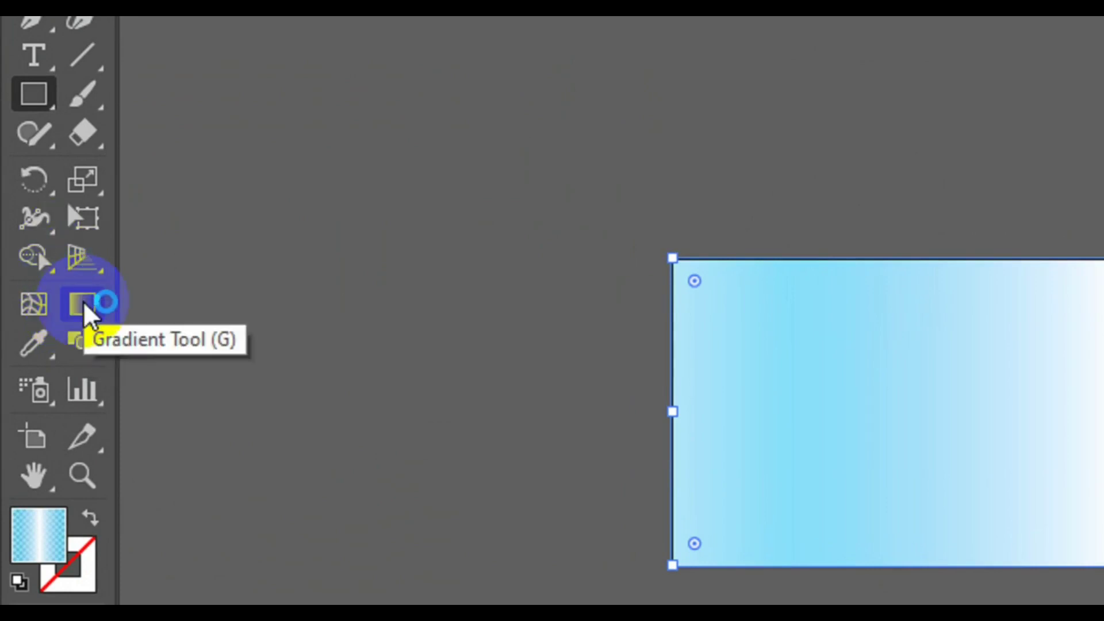
Step: Undo an accidentally drawn square over the banner's middle
drag(536, 254, 549, 260)
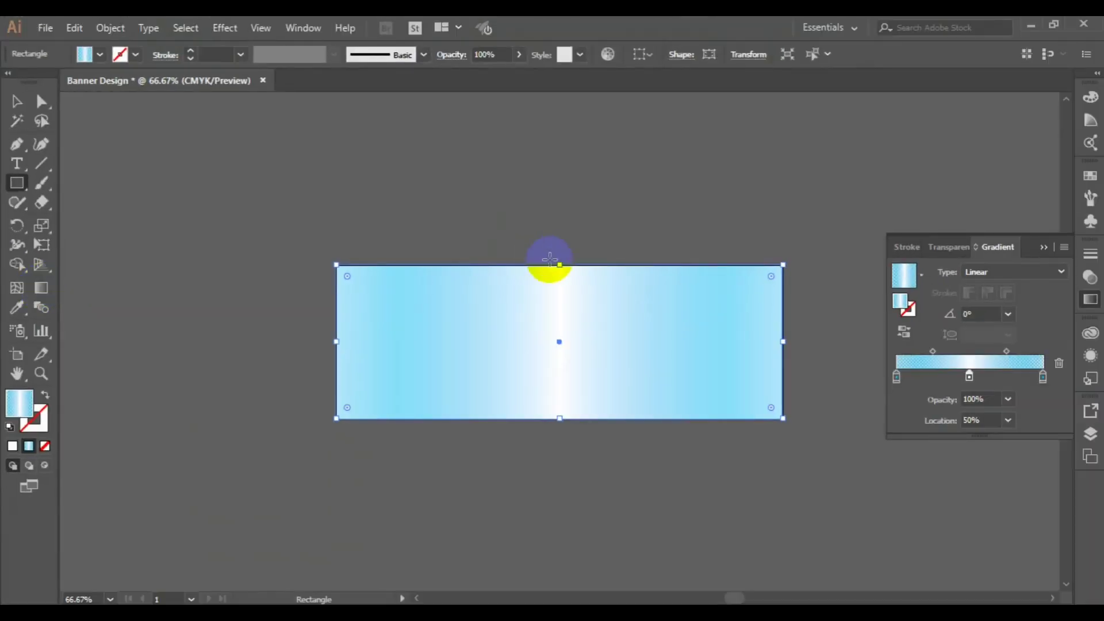
click(550, 347)
drag(550, 347, 555, 419)
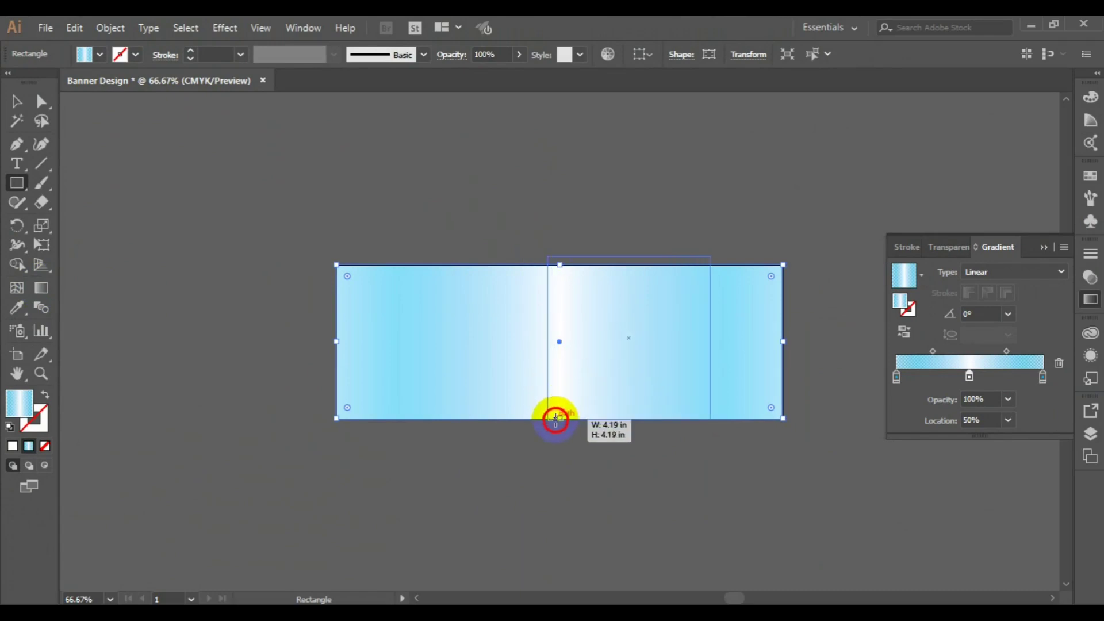
drag(555, 419, 556, 421)
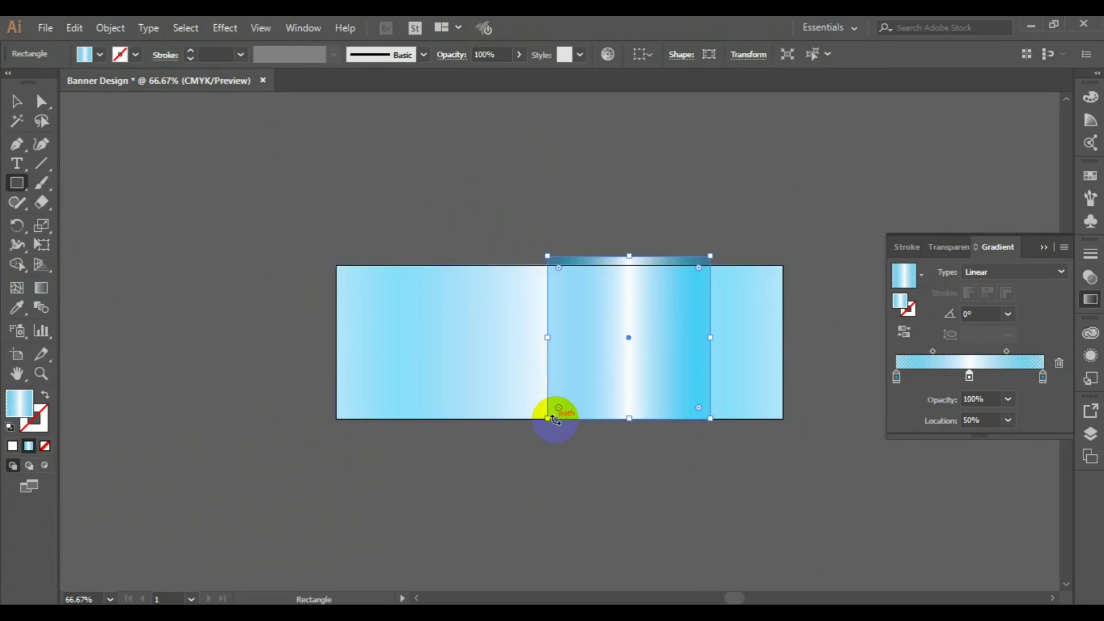
key(ctrl+z)
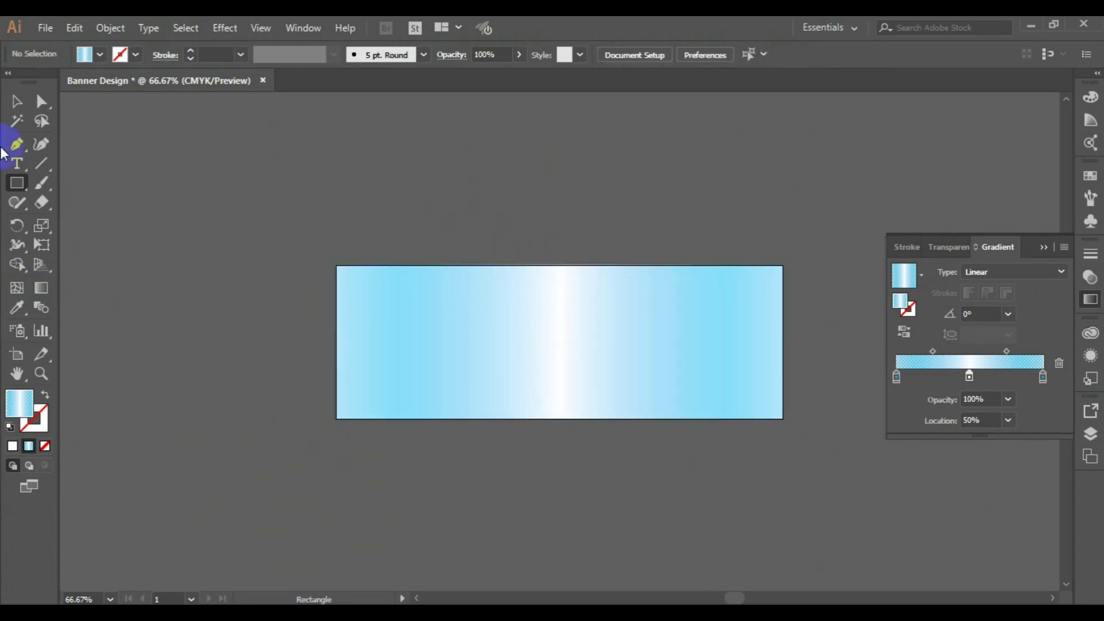
Step: Select the banner rectangle and set its gradient angle to 90°
click(16, 102)
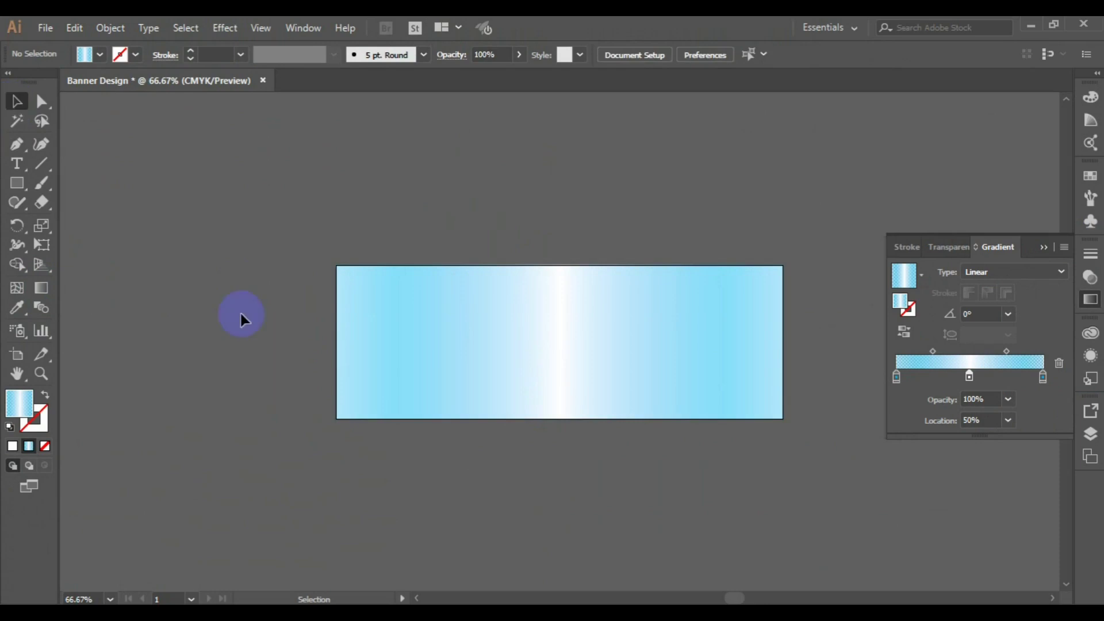
click(383, 332)
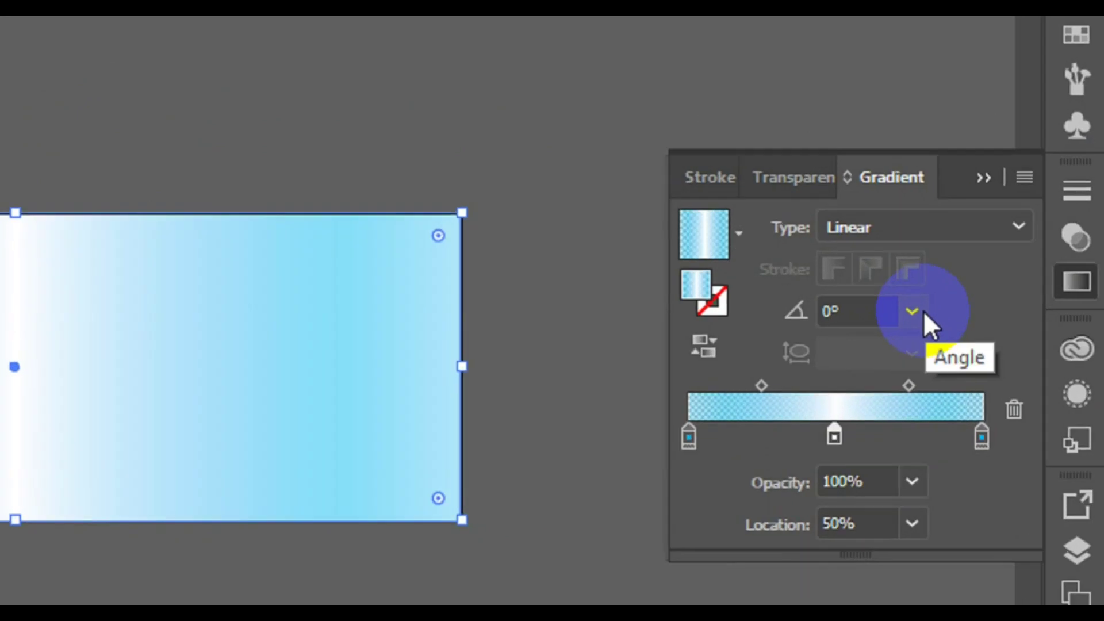
click(1009, 313)
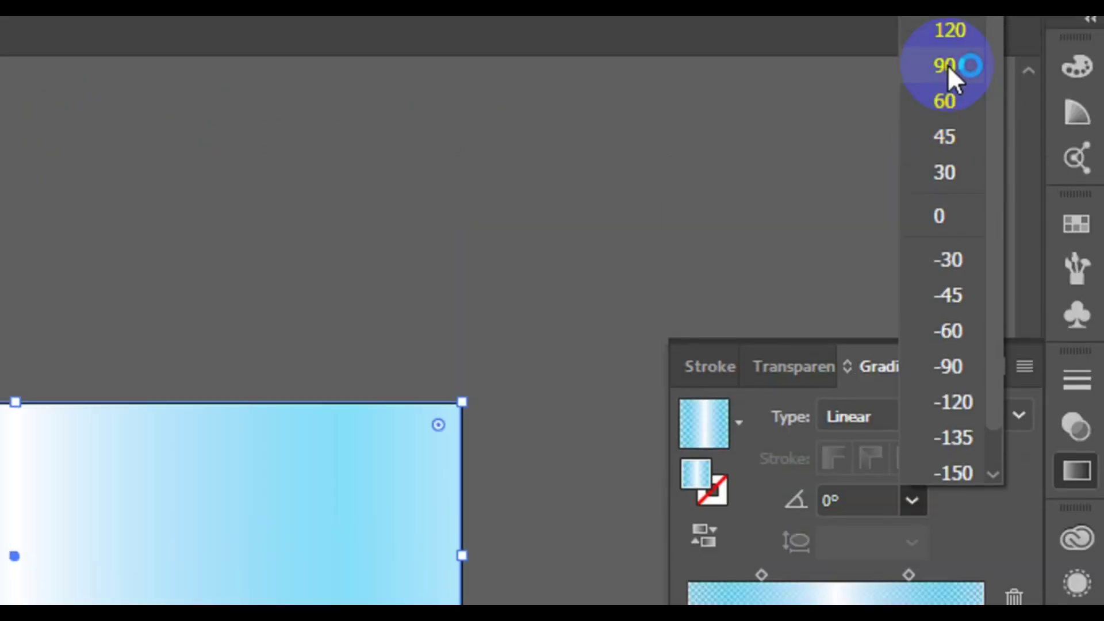
click(946, 66)
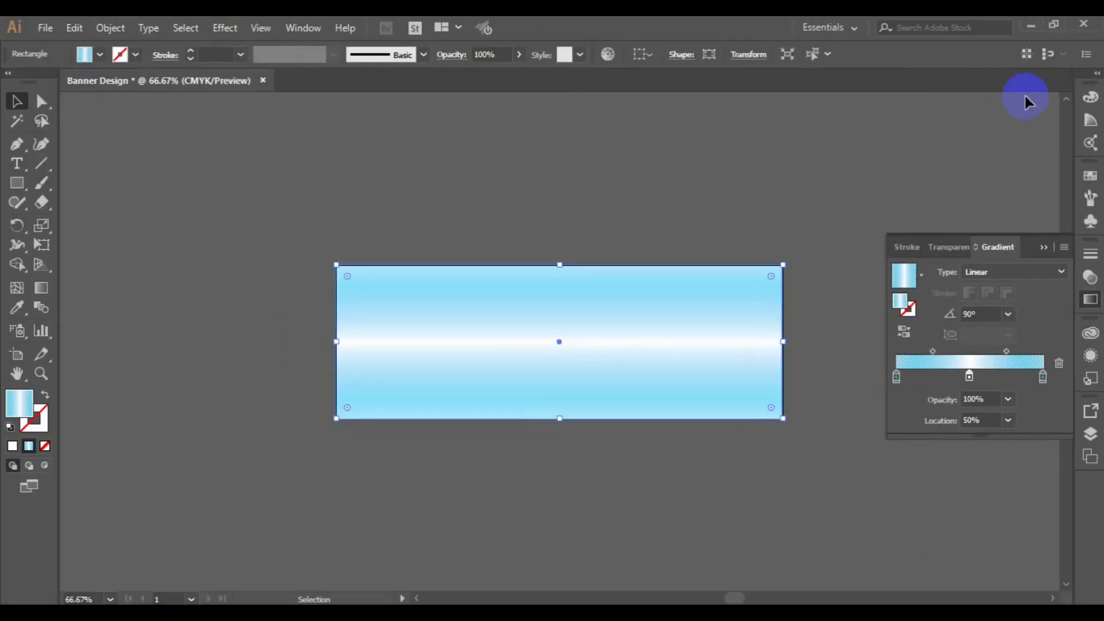
Step: Move the gradient's left blend midpoint to about 24% and the right to about 77%
click(934, 352)
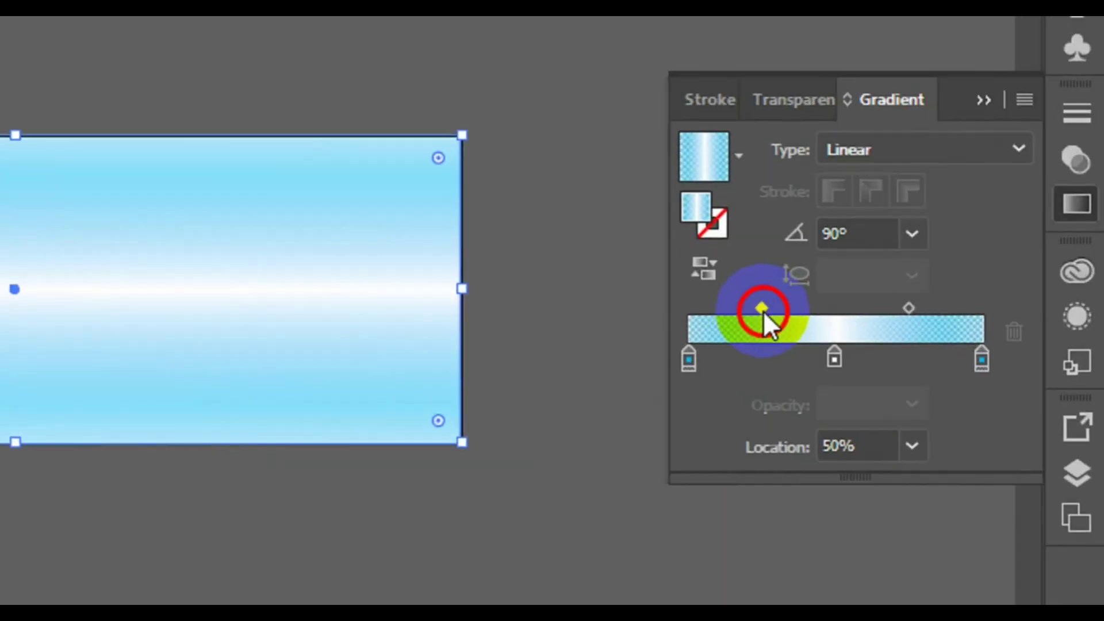
drag(832, 327, 814, 326)
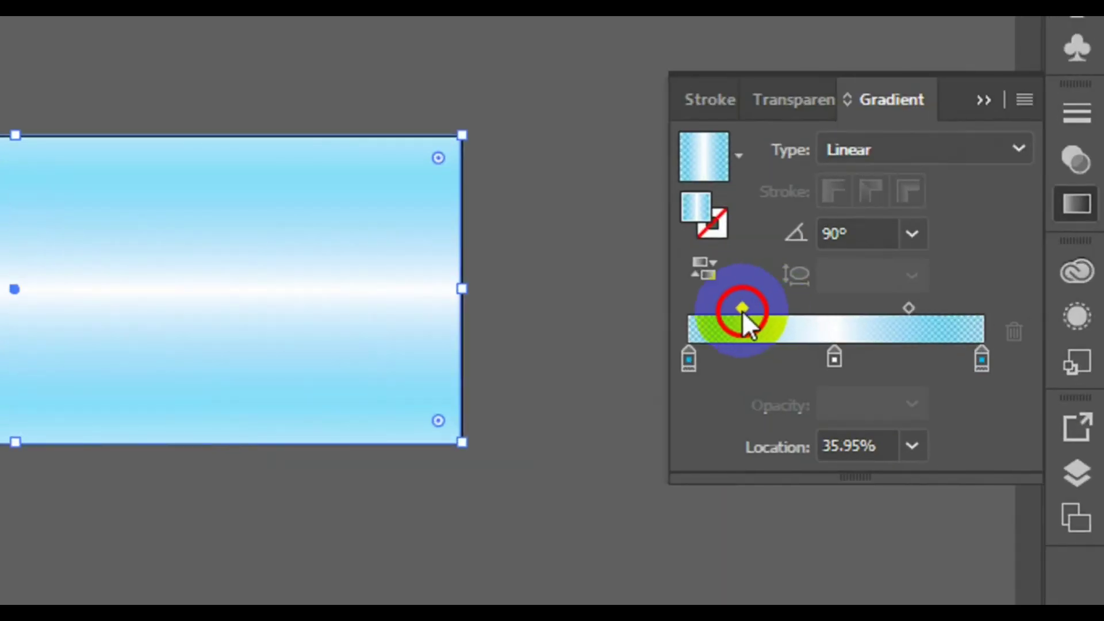
drag(741, 311, 722, 311)
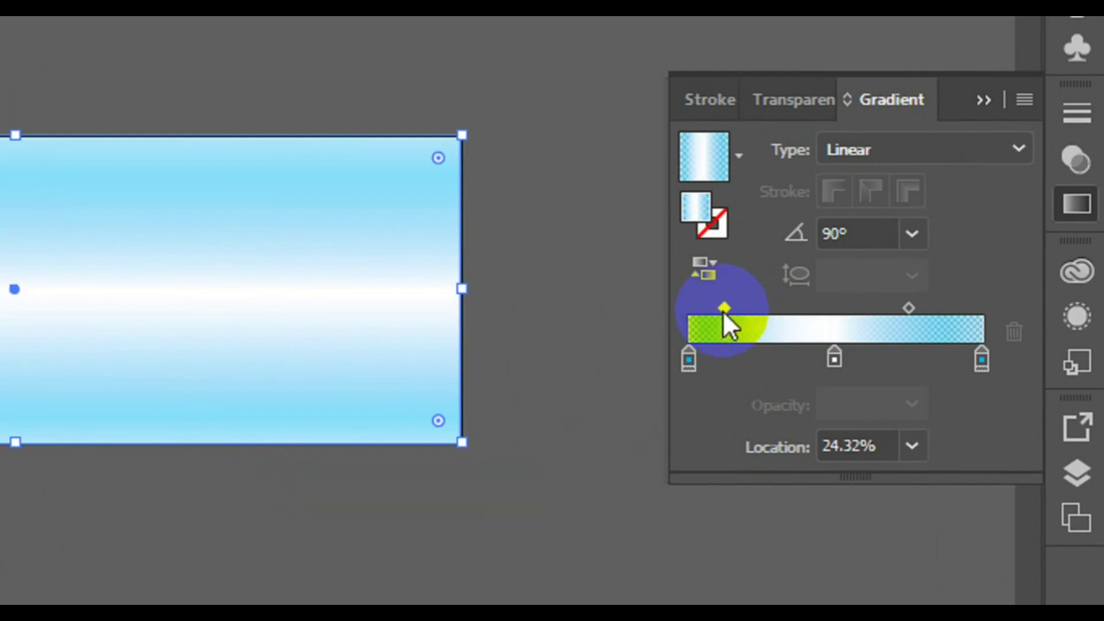
drag(906, 307, 937, 308)
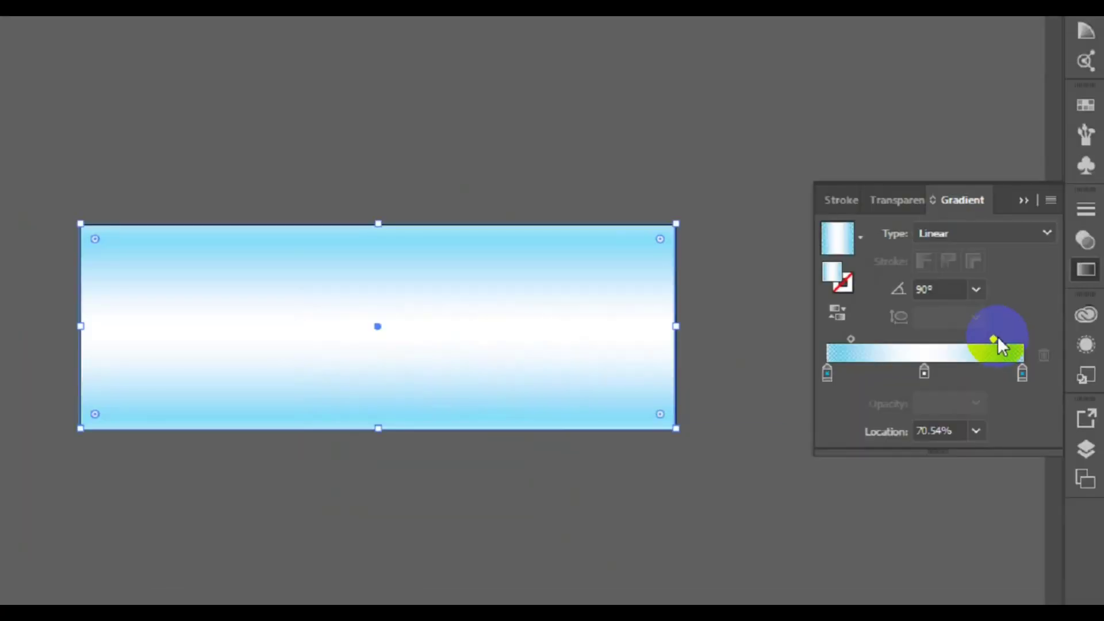
click(1027, 352)
drag(949, 313, 953, 317)
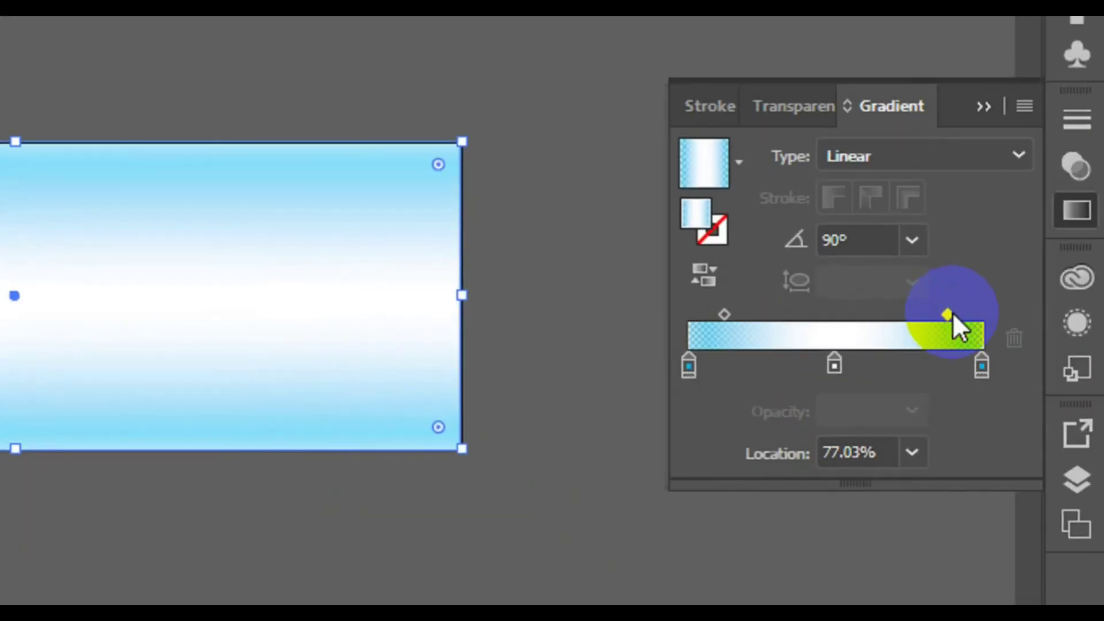
Step: Lower both end gradient stops to 20% opacity
click(980, 365)
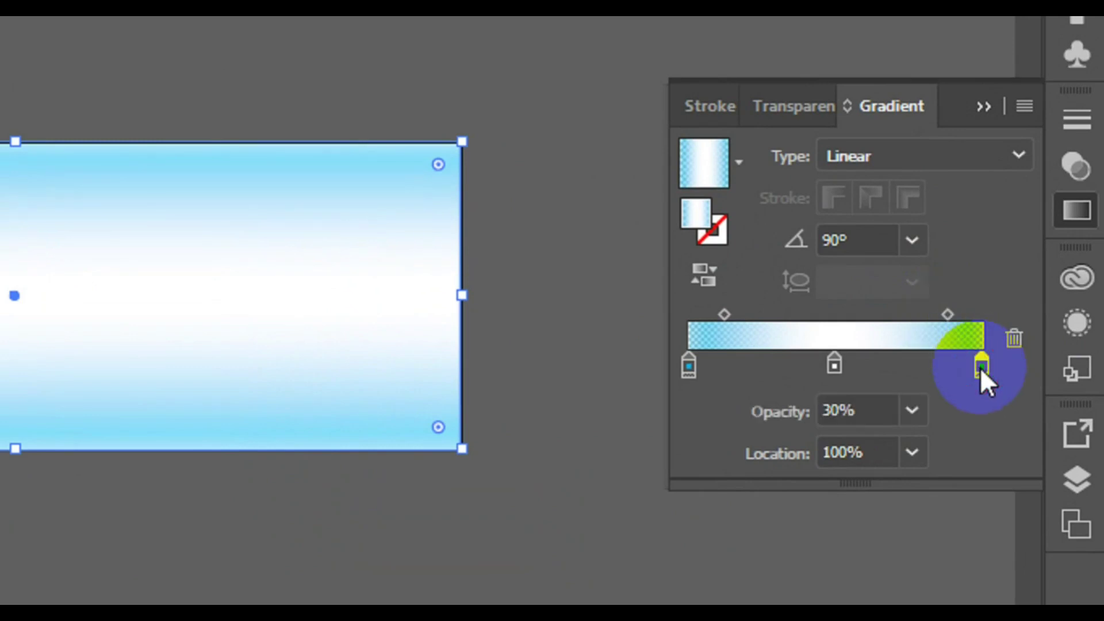
double_click(981, 366)
click(750, 428)
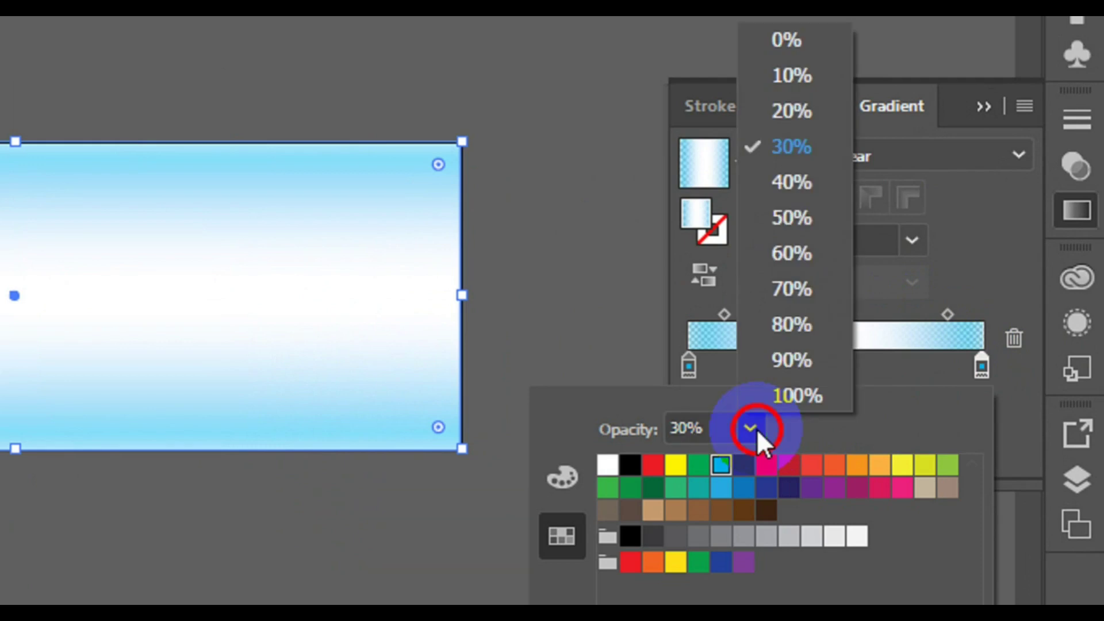
click(797, 110)
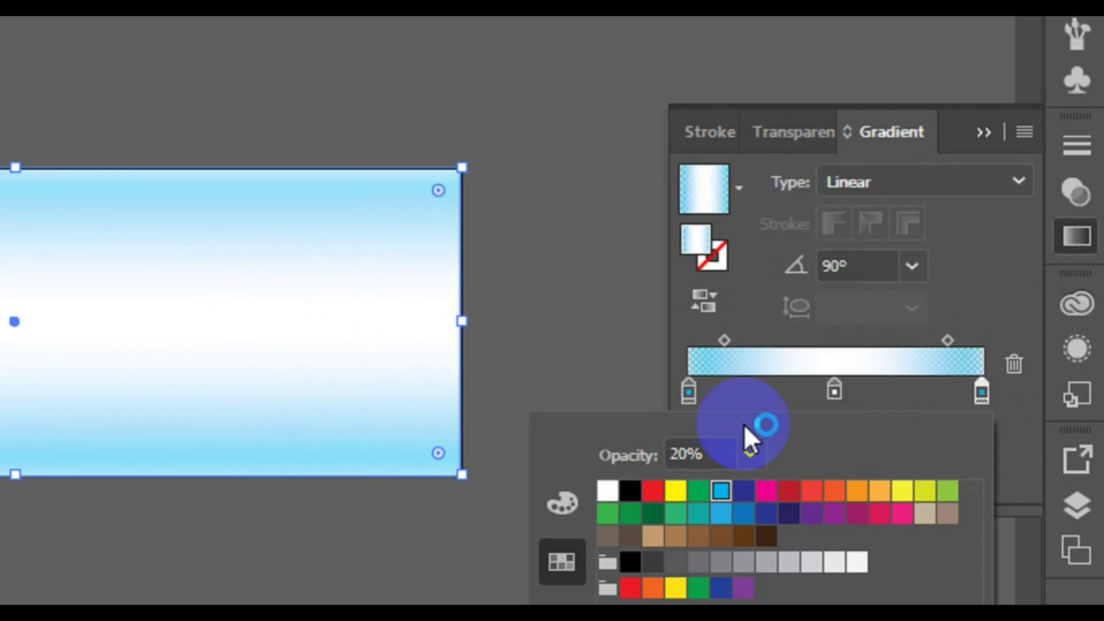
click(688, 393)
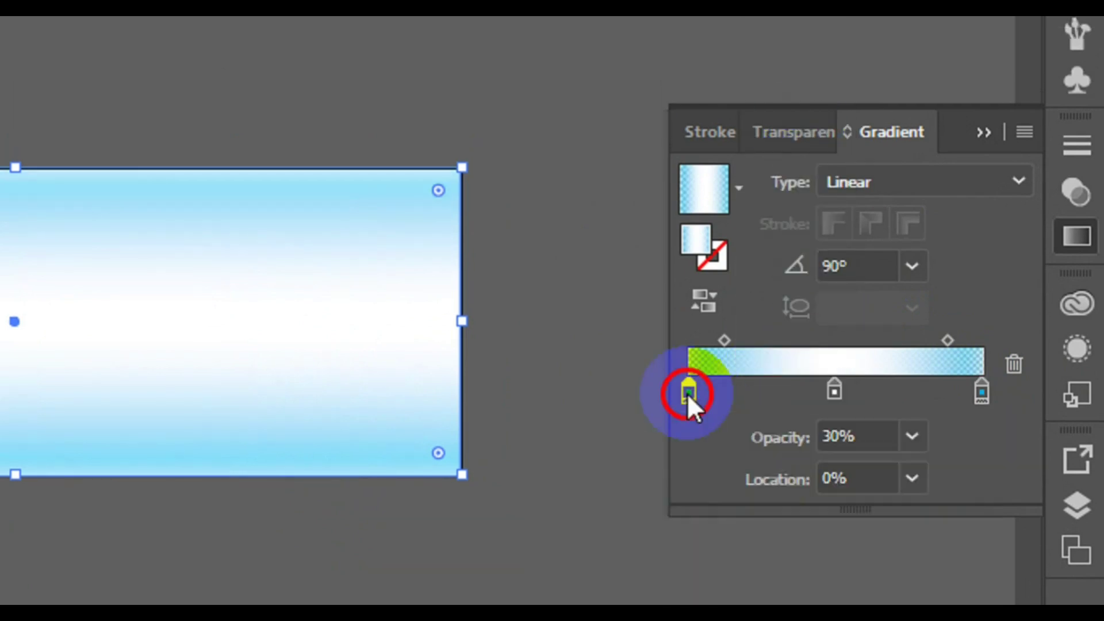
double_click(688, 393)
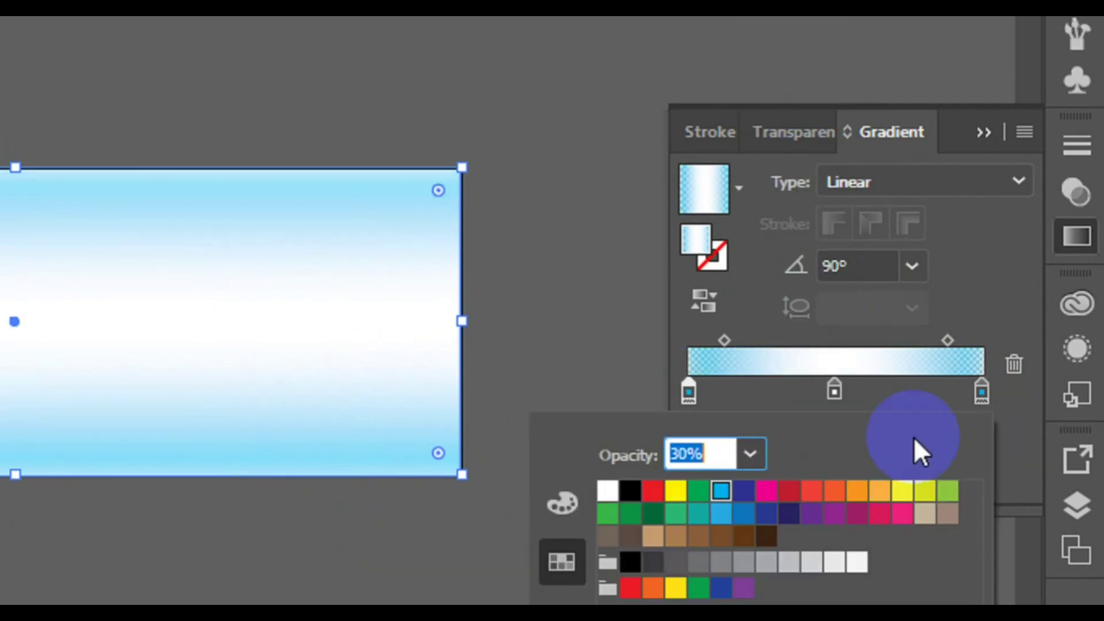
click(749, 455)
click(754, 141)
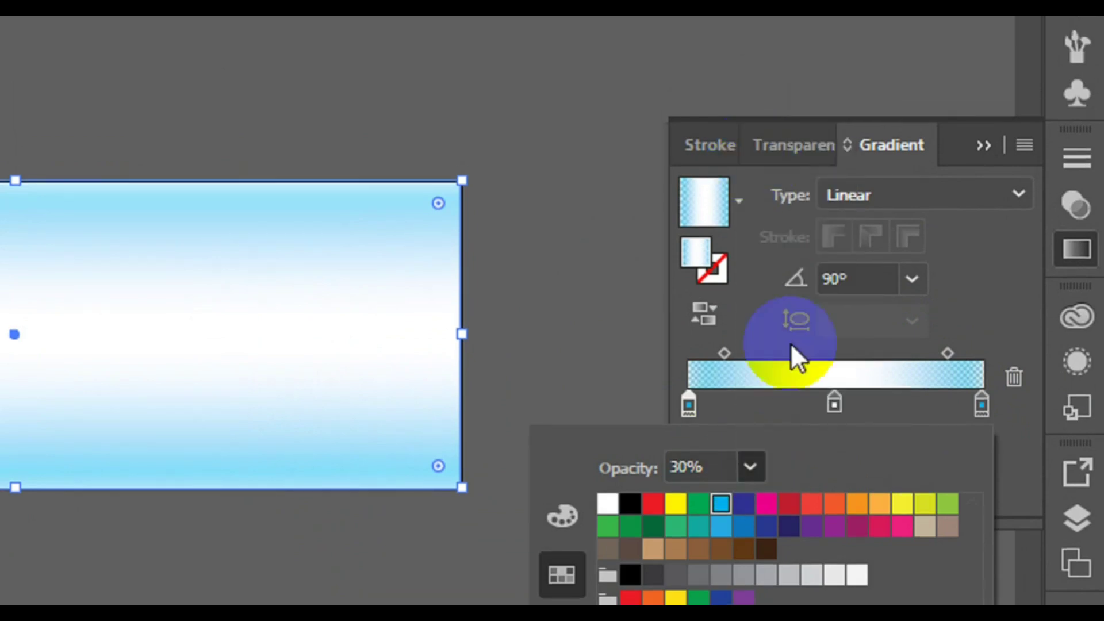
click(721, 356)
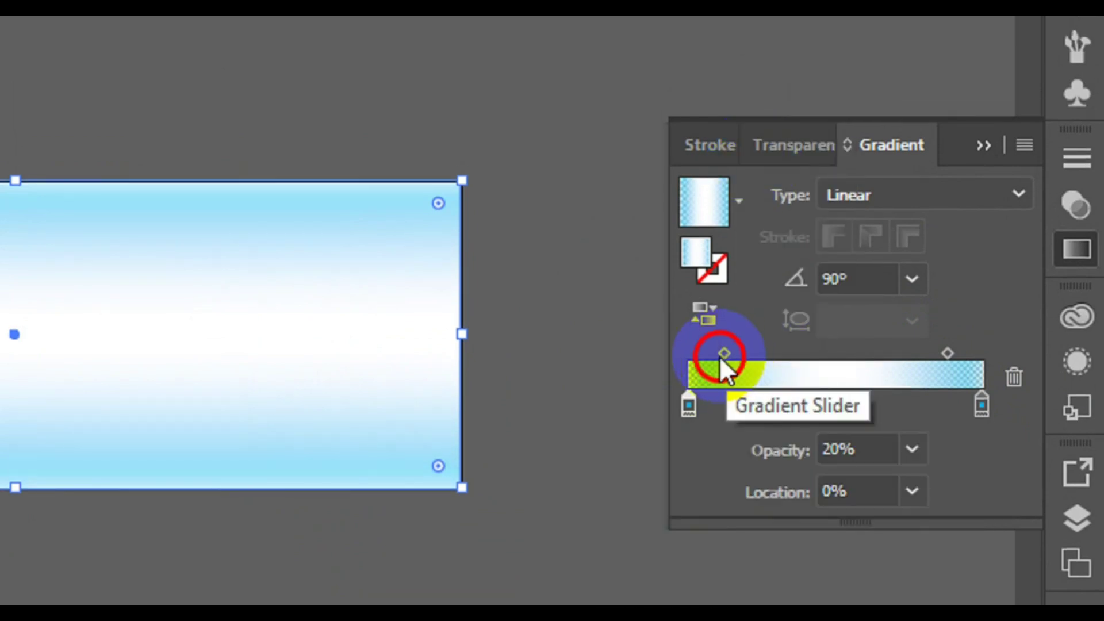
click(721, 353)
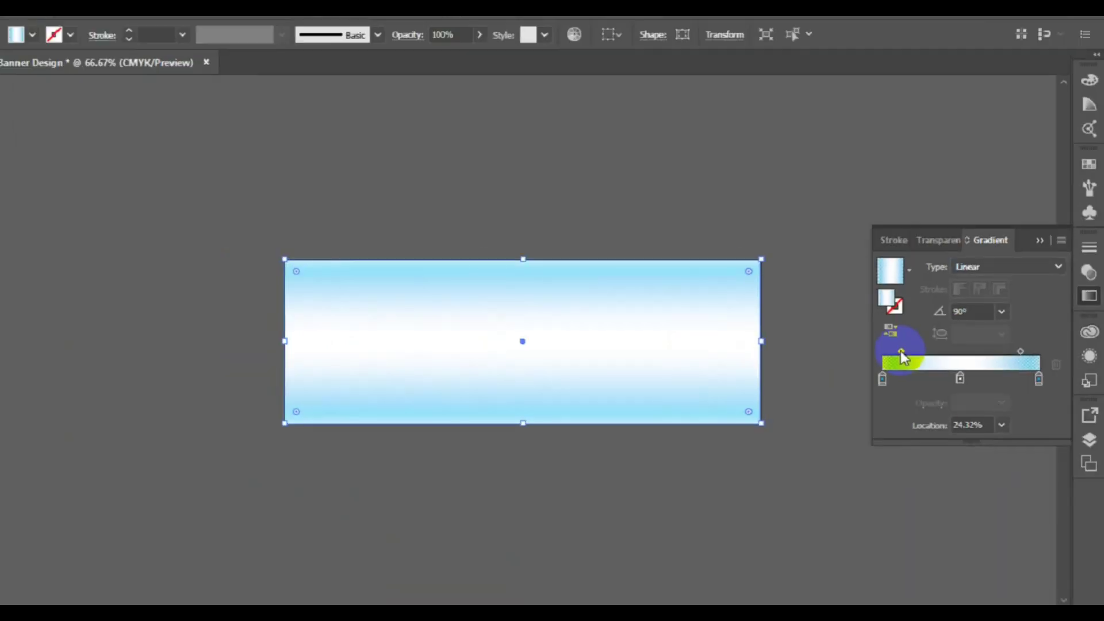
click(557, 256)
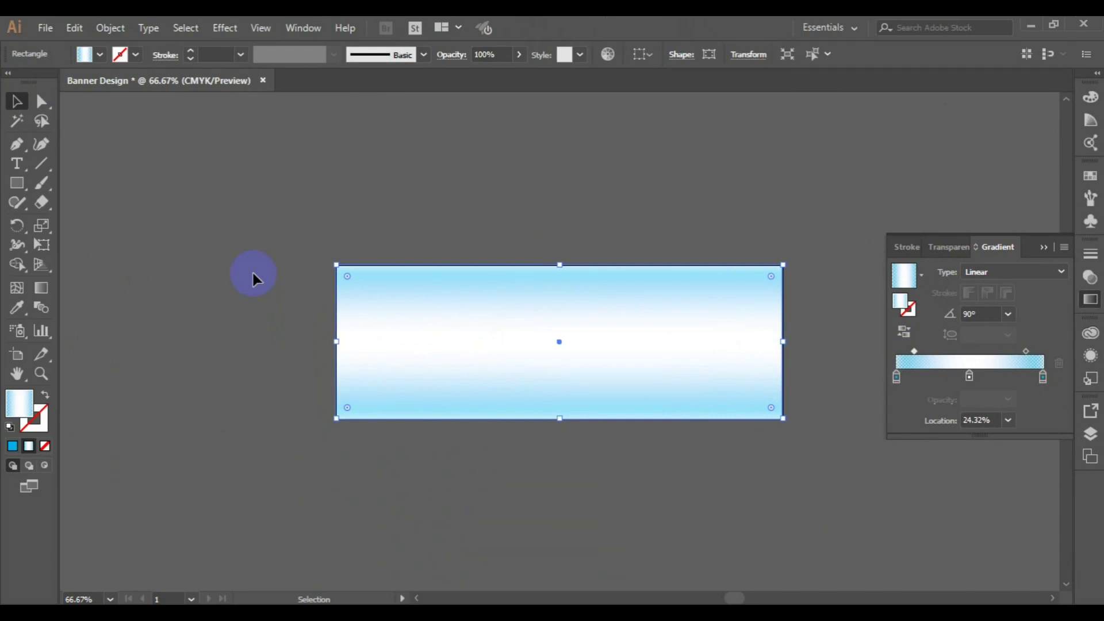
Step: Lock the gradient banner rectangle with Object > Lock > Selection
click(253, 275)
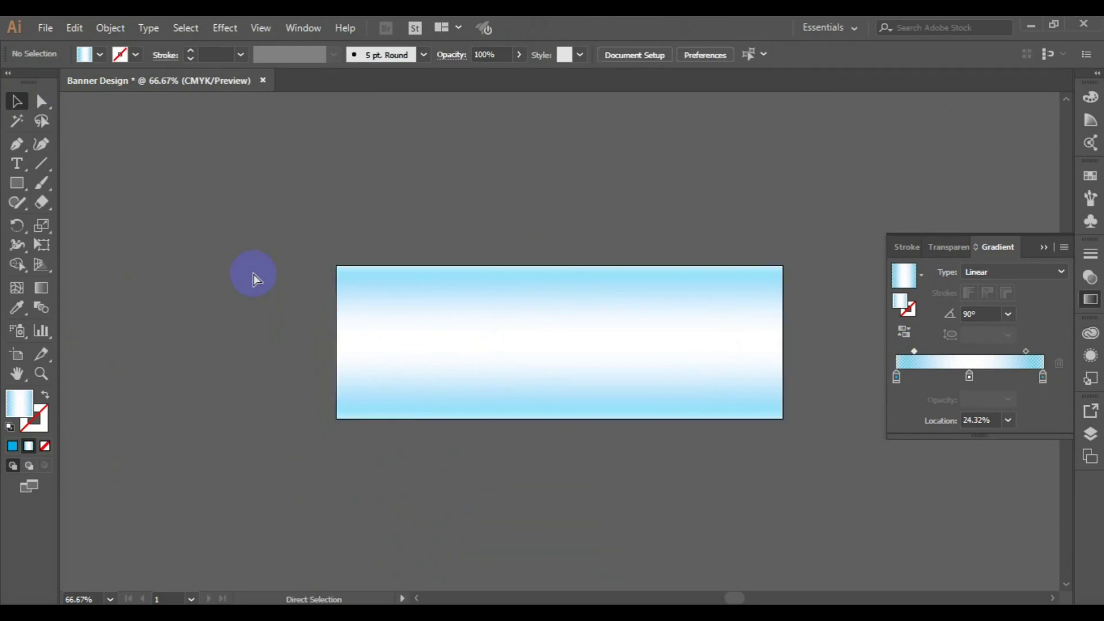
click(472, 315)
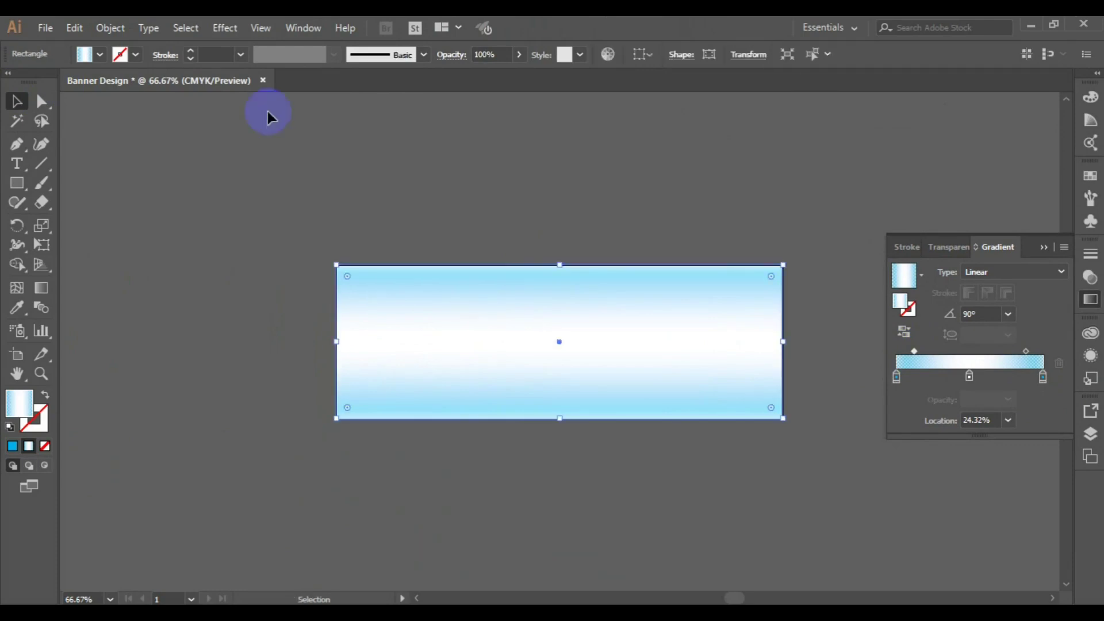
click(114, 30)
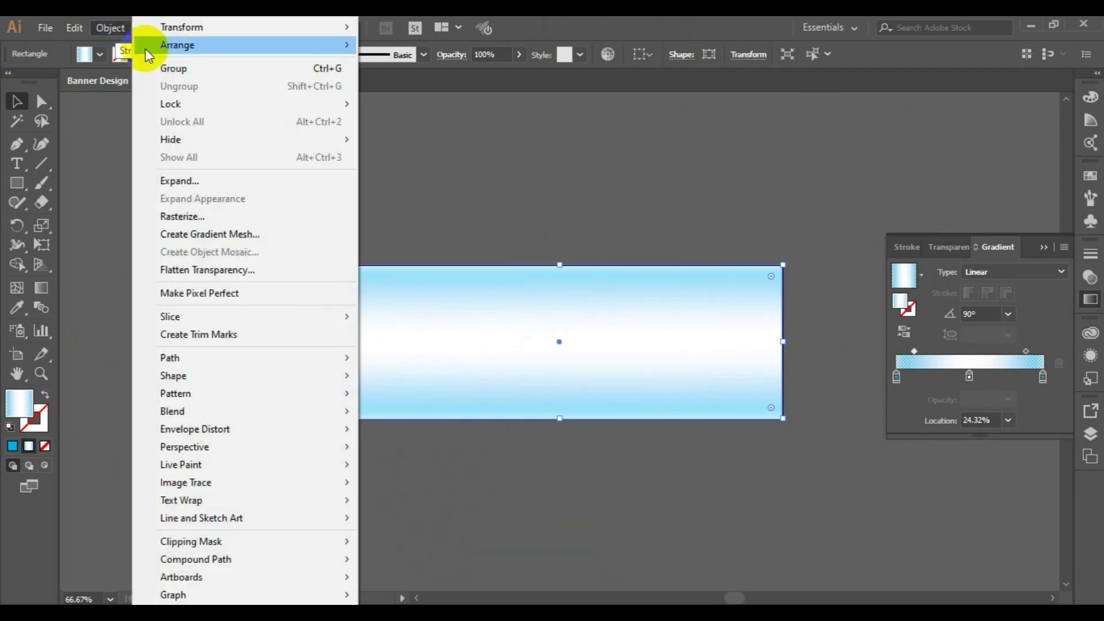
mouse_move(171, 103)
click(402, 104)
click(232, 295)
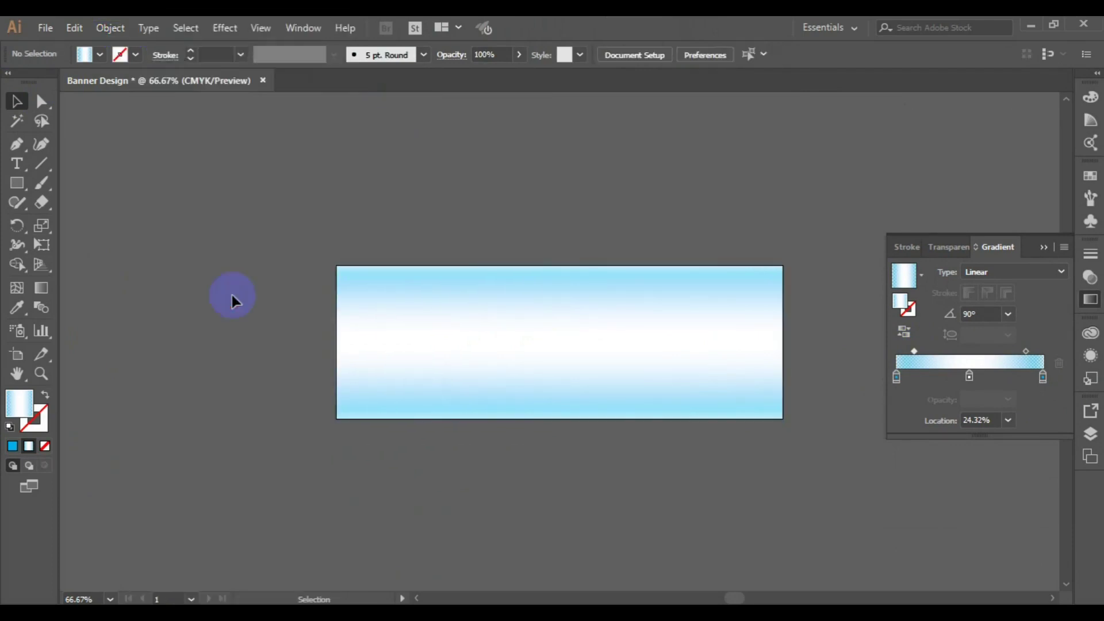
Step: Switch to the Pen tool and place a first anchor on the banner's top edge
click(16, 188)
click(18, 147)
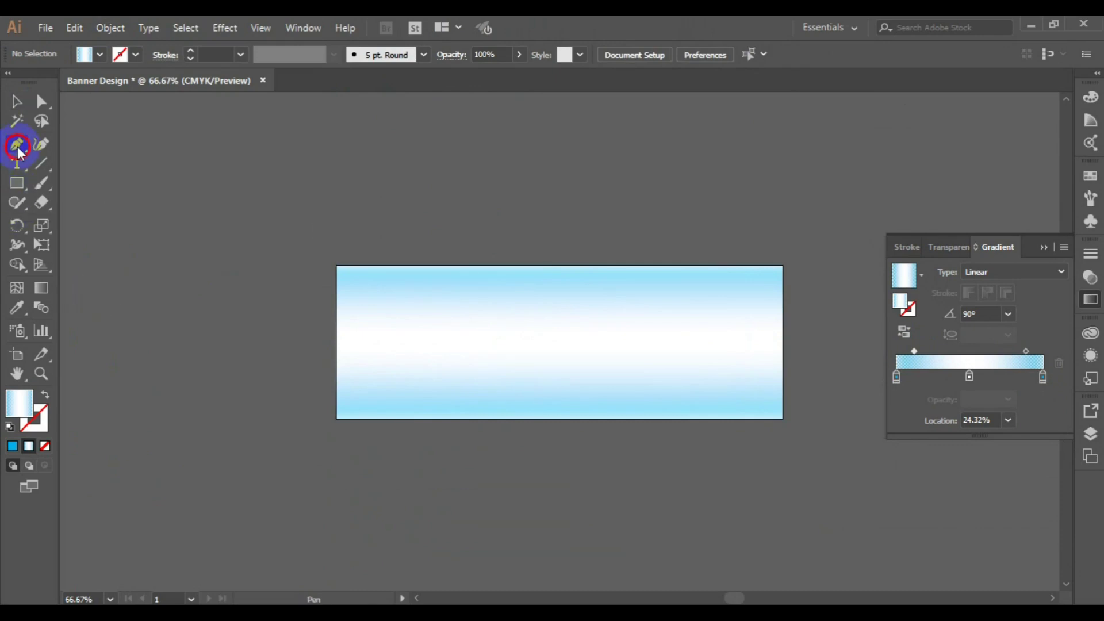
click(630, 270)
Step: Pen-draw a closed curvy blob across the banner's top, right and bottom edges
drag(629, 269, 663, 267)
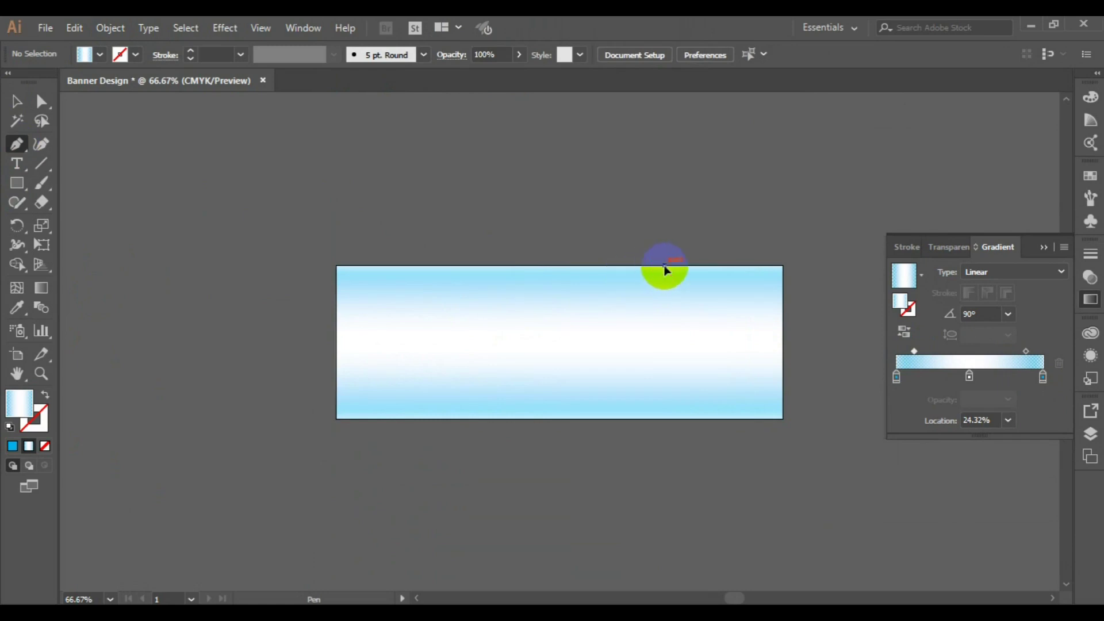
click(664, 266)
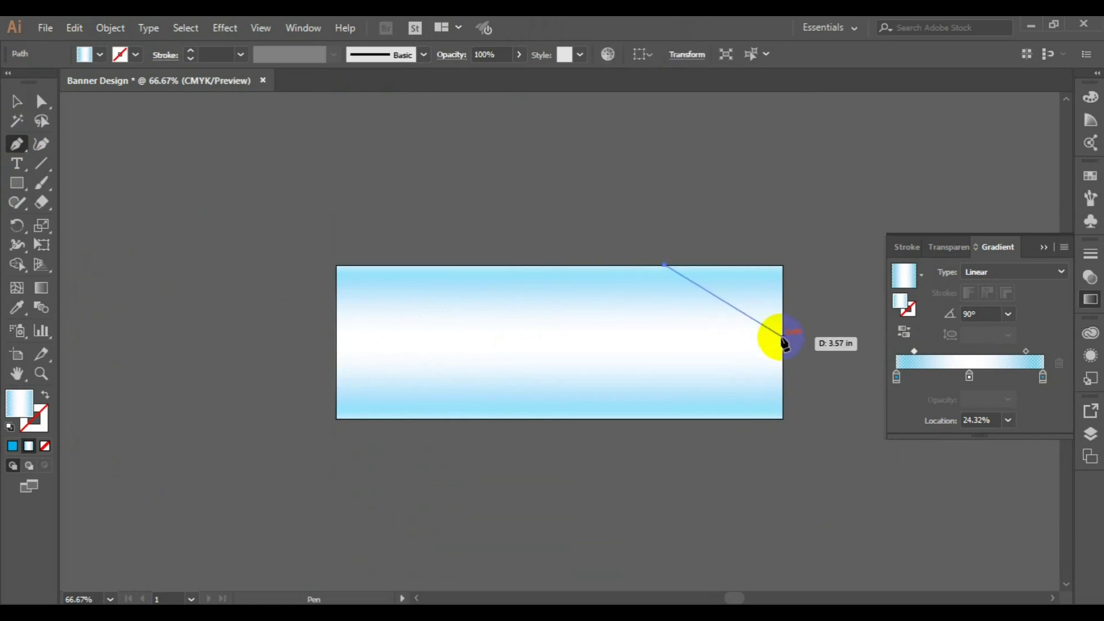
mouse_move(783, 337)
mouse_down()
mouse_move(796, 373)
mouse_move(791, 409)
mouse_up()
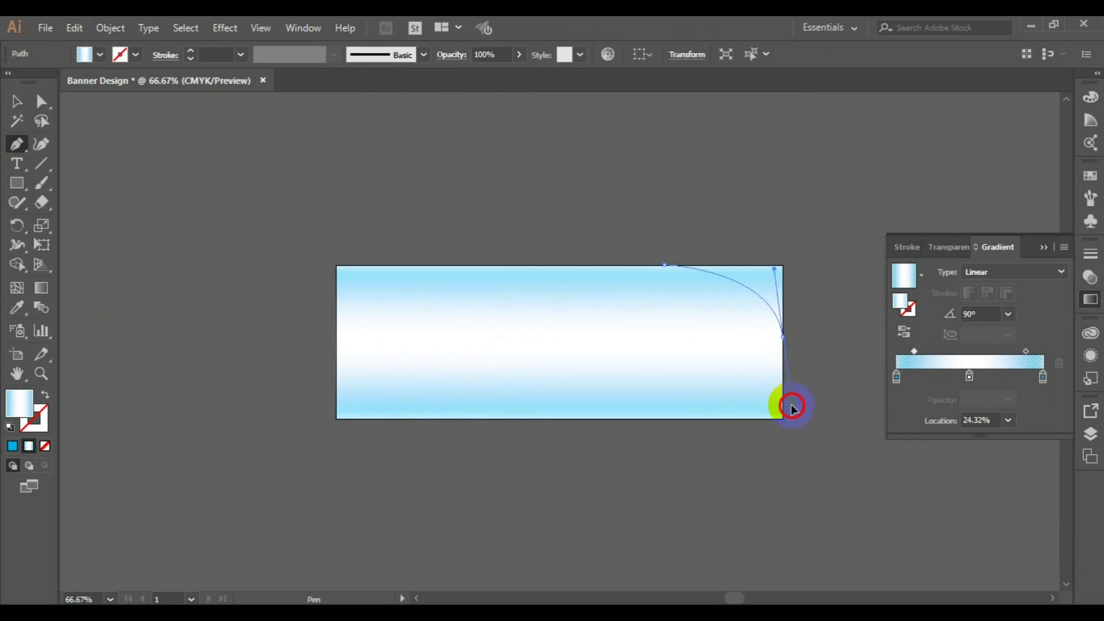
drag(791, 408, 791, 405)
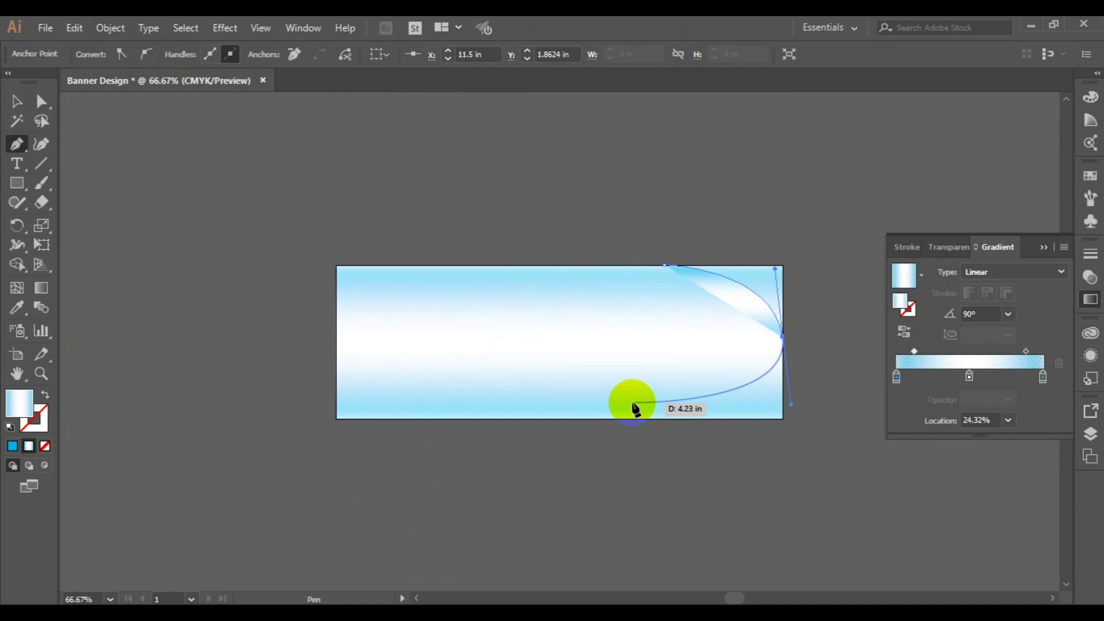
drag(632, 403, 586, 379)
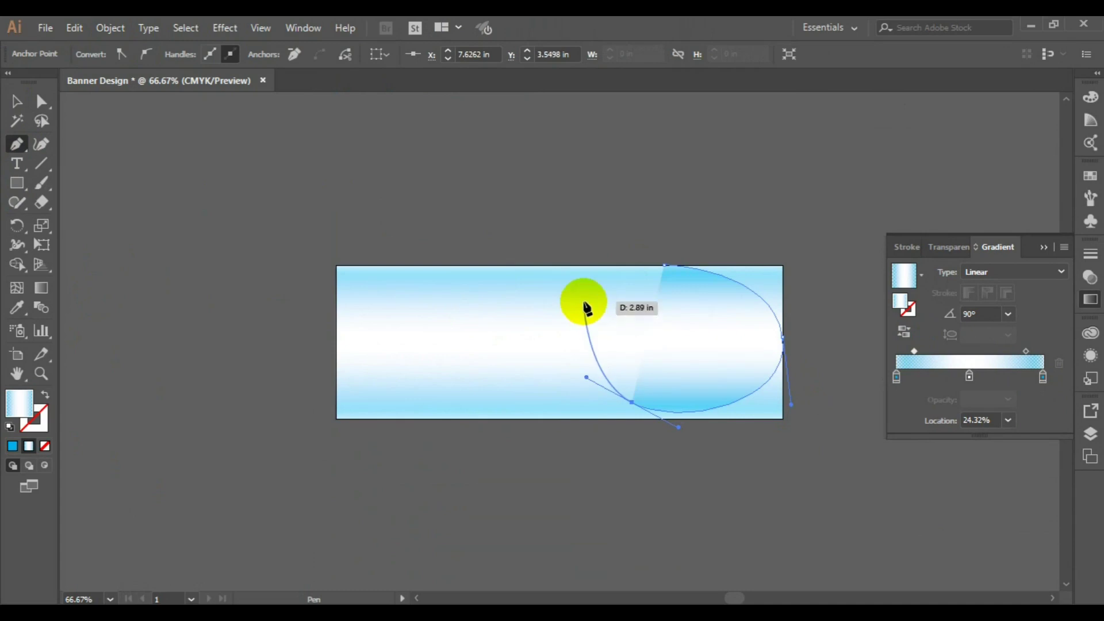
drag(583, 301, 533, 278)
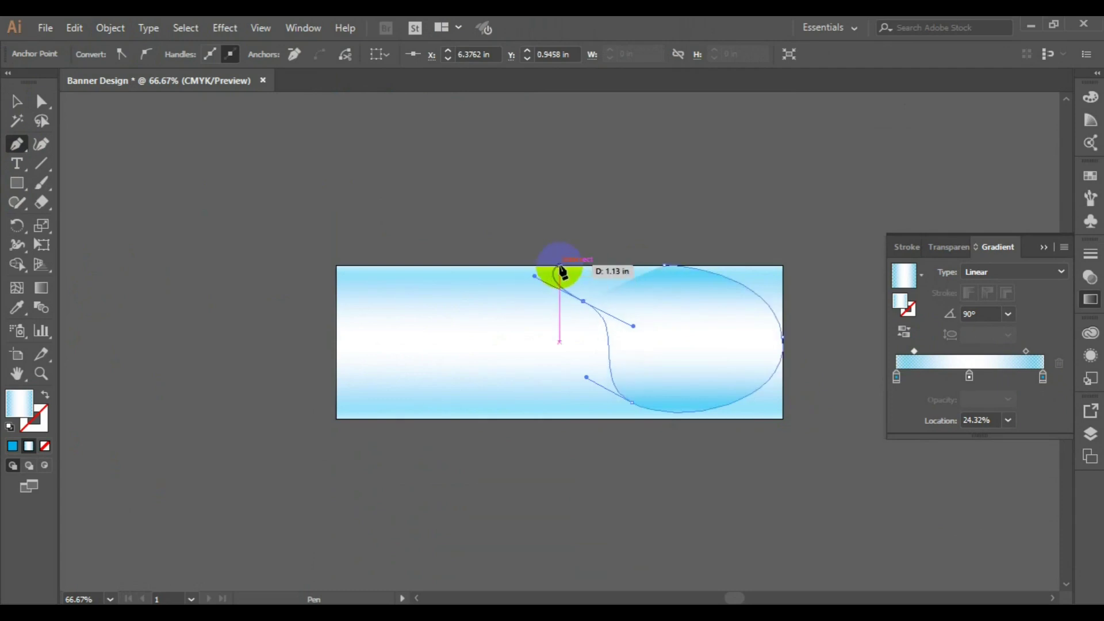
drag(559, 265, 665, 270)
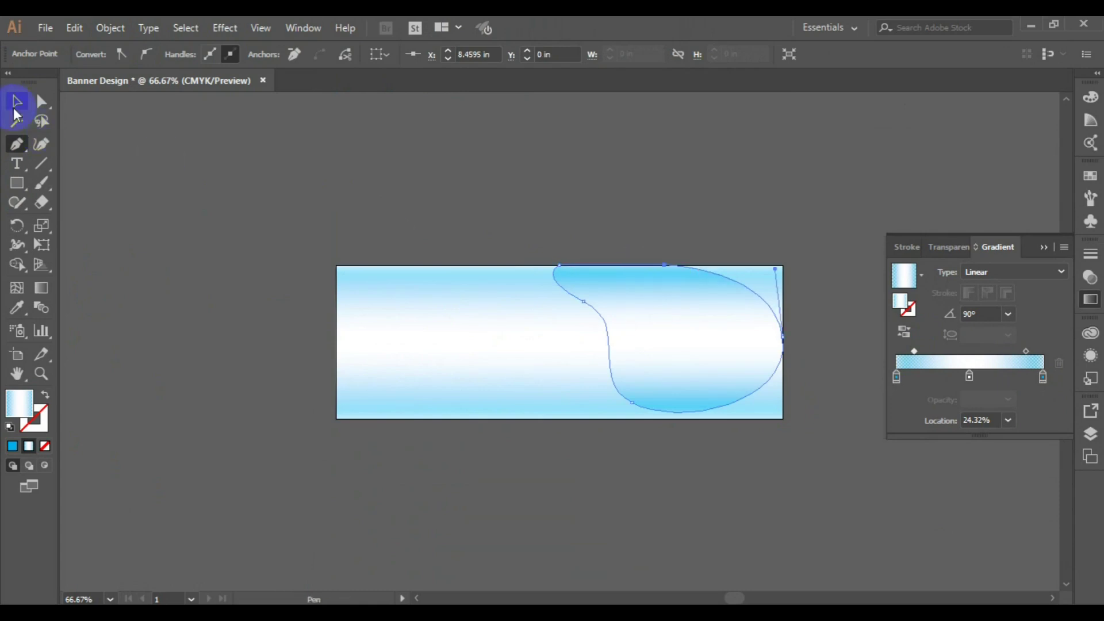
click(16, 104)
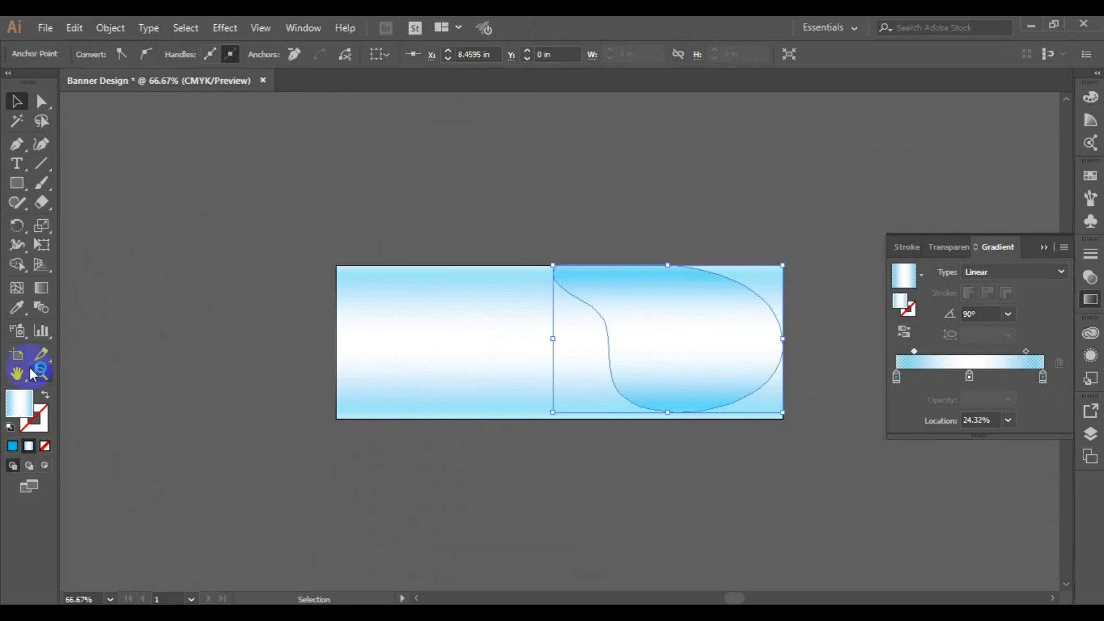
Step: Give the blob shape a solid blue fill, view at 100%, and reselect the blob
click(12, 446)
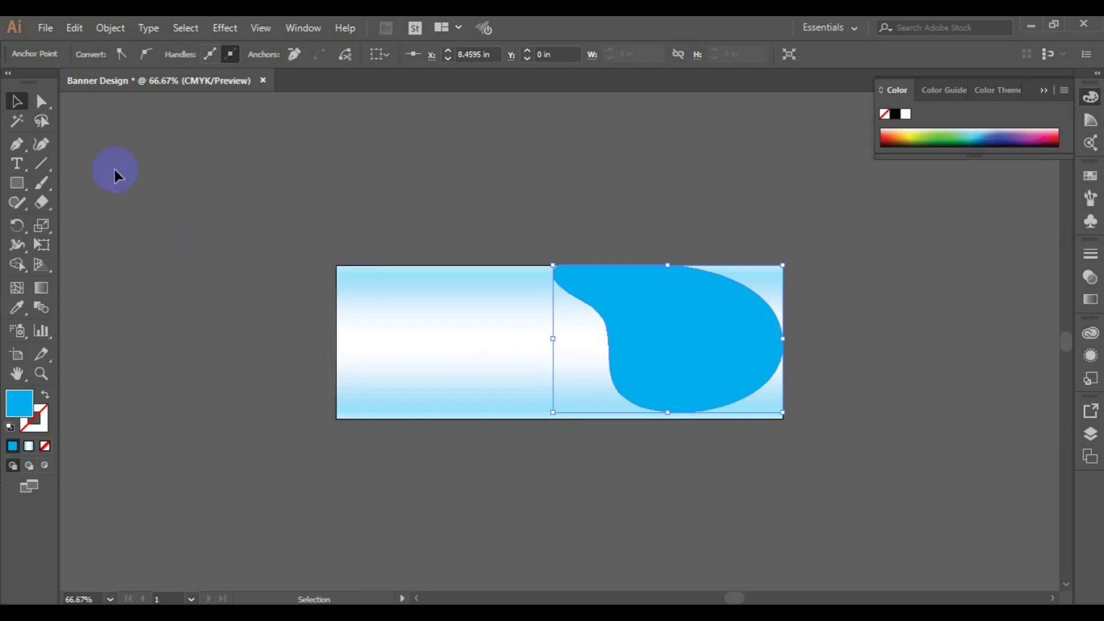
click(122, 199)
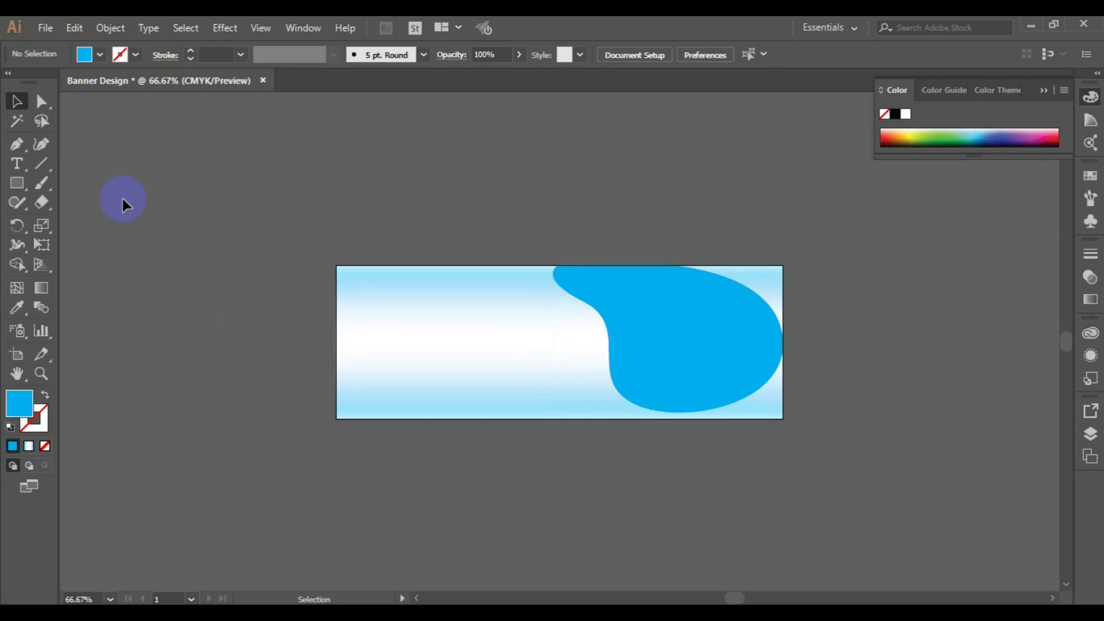
key(ctrl+1)
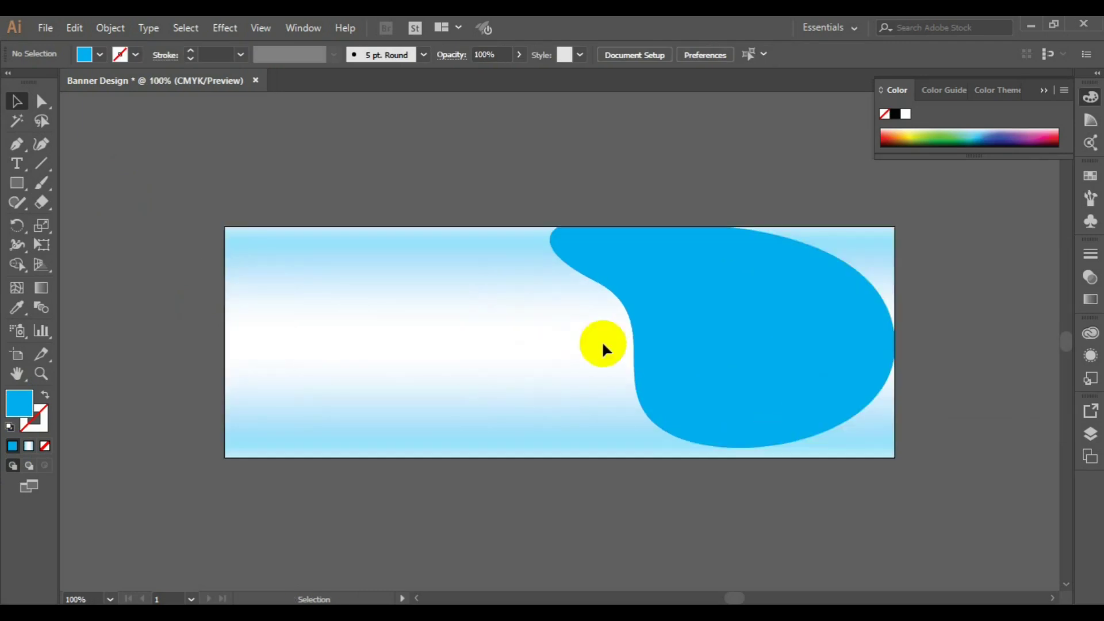
click(650, 347)
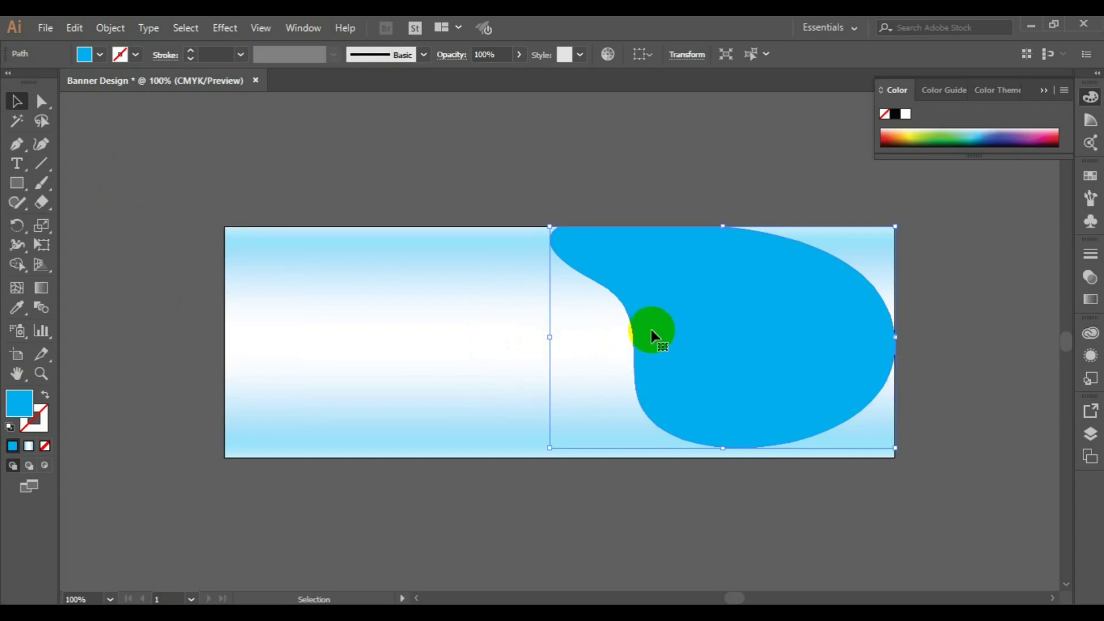
Step: Duplicate the blob slightly upward and fill the copy white, leaving a thin blue rim
click(107, 198)
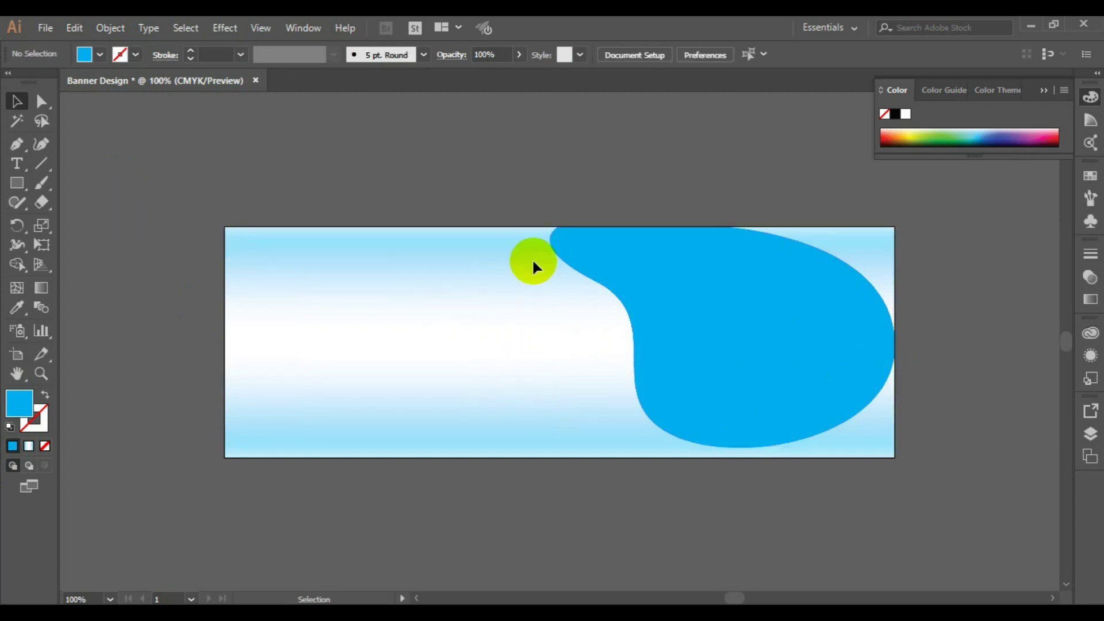
click(721, 318)
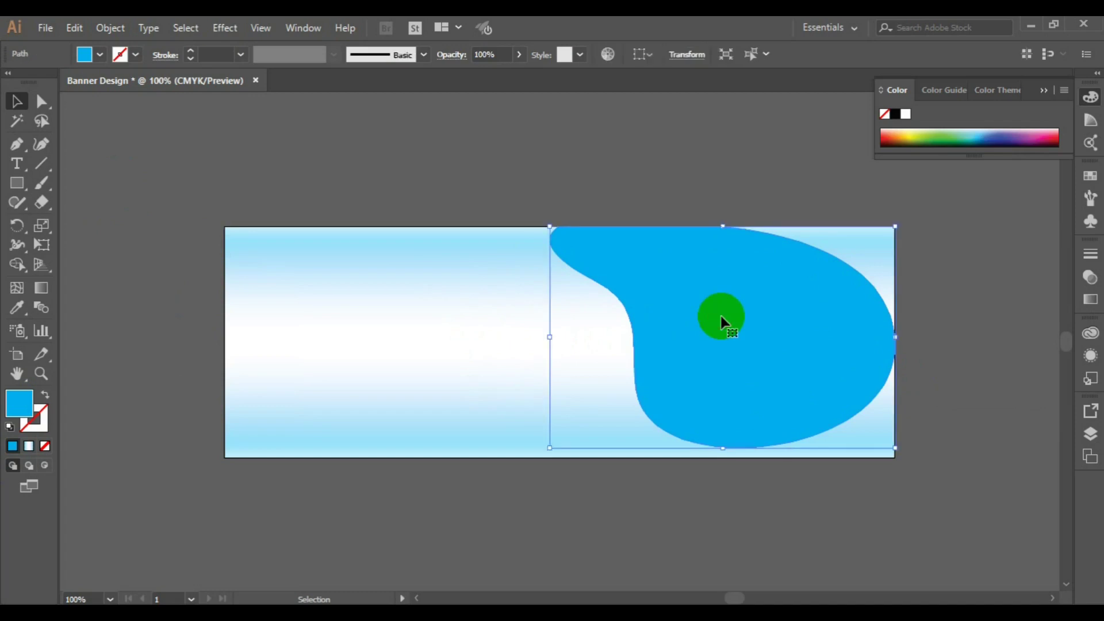
drag(721, 322, 726, 315)
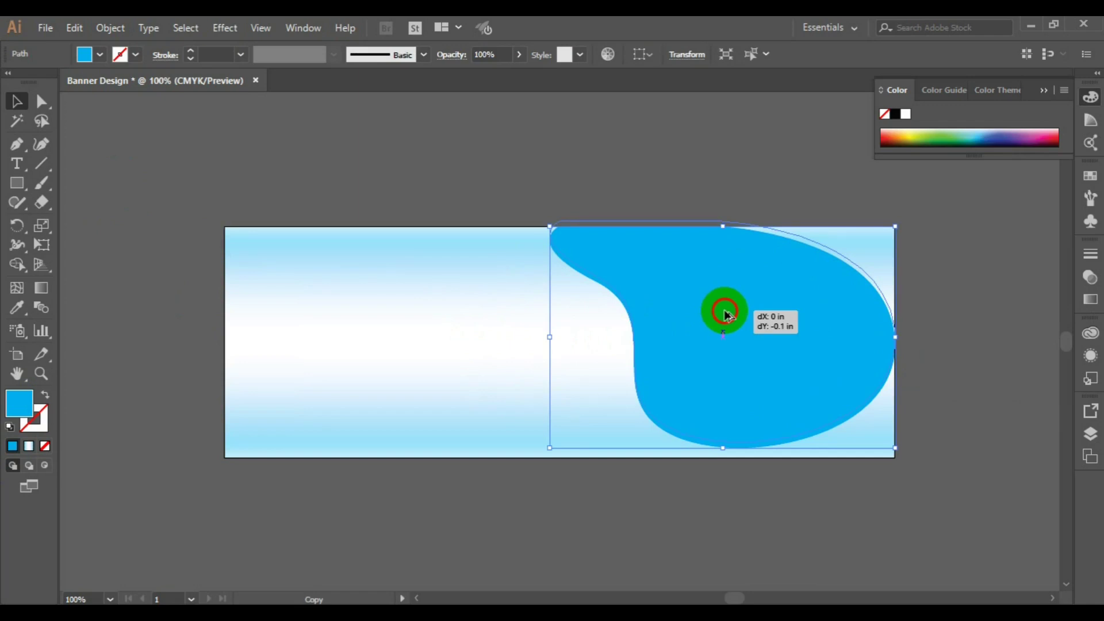
drag(726, 315, 724, 310)
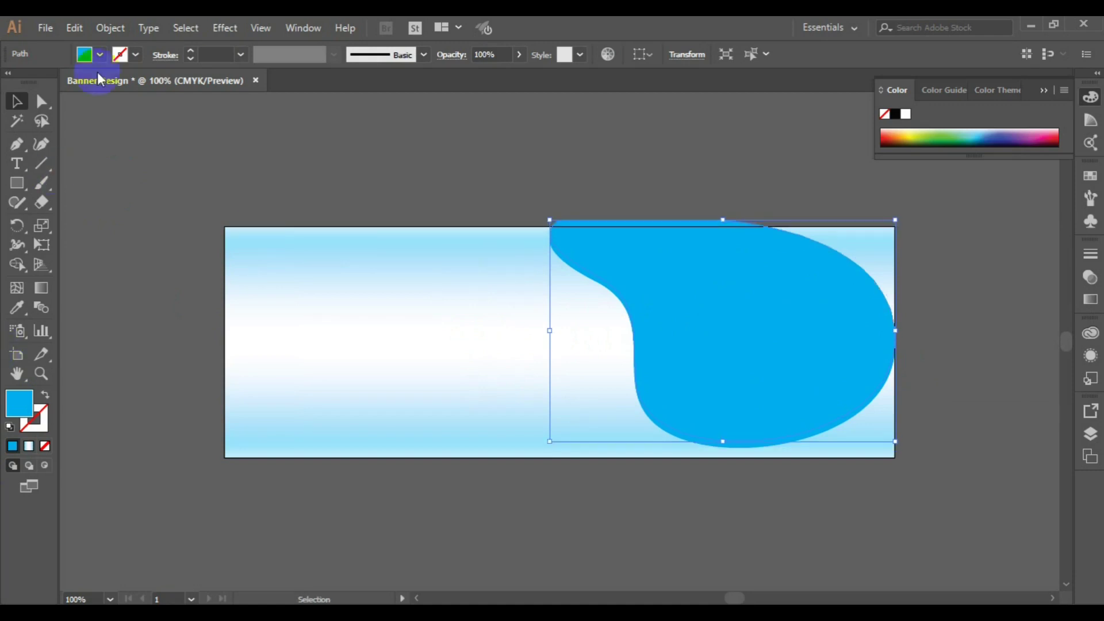
click(100, 54)
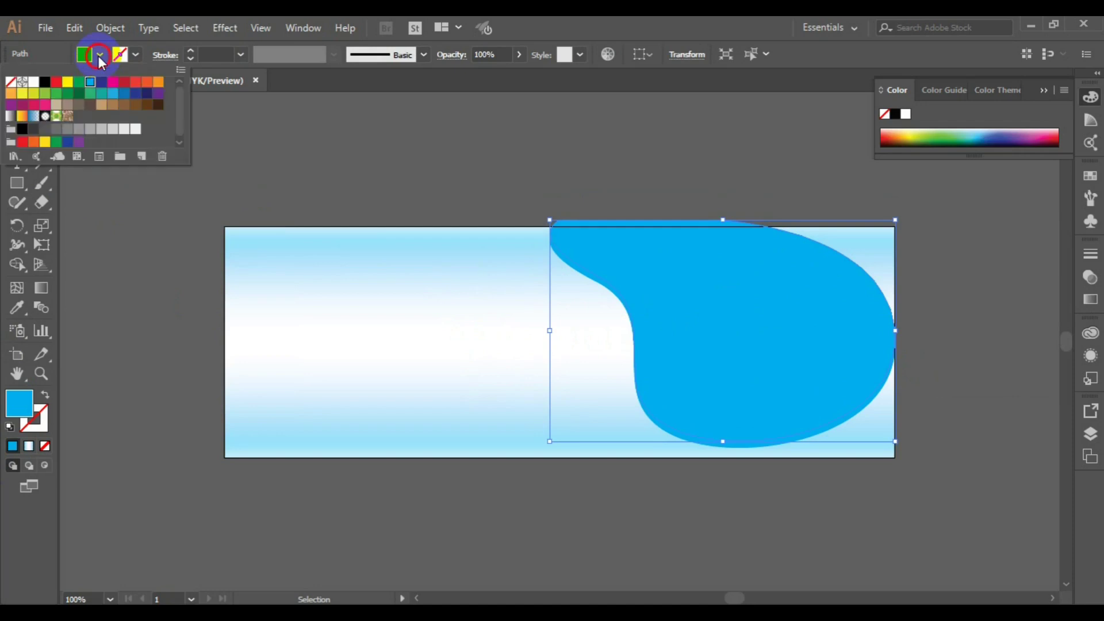
click(33, 82)
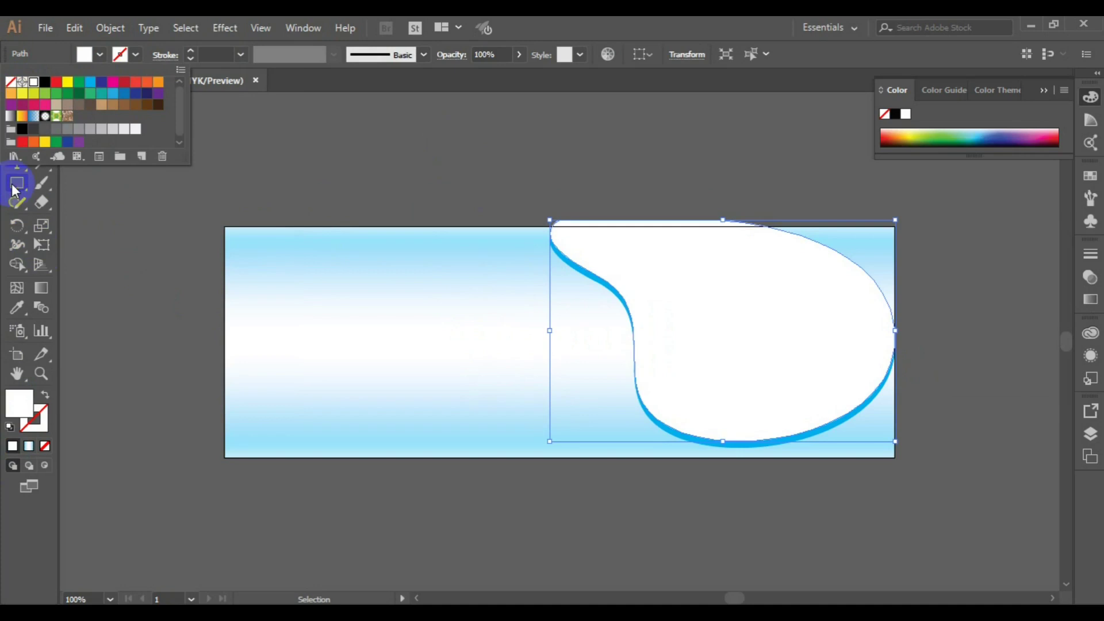
click(337, 228)
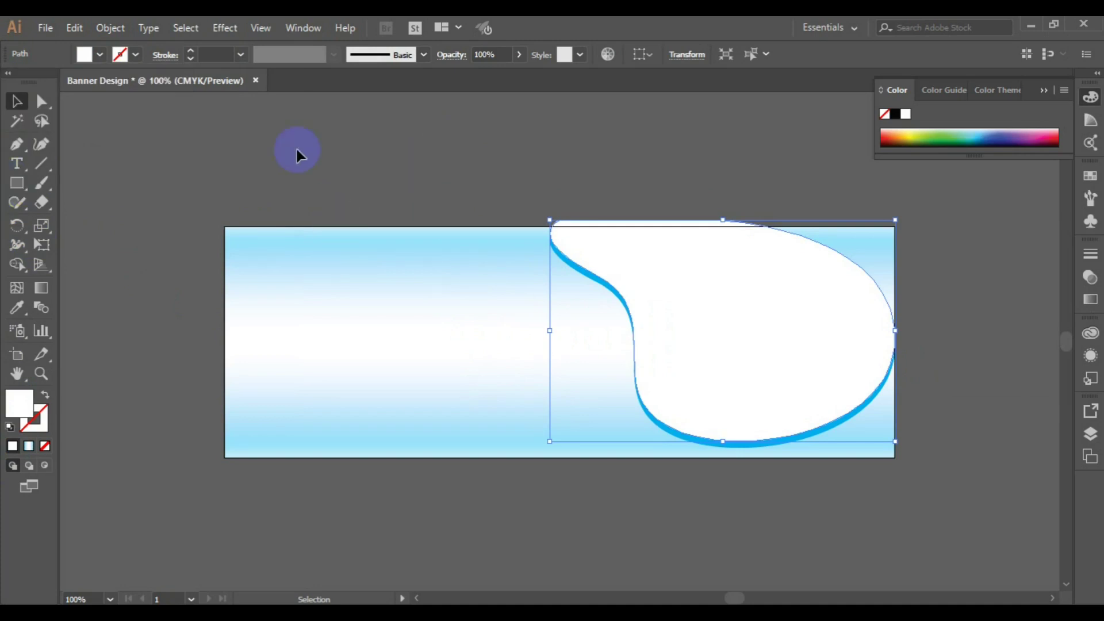
Step: Draw a no-fill, black-outlined rectangle straddling the banner's top edge
click(17, 183)
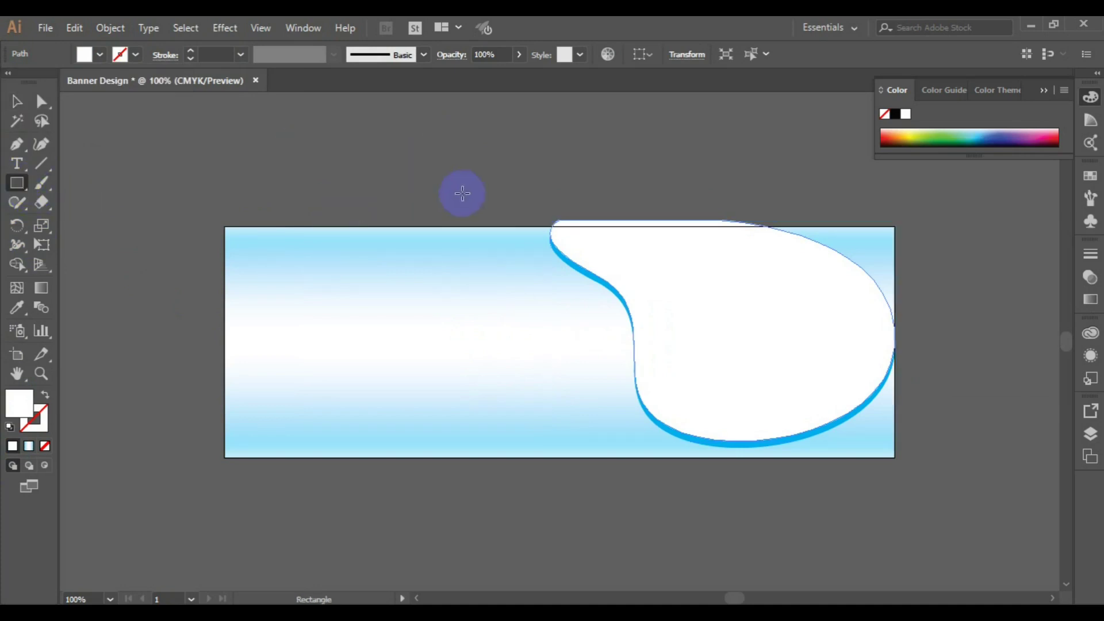
mouse_move(456, 175)
mouse_down()
mouse_move(798, 204)
mouse_move(812, 223)
mouse_up()
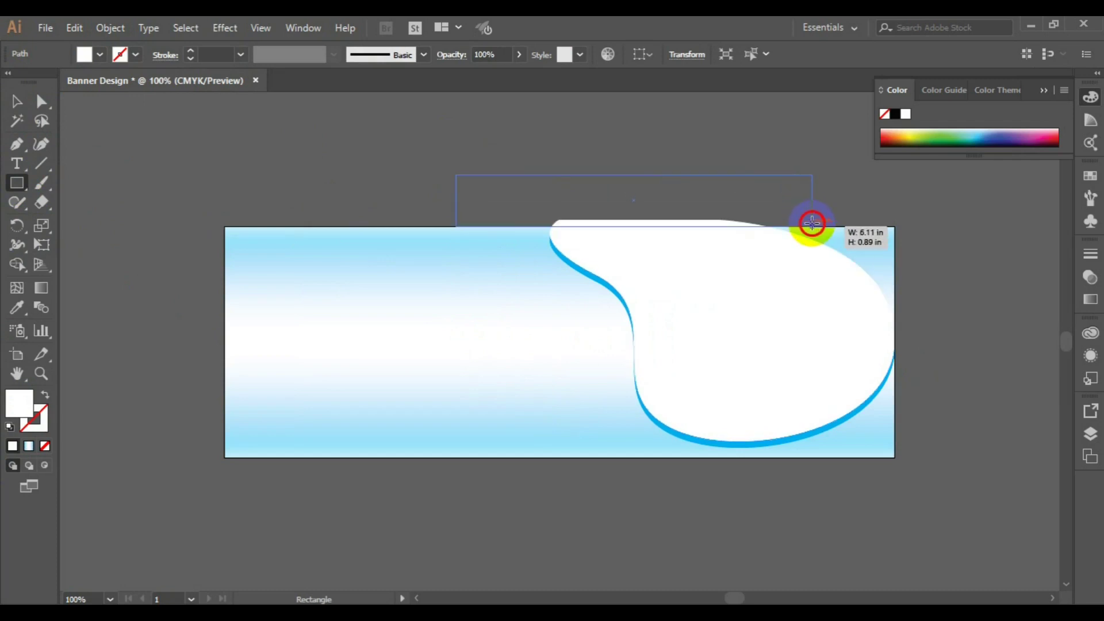
drag(812, 223, 811, 226)
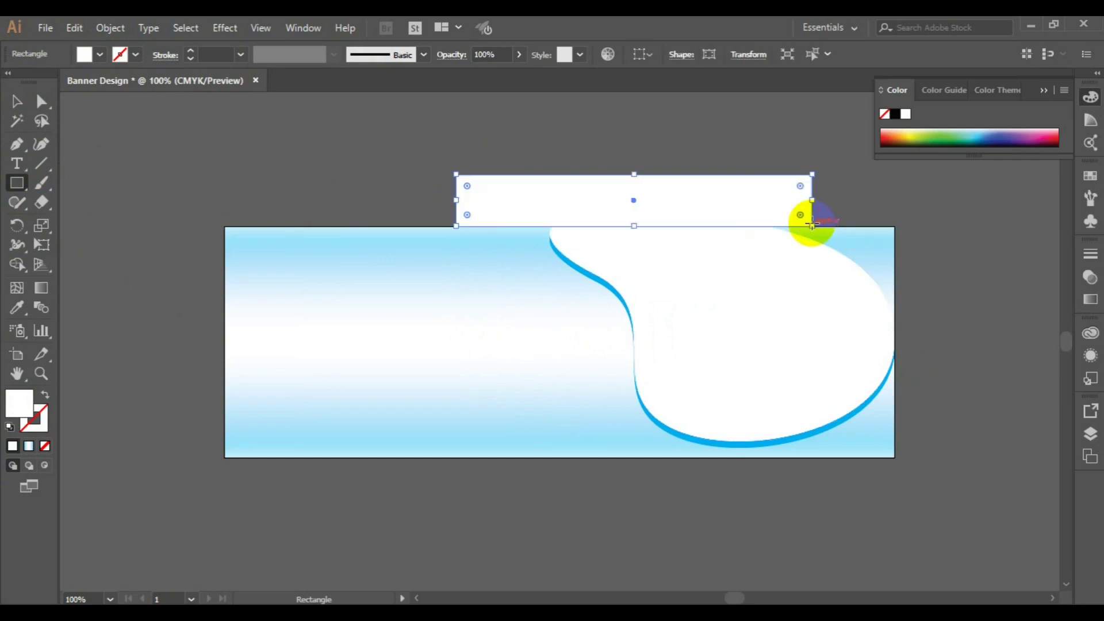
click(99, 58)
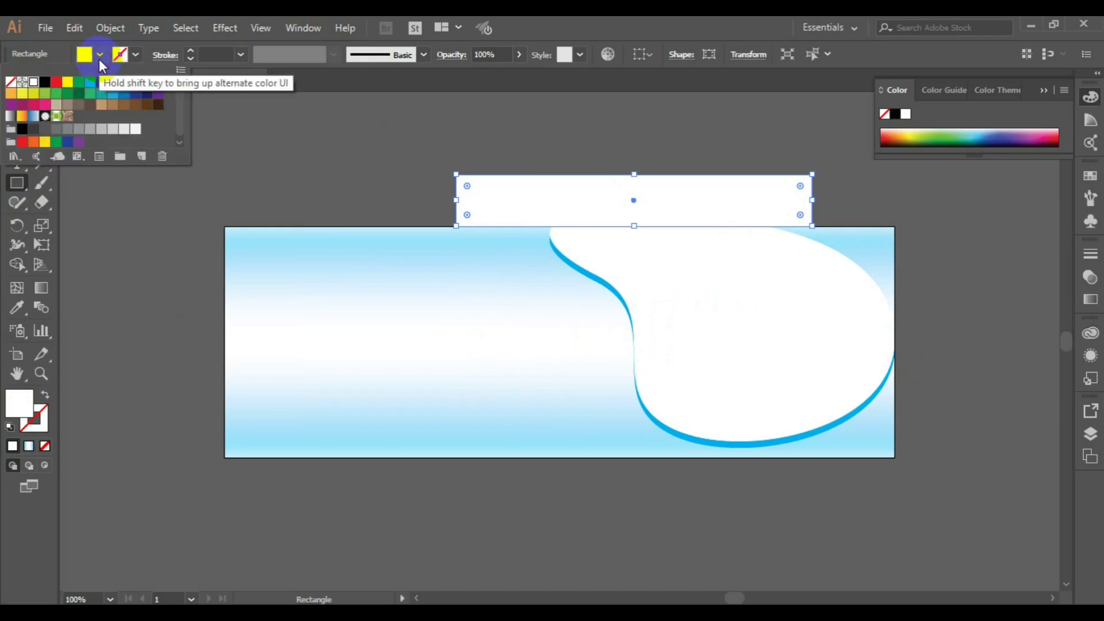
click(10, 82)
click(138, 57)
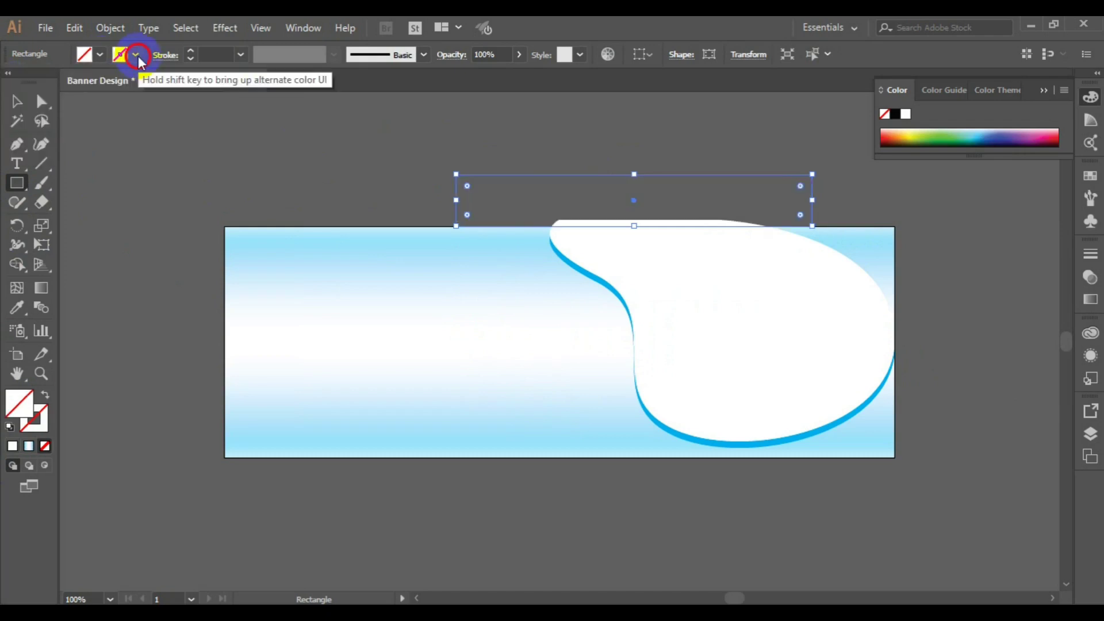
click(138, 58)
click(48, 86)
Step: Shape Builder-merge the white shape's top sliver into the rectangle, then delete the leftover rectangle
click(16, 184)
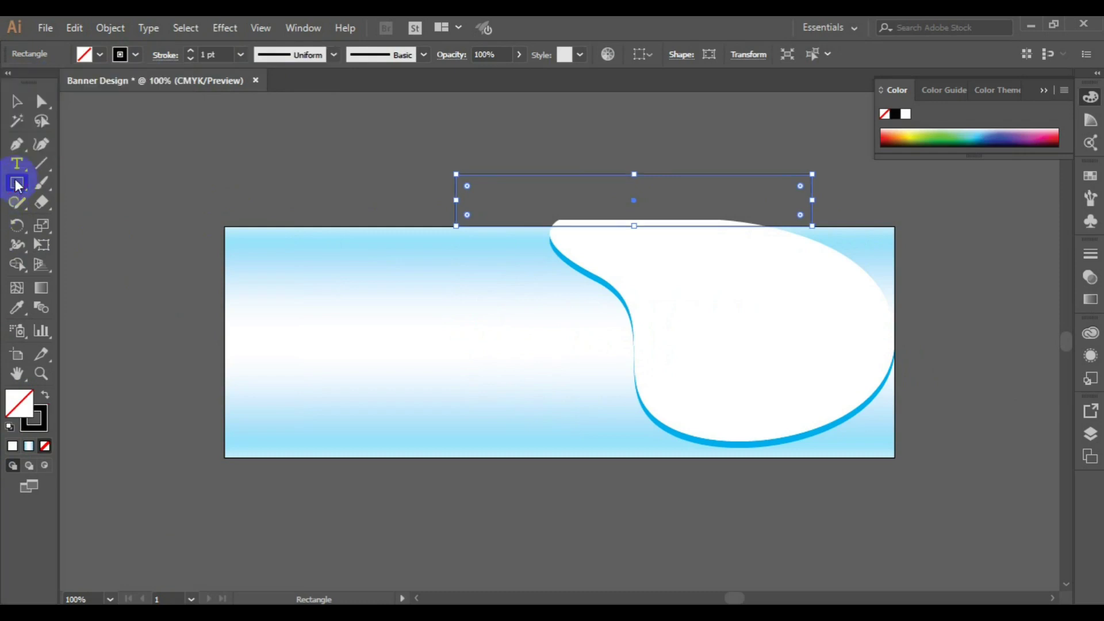
click(17, 102)
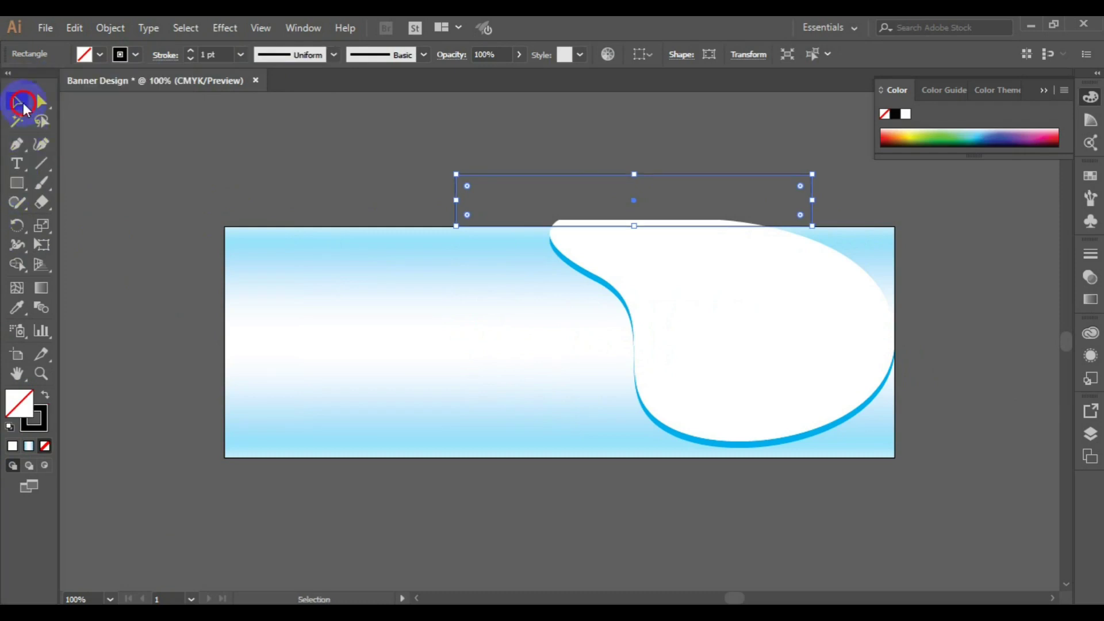
shift+click(730, 389)
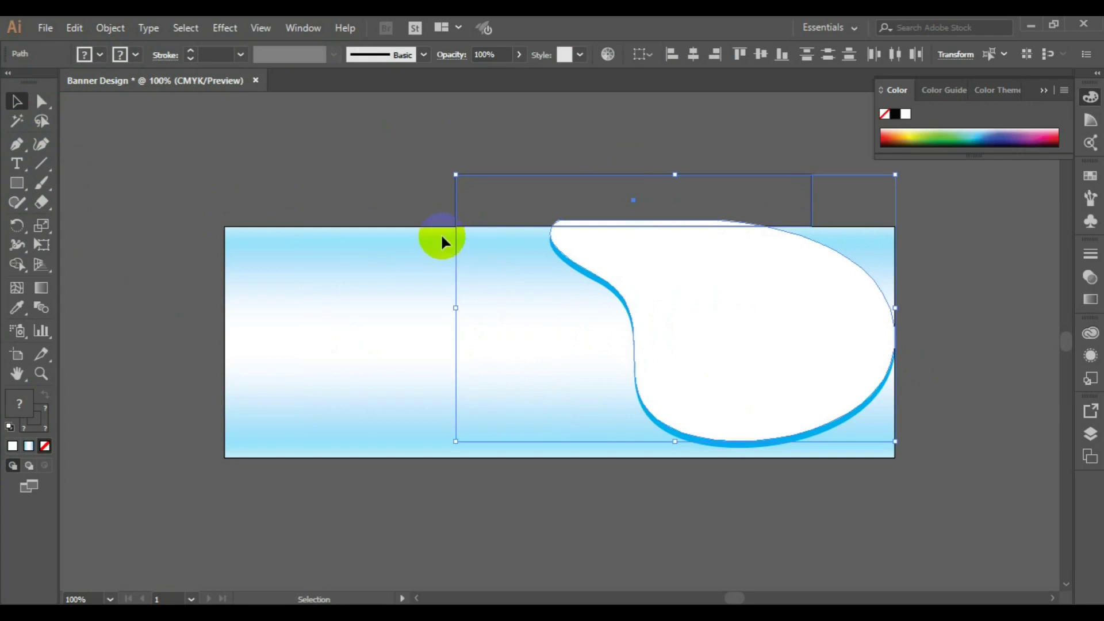
click(17, 264)
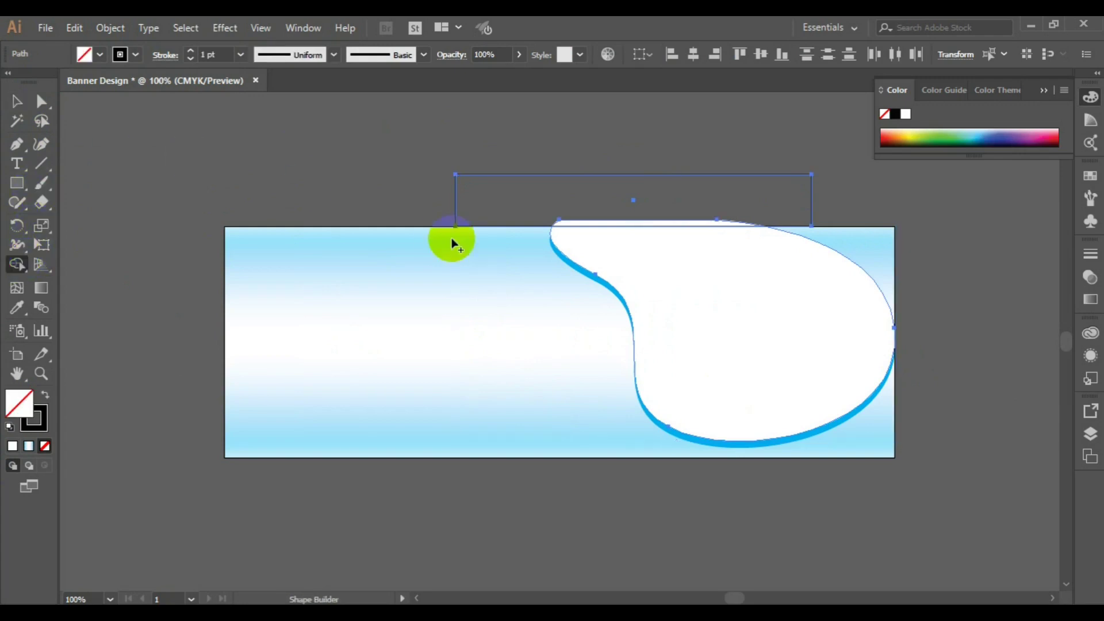
click(586, 226)
drag(586, 226, 590, 175)
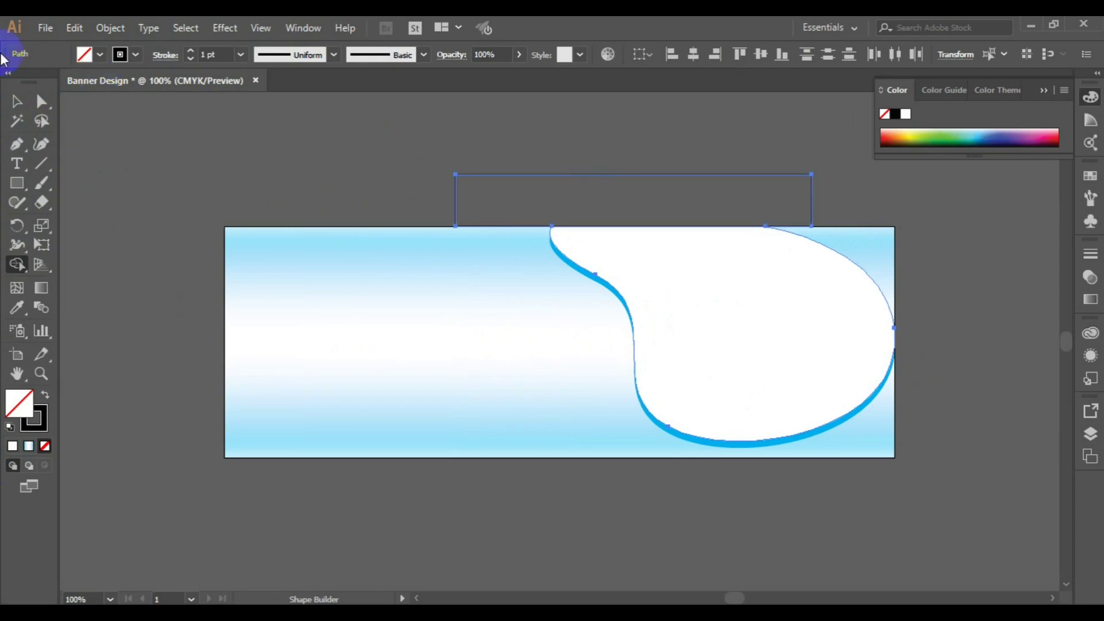
click(15, 99)
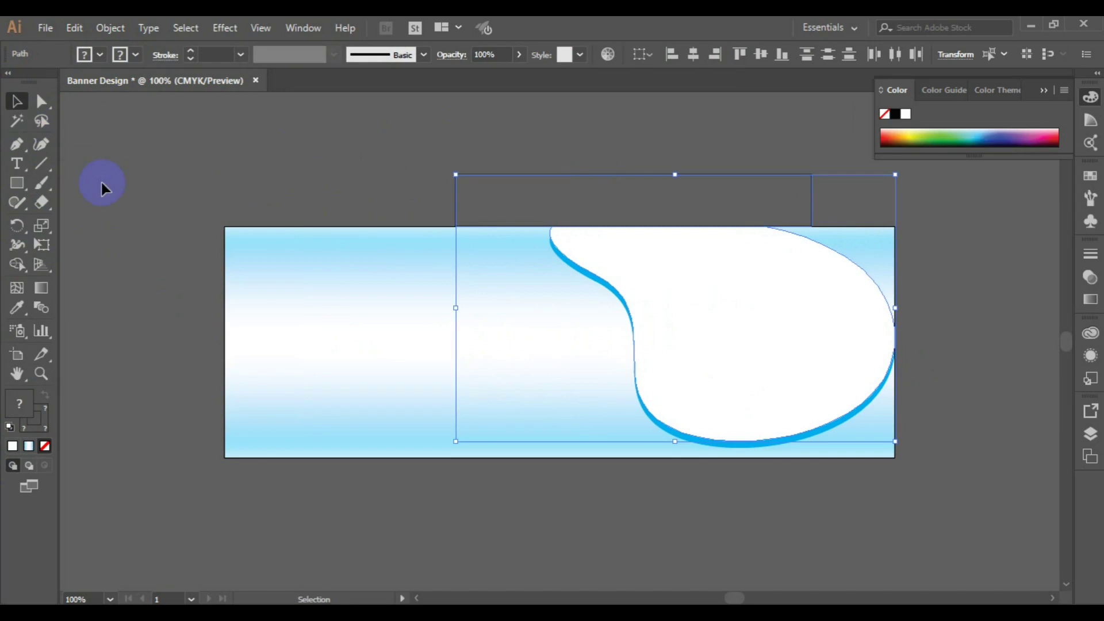
click(278, 170)
click(454, 206)
key(Delete)
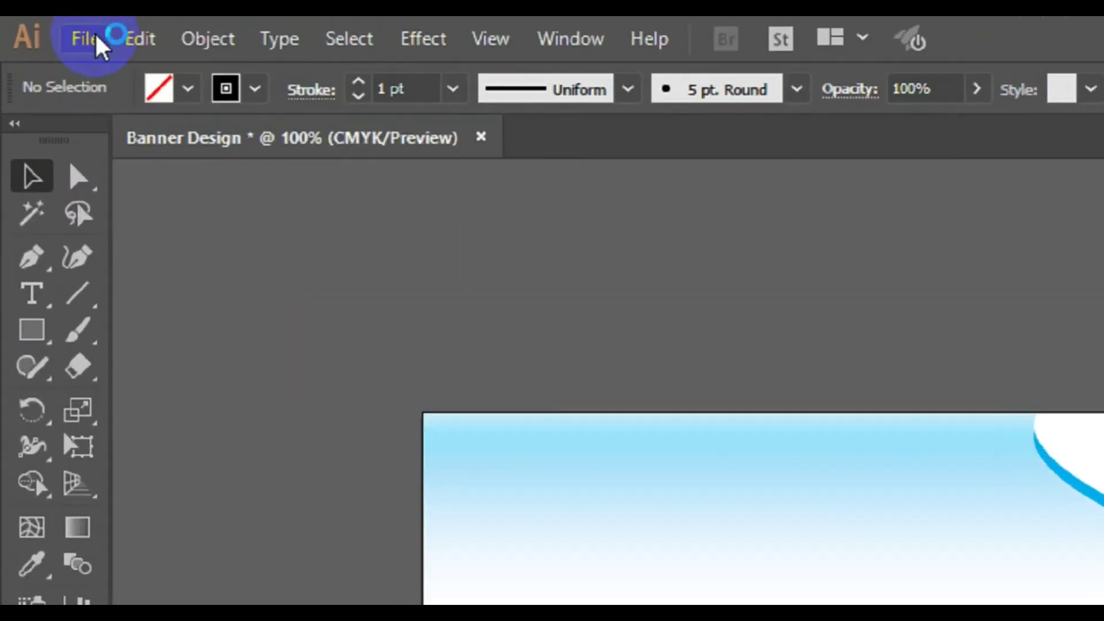
Step: Load the woman and man scientist photos from the freepik stockpoto folder via File > Place
click(86, 38)
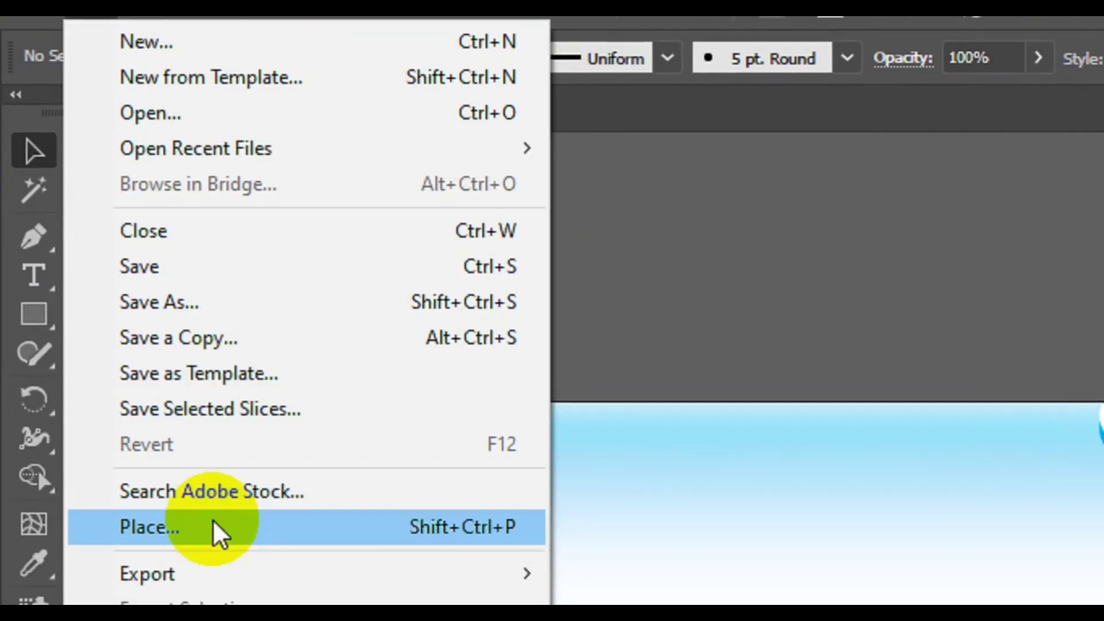
click(216, 503)
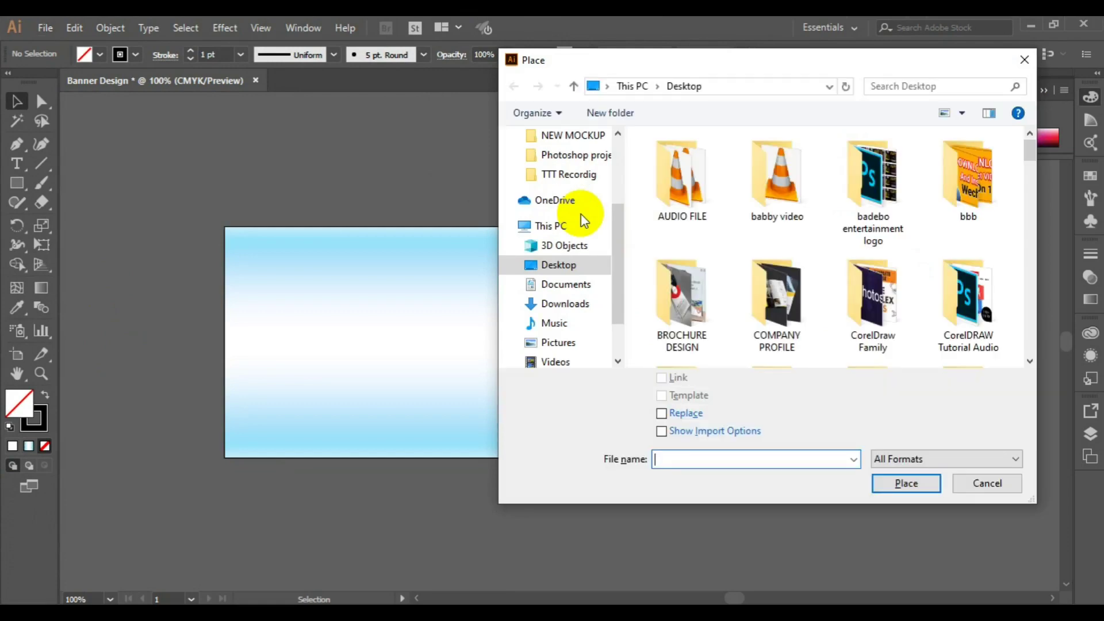
mouse_move(1028, 152)
mouse_down()
mouse_move(1030, 212)
mouse_move(1025, 151)
mouse_move(1026, 174)
mouse_up()
click(702, 236)
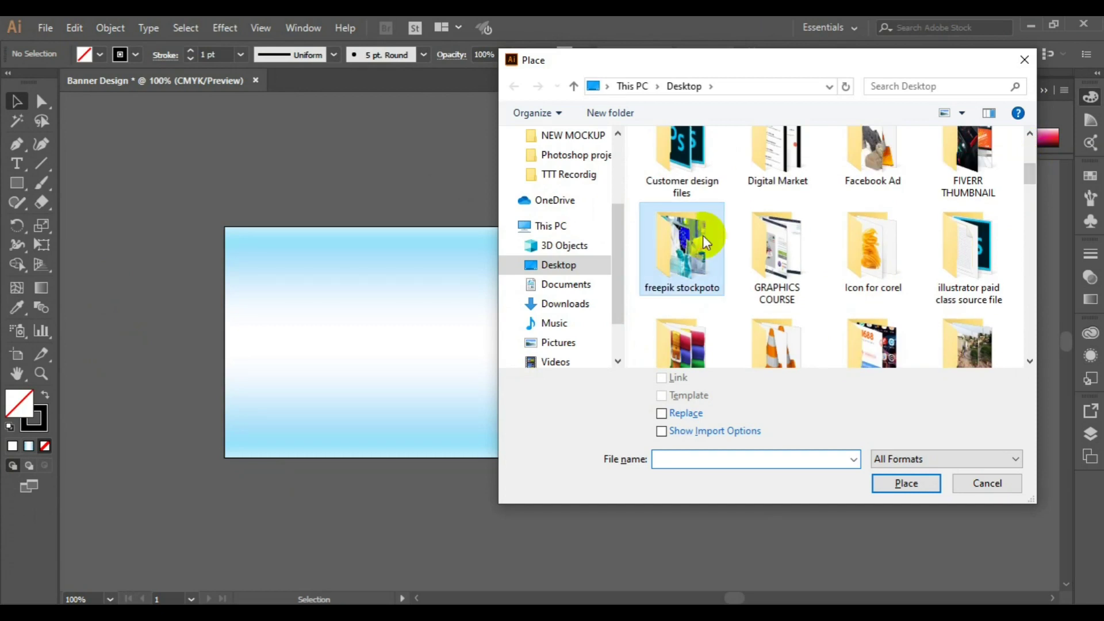
double_click(703, 236)
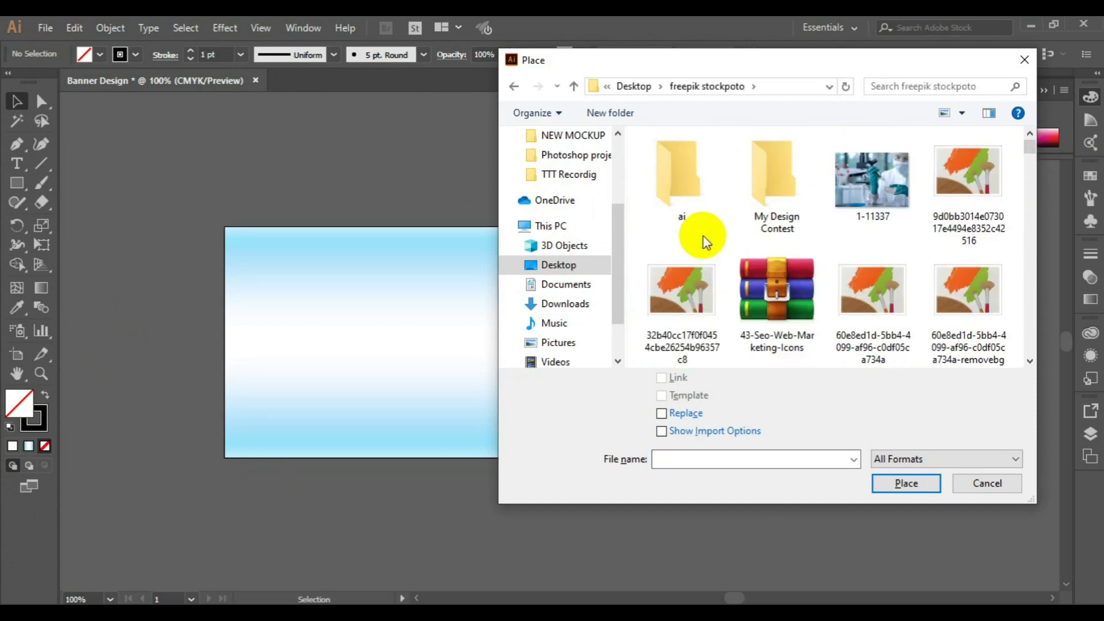
drag(817, 71, 331, 81)
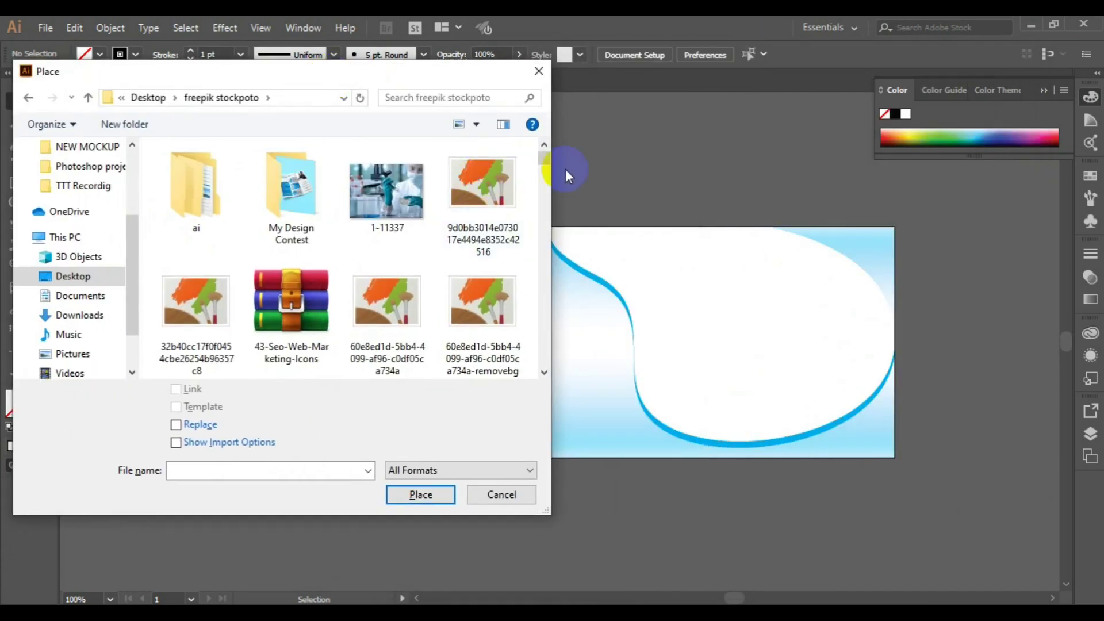
scroll(492, 239, down, 5)
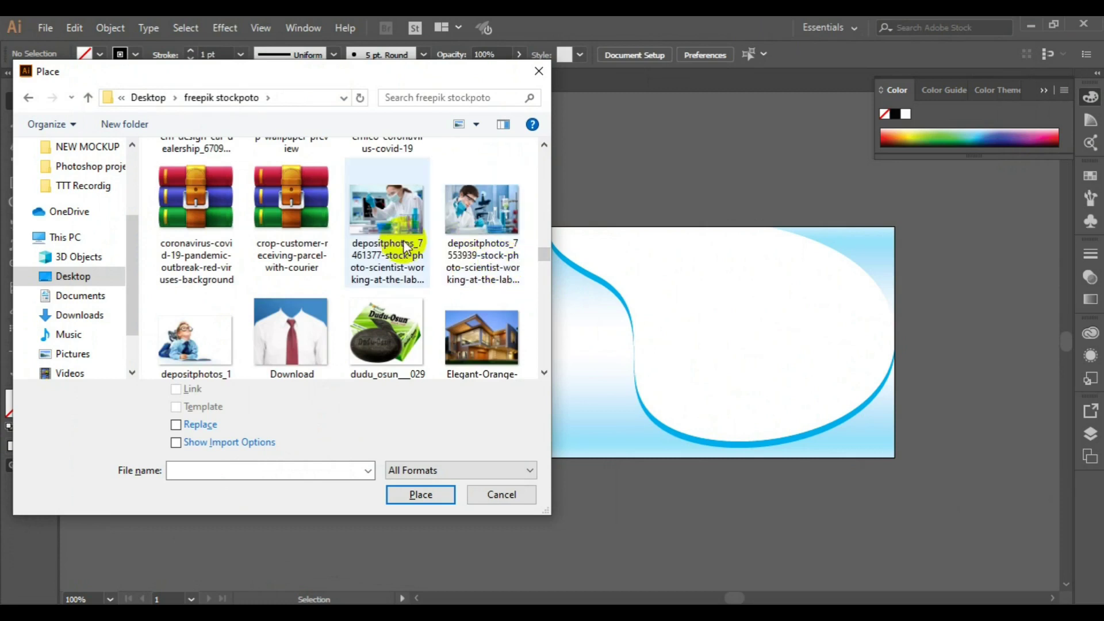
click(391, 244)
ctrl+click(479, 250)
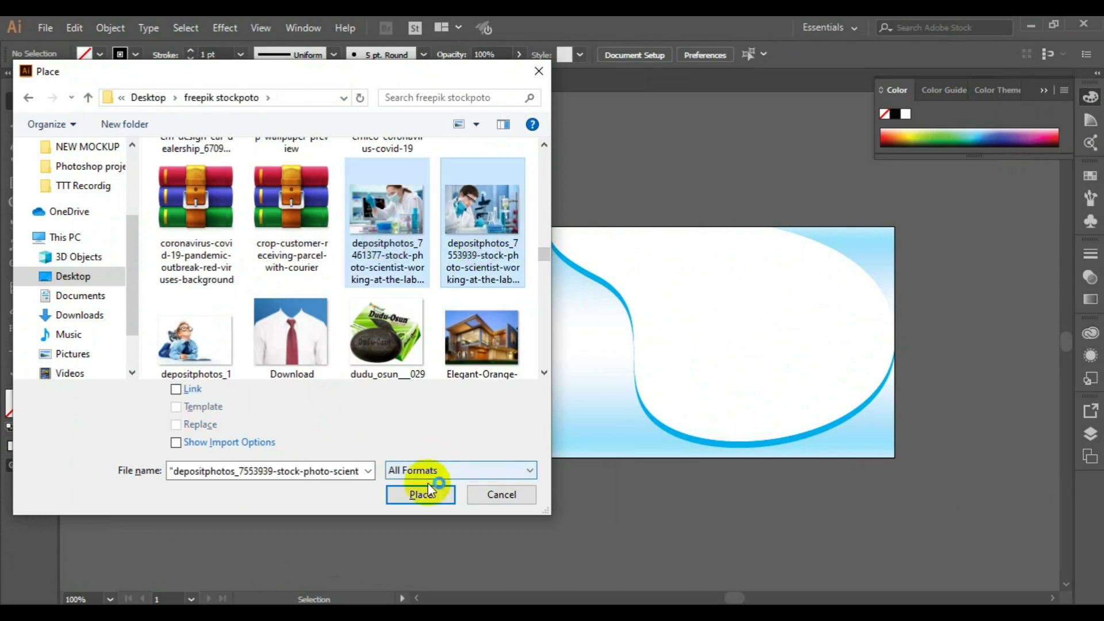
click(420, 494)
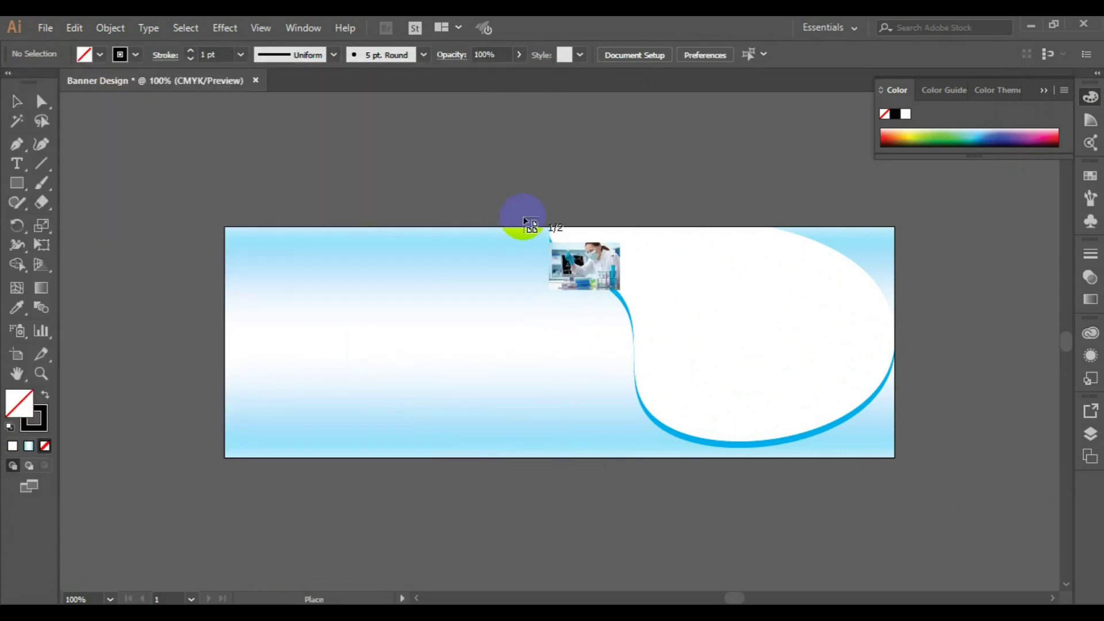
Step: Place the woman's photo over the banner's right side and the man's at its left end
drag(534, 222, 879, 518)
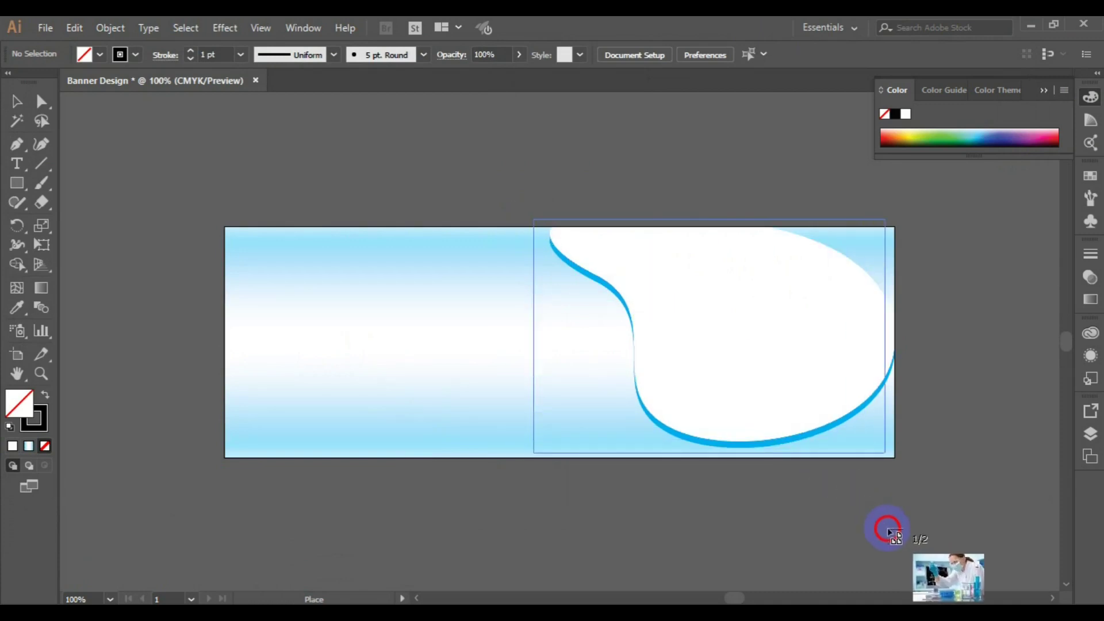
drag(879, 519, 887, 526)
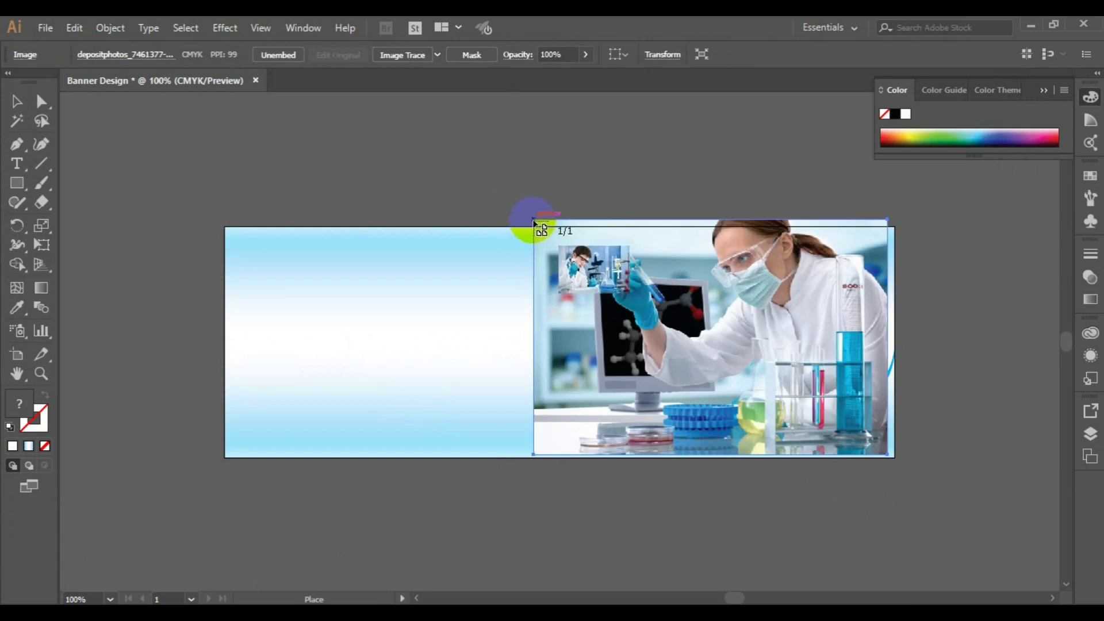
drag(534, 223, 863, 471)
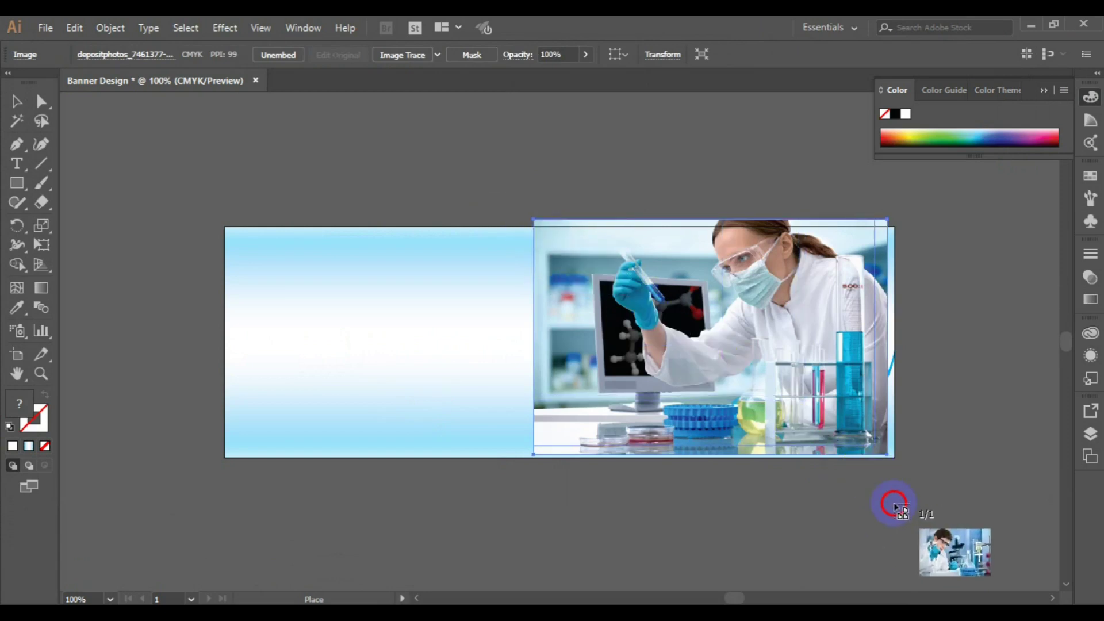
drag(862, 471, 898, 509)
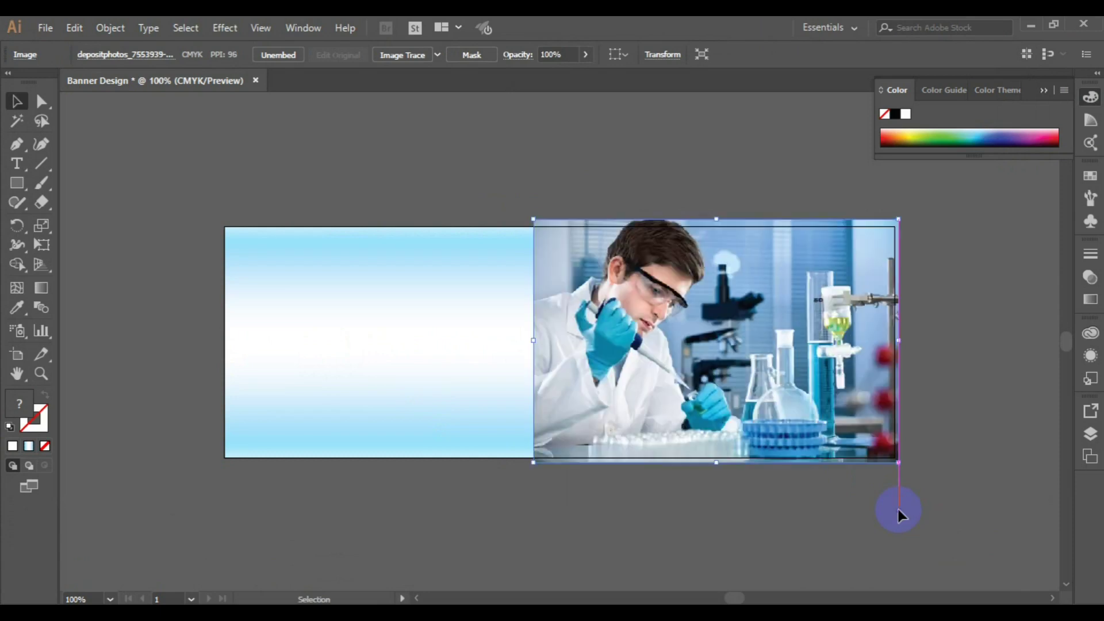
drag(755, 365, 244, 346)
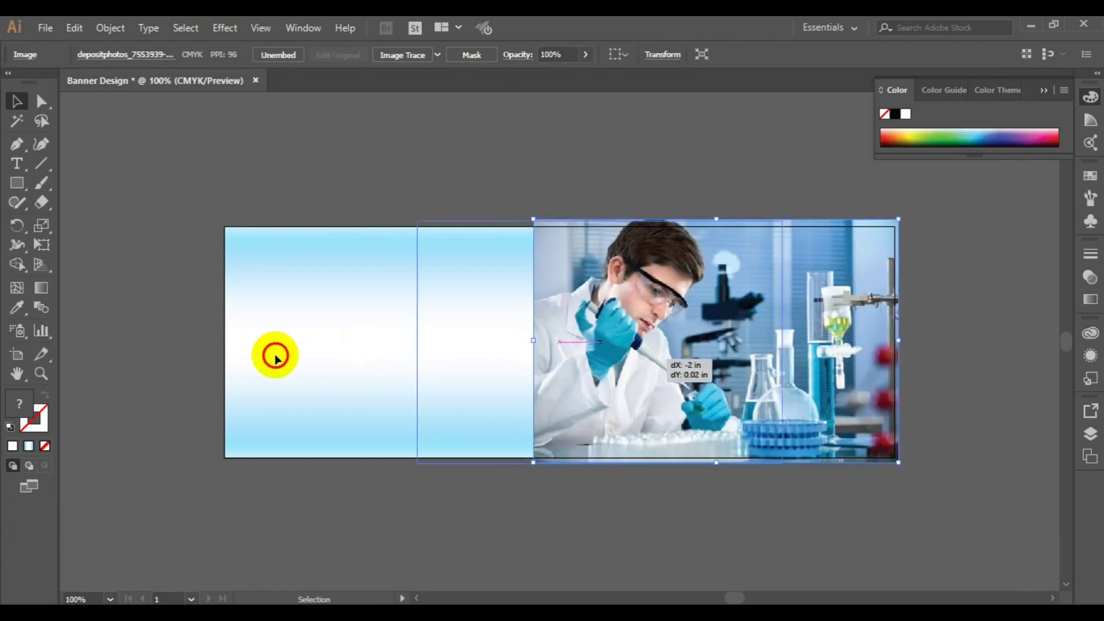
drag(244, 347, 242, 342)
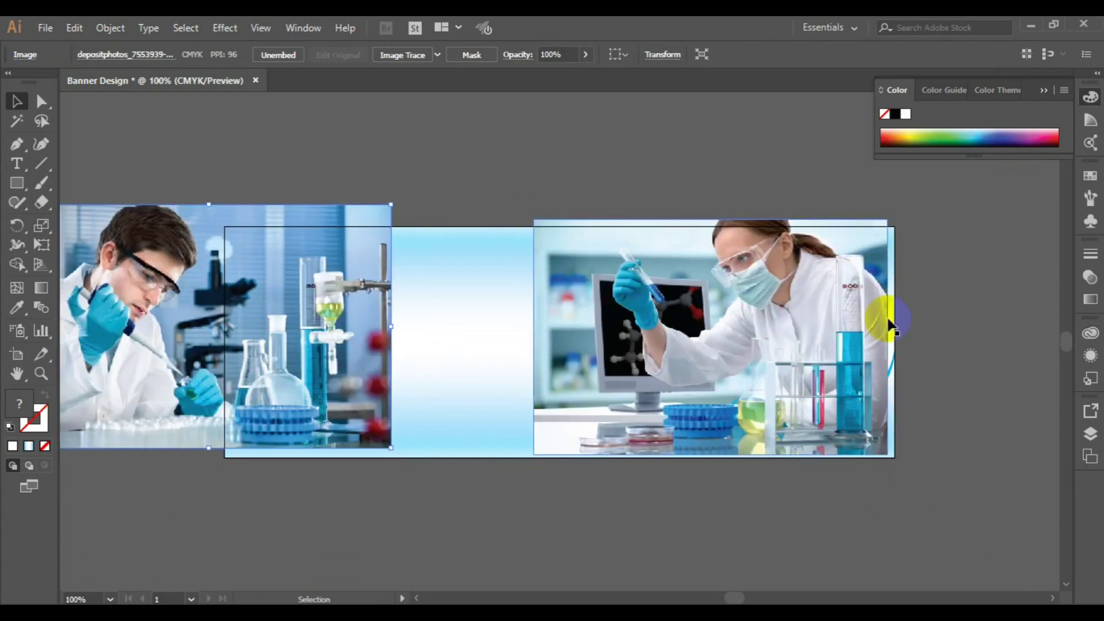
drag(891, 326, 895, 333)
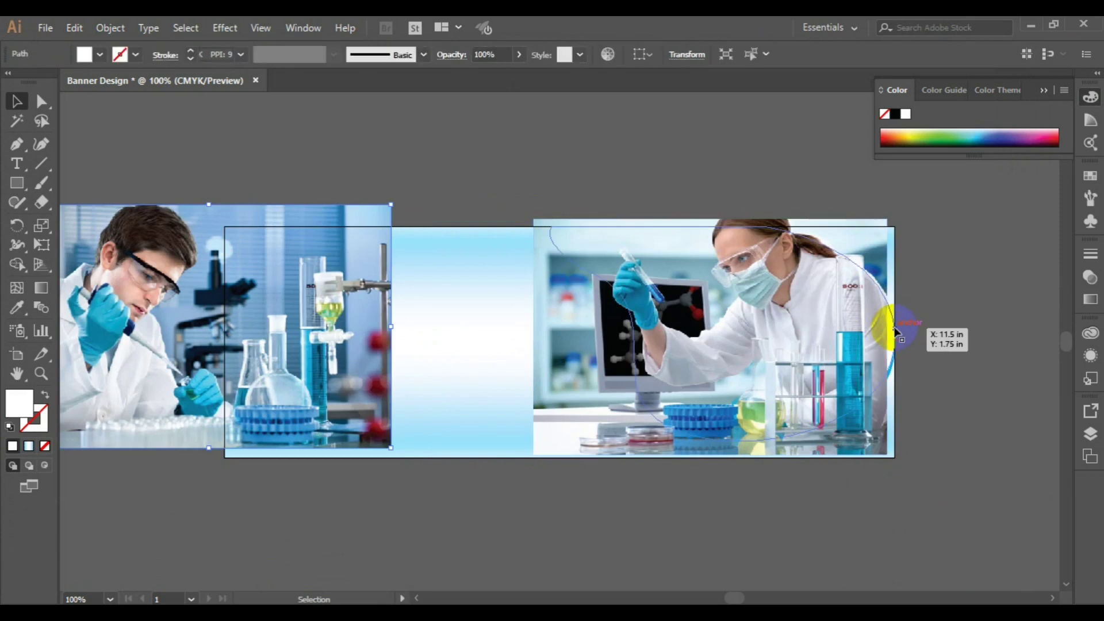
Step: Bring the white wave shape to front and resize the woman's photo to fit its area
right_click(895, 332)
mouse_move(940, 522)
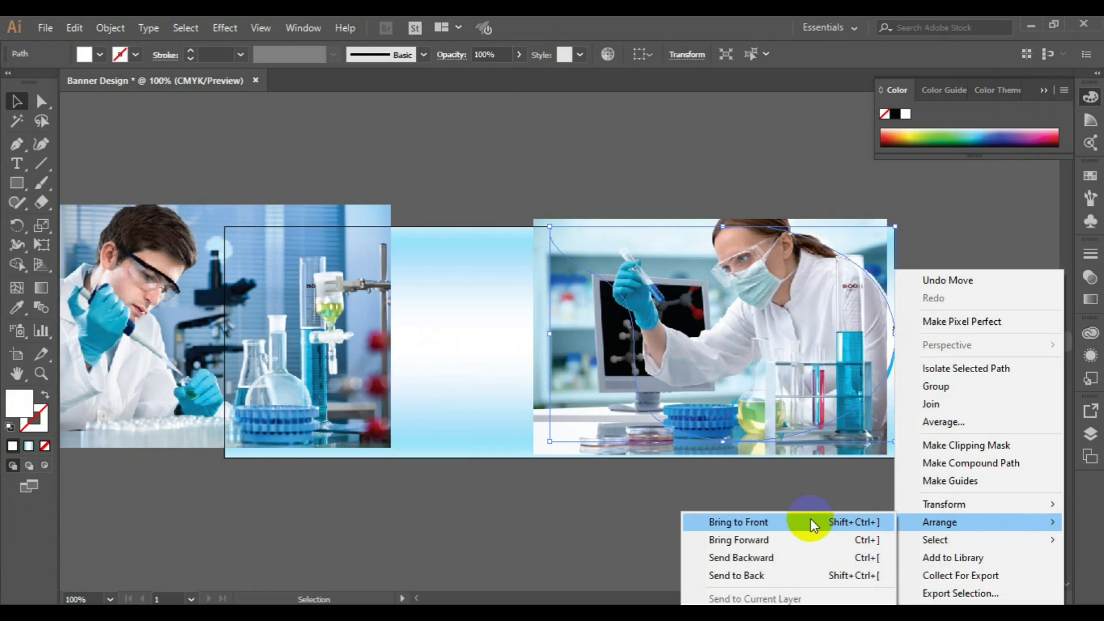
click(810, 518)
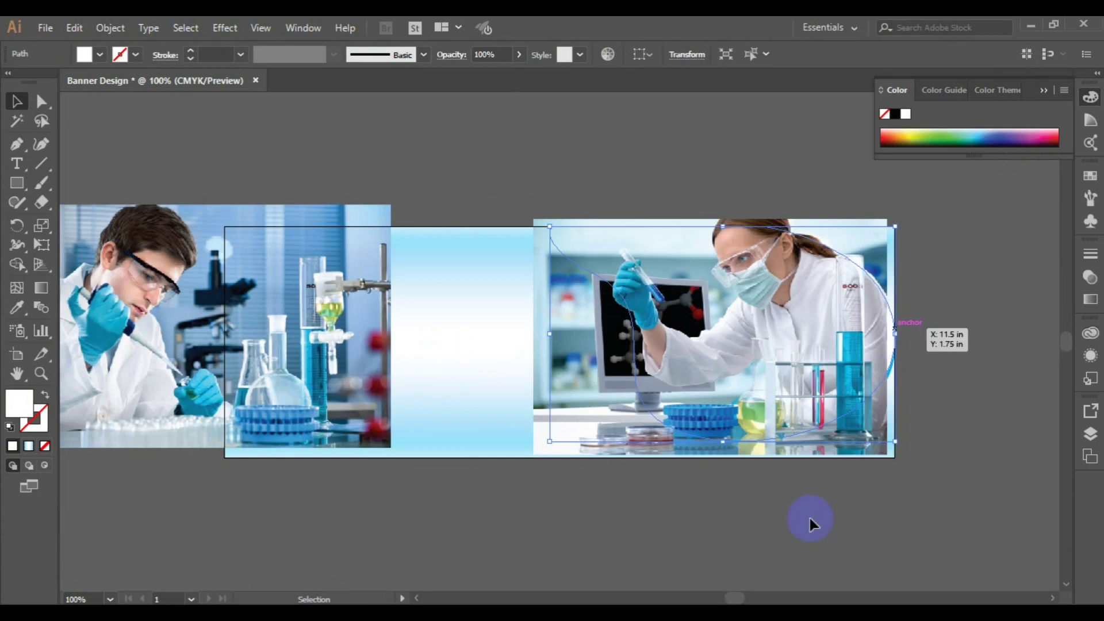
click(544, 412)
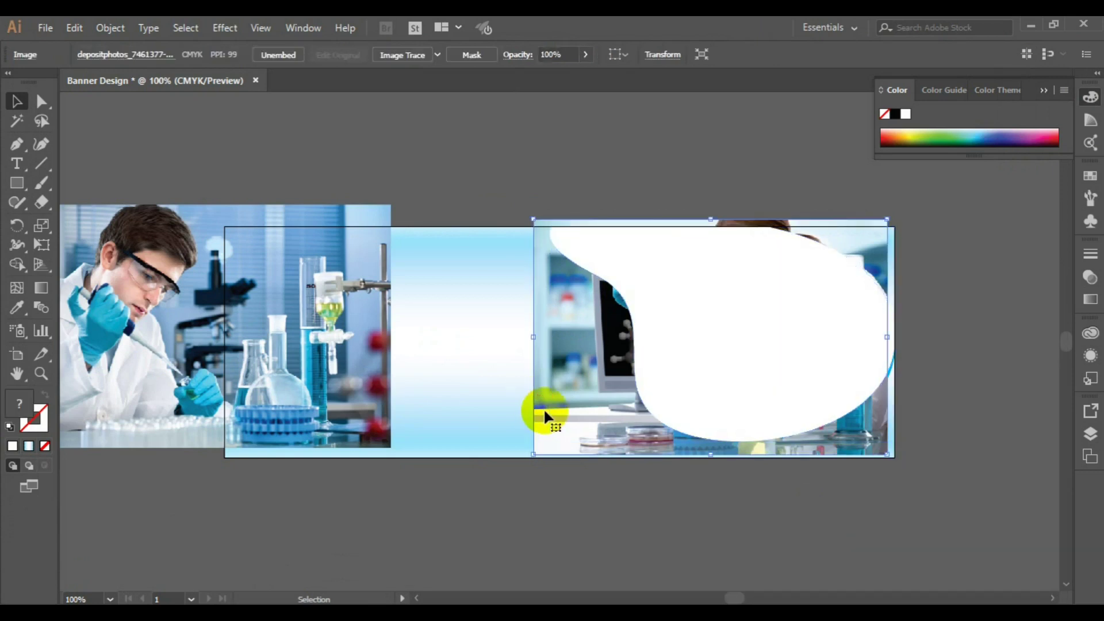
key(Right)
key(Right)
key(Right)
key(Right)
key(Right)
key(Right)
key(Right)
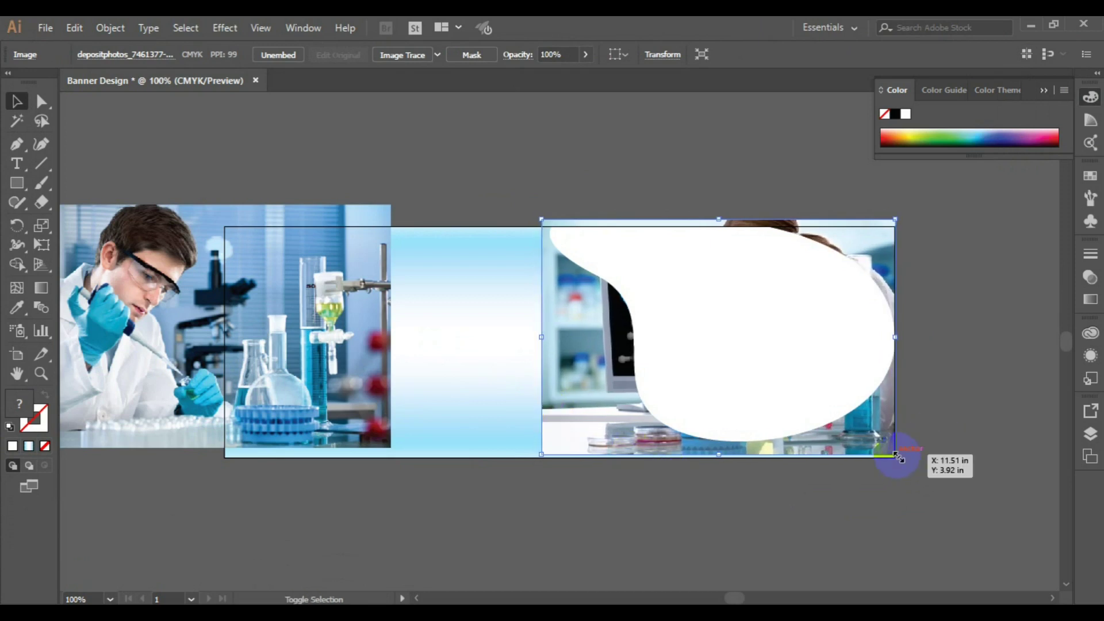
drag(897, 457, 891, 448)
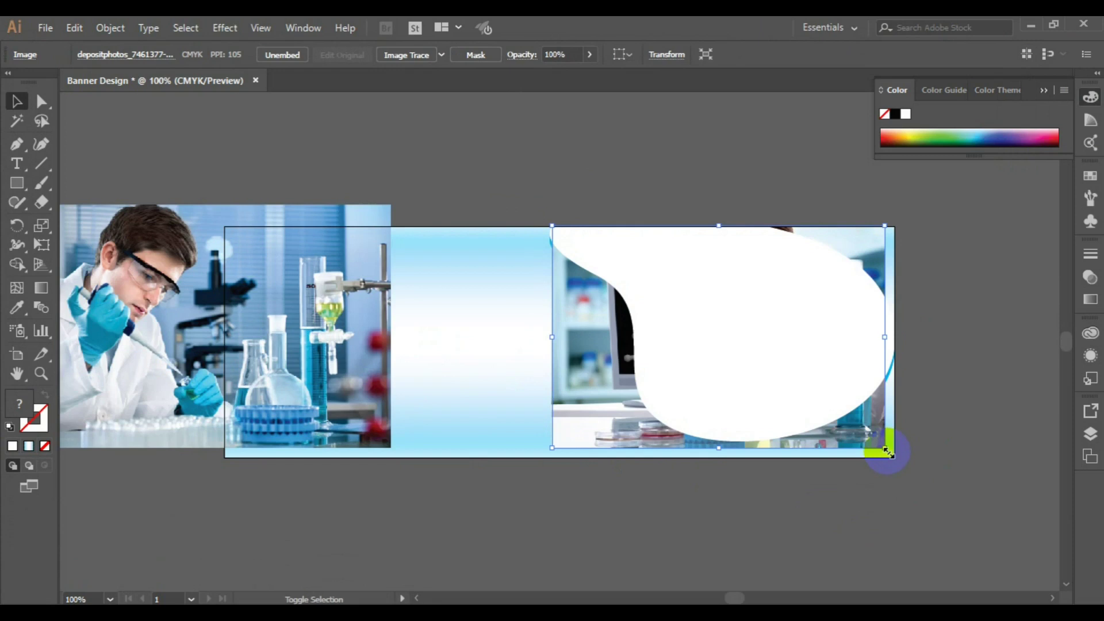
drag(887, 452, 895, 458)
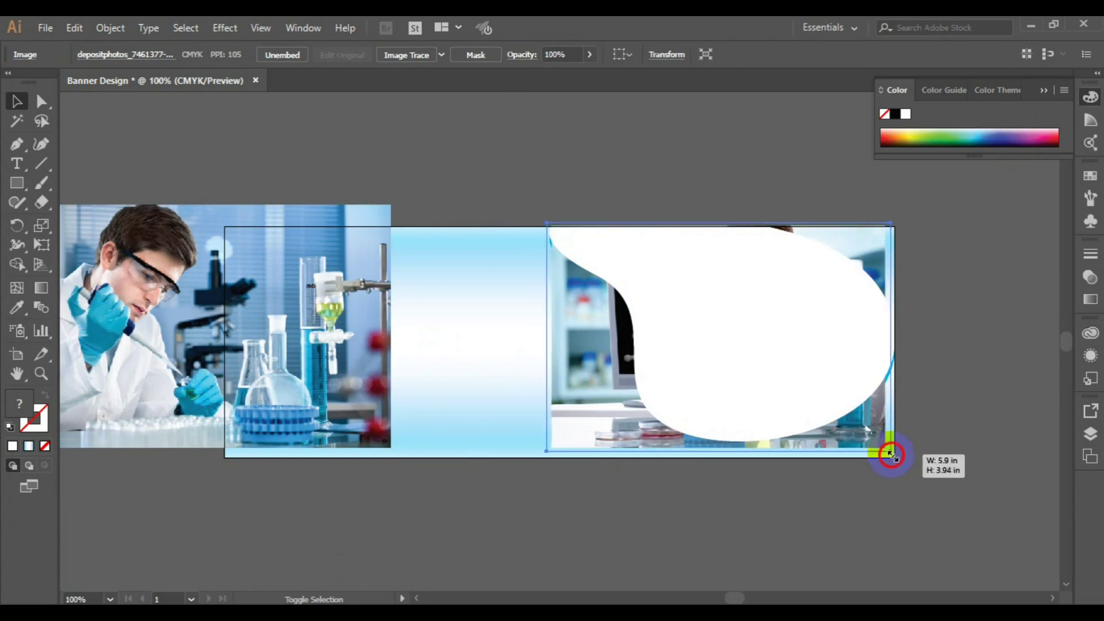
drag(895, 459, 894, 458)
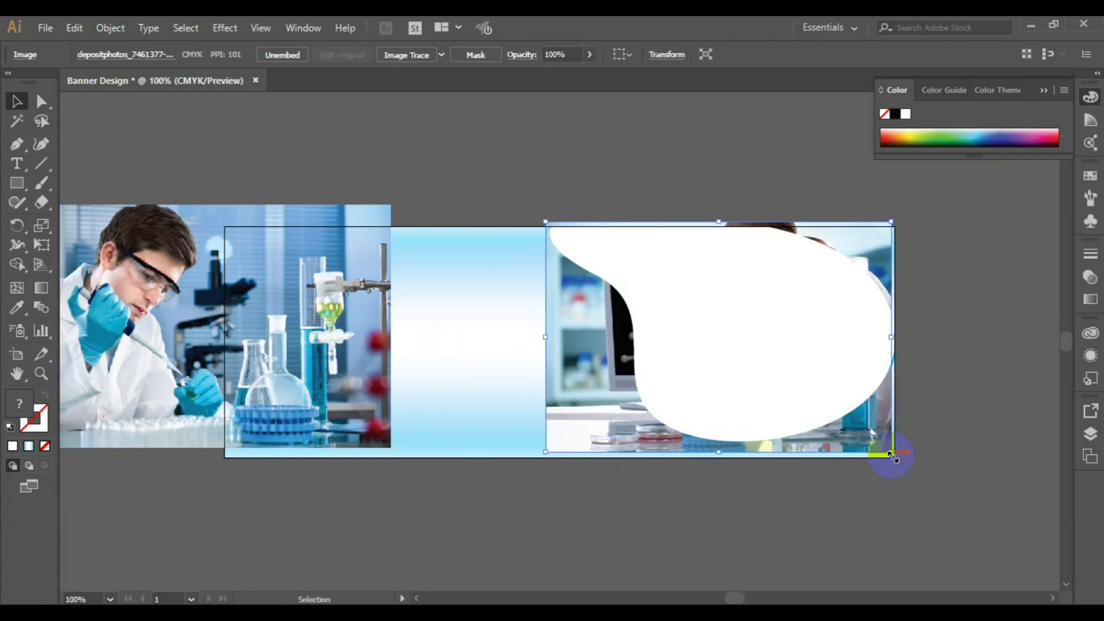
key(Right)
key(Right)
key(Right)
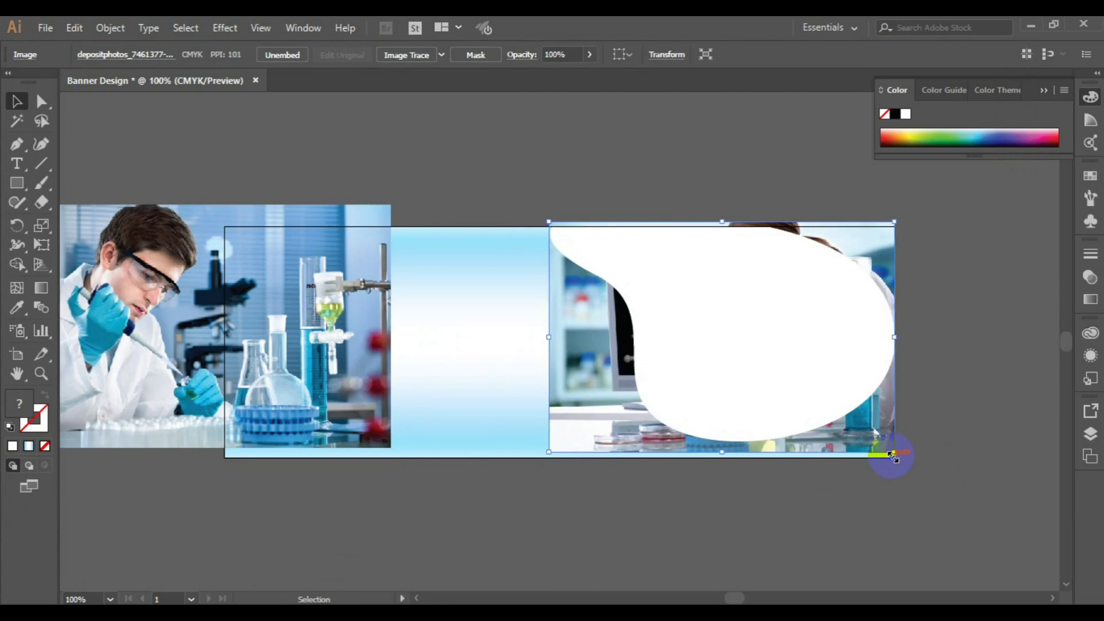
Step: Select the woman's photo together with the white wave shape
drag(724, 221, 722, 227)
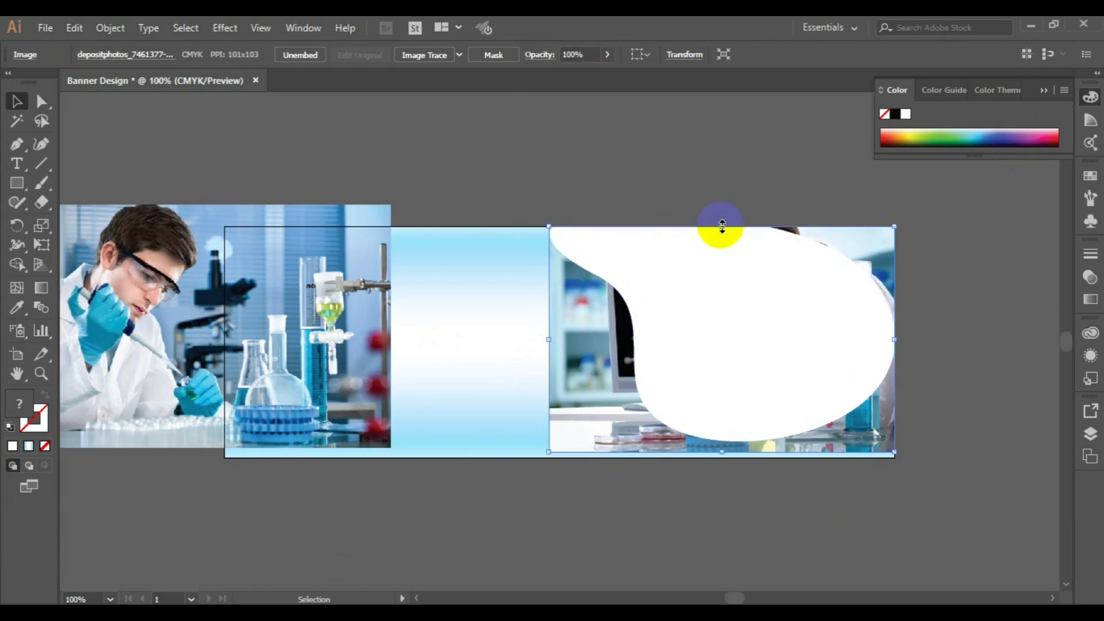
key(shift)
shift+click(847, 328)
Step: Clip the woman's photo inside the wave shape and delete the leftover photo beside the banner
right_click(847, 327)
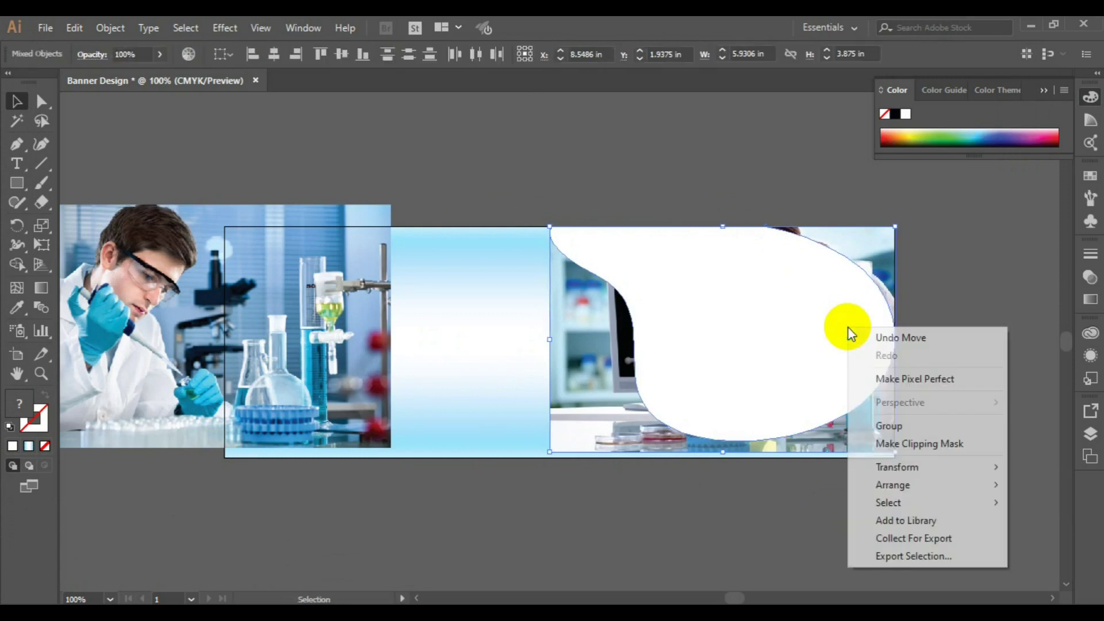
click(920, 443)
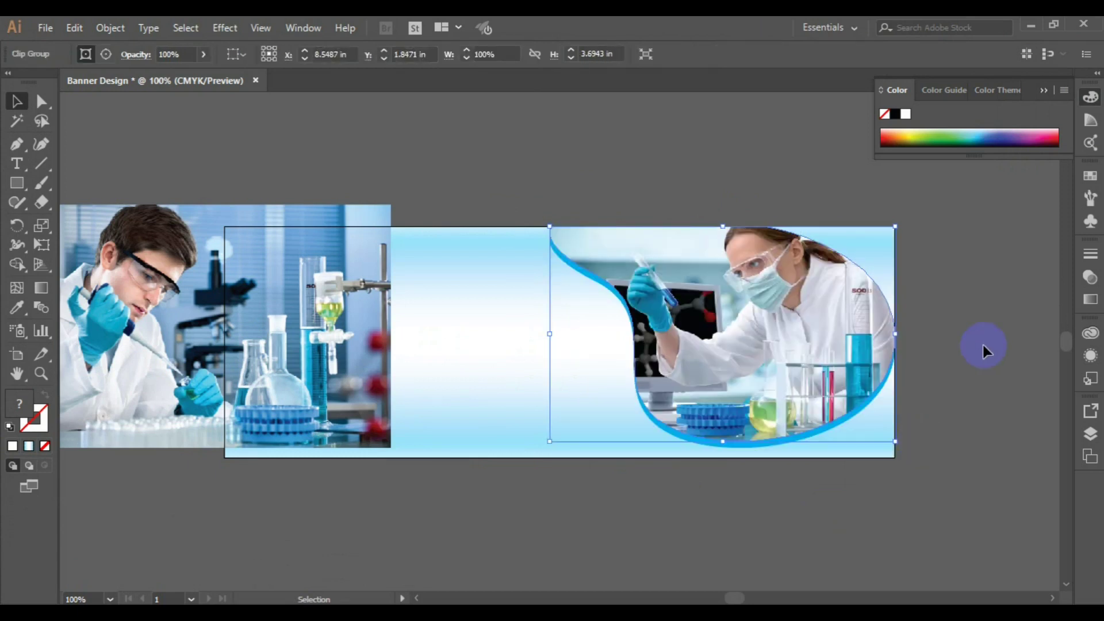
click(981, 344)
click(244, 334)
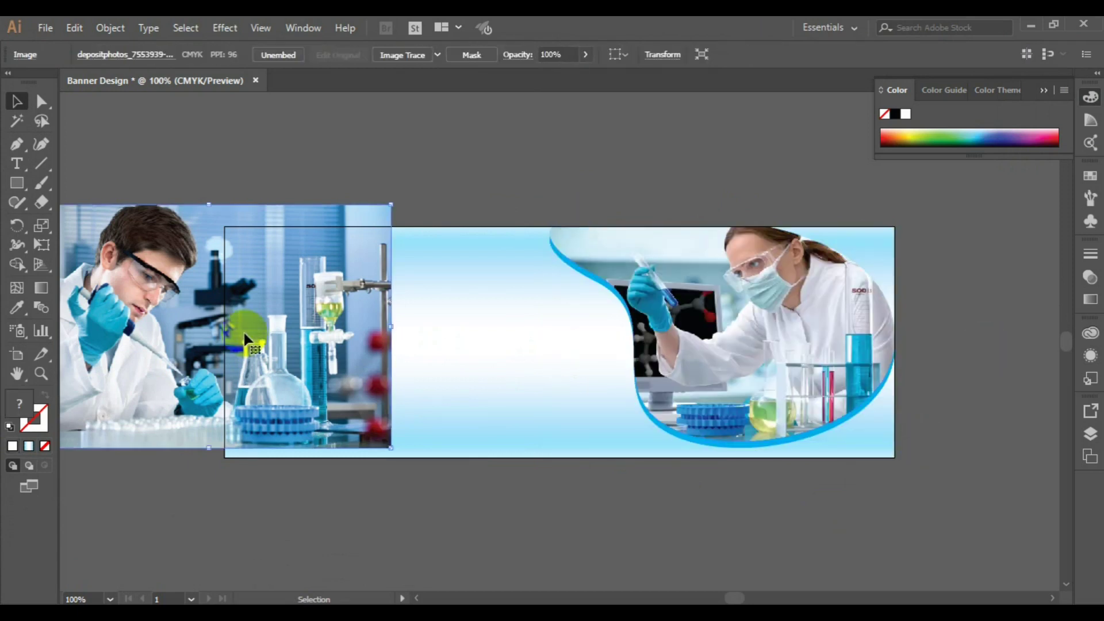
key(Delete)
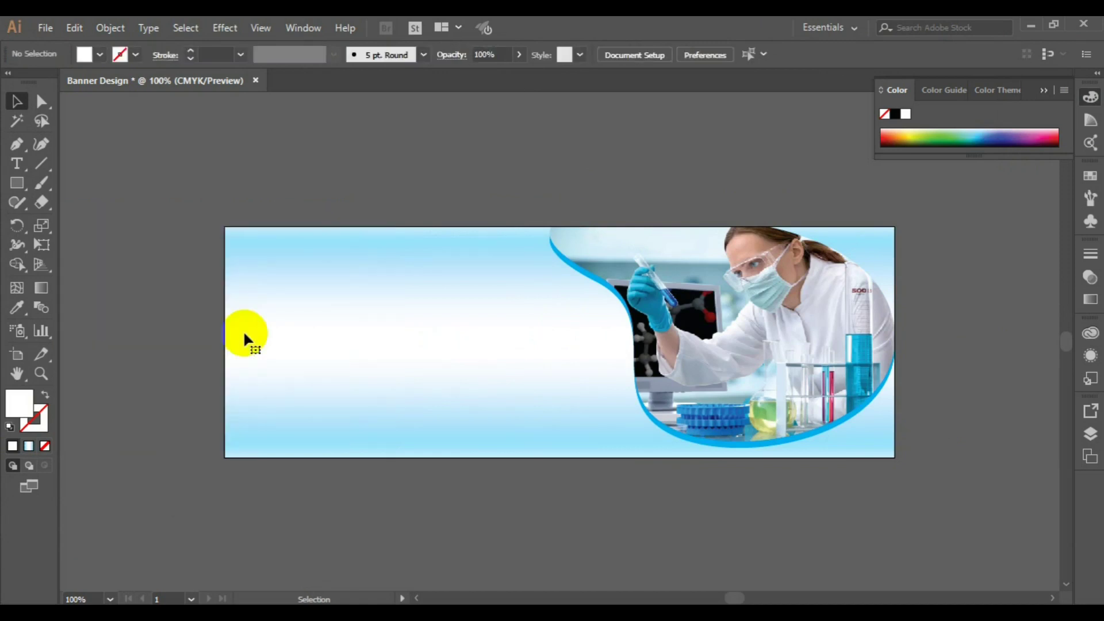
Step: Save the file and start a text line on the banner's left side
key(ctrl+s)
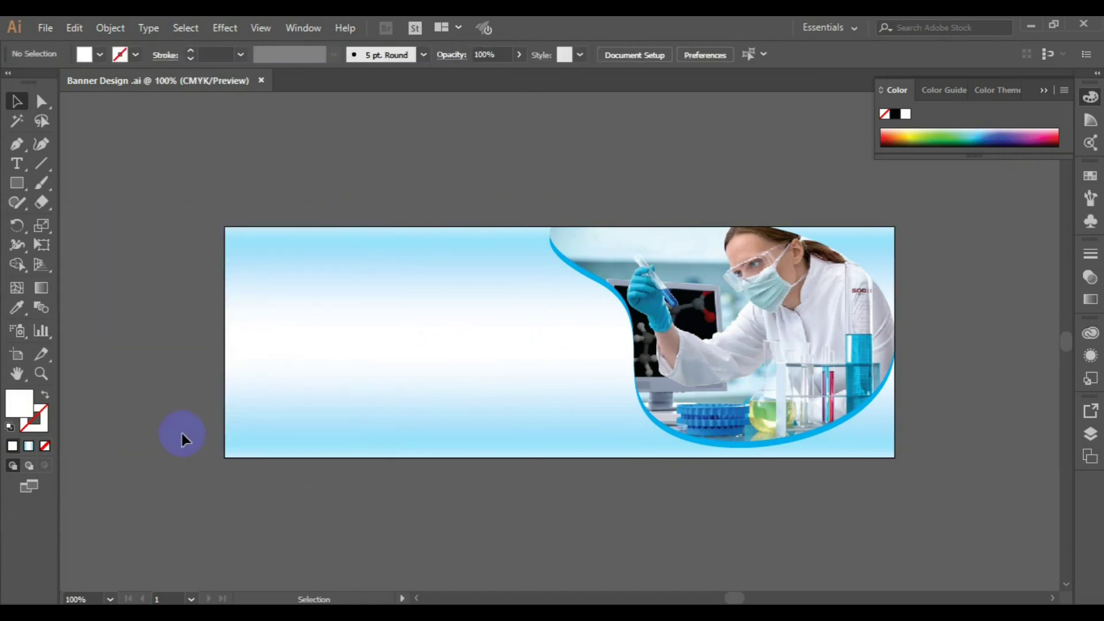
click(17, 165)
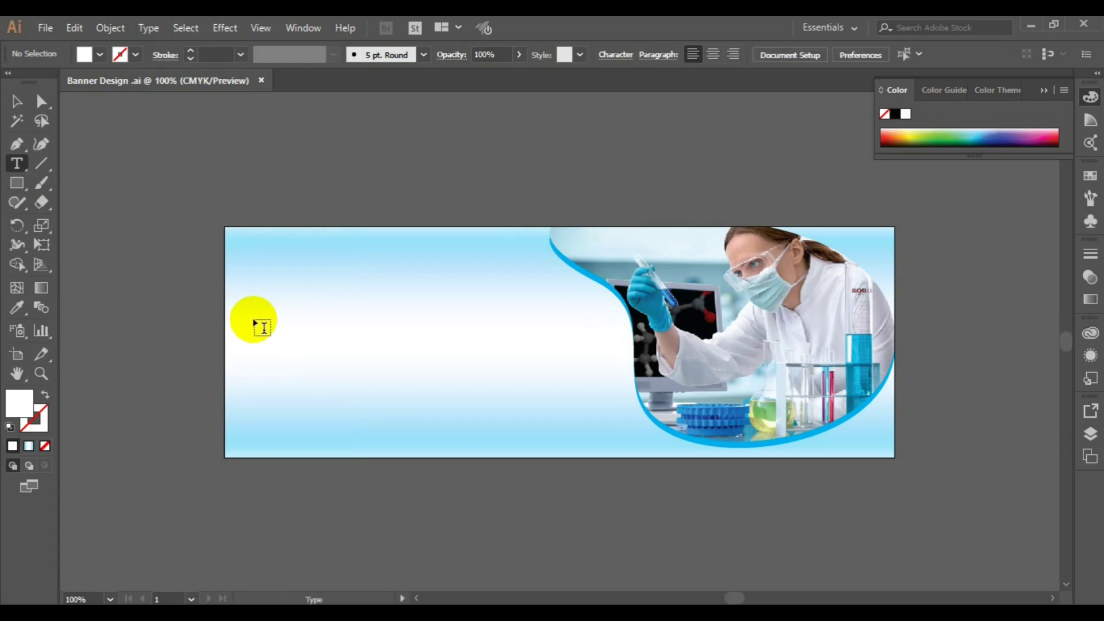
click(251, 315)
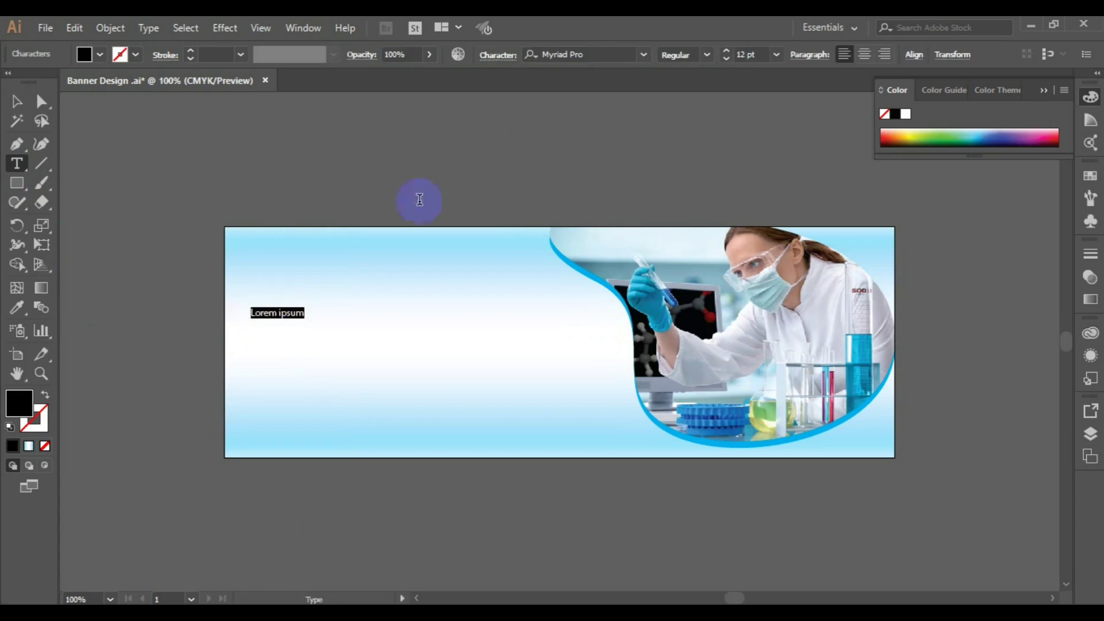
Step: Set the text to Raleway Bold at 60 pt
click(643, 57)
text(ra)
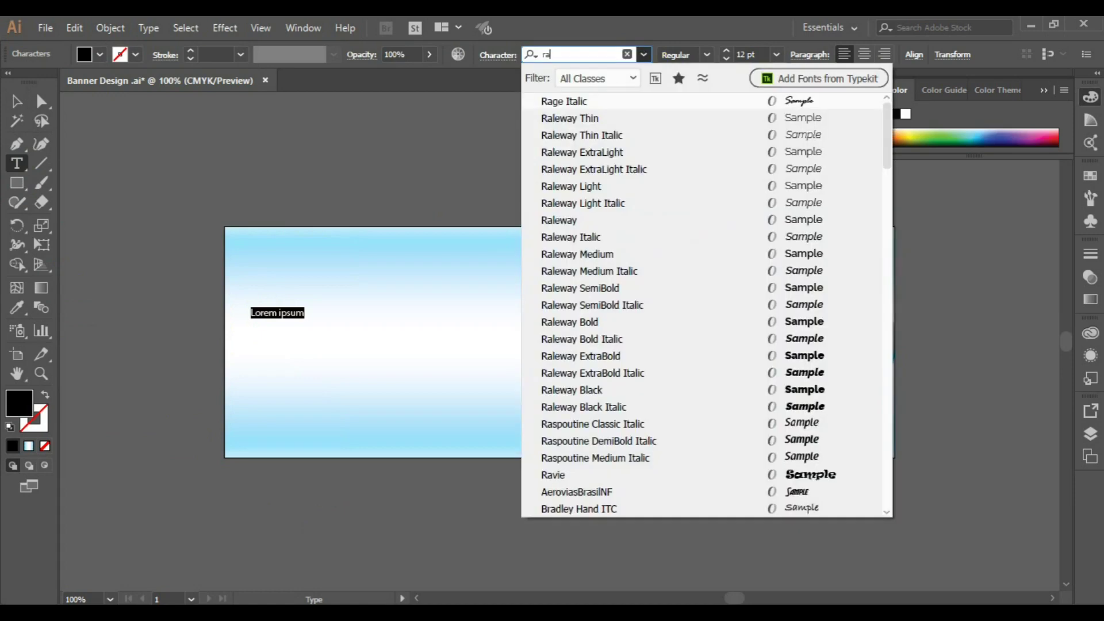
click(602, 322)
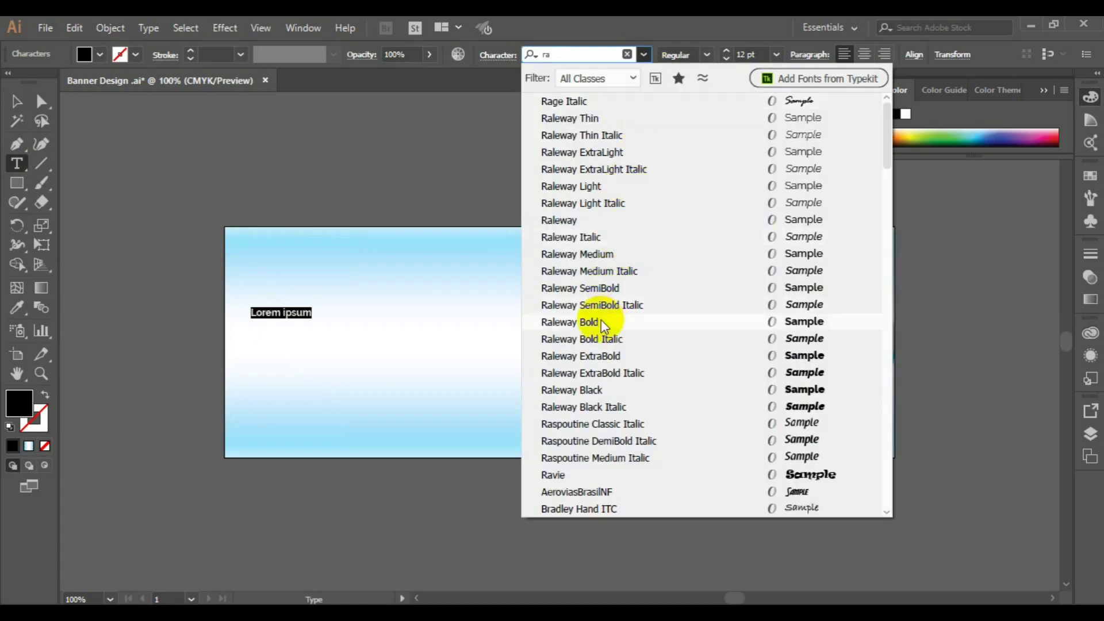
click(777, 55)
click(798, 322)
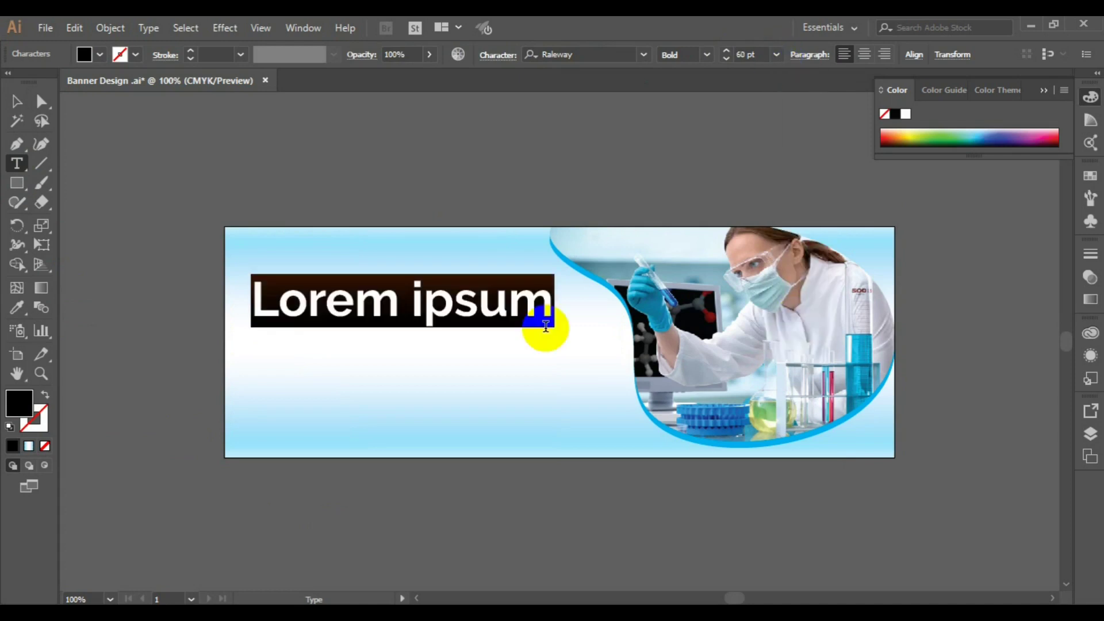
Step: Type the headline 'We / Care About / Your Health' on three lines and select it all
text(We)
key(Return)
text(C)
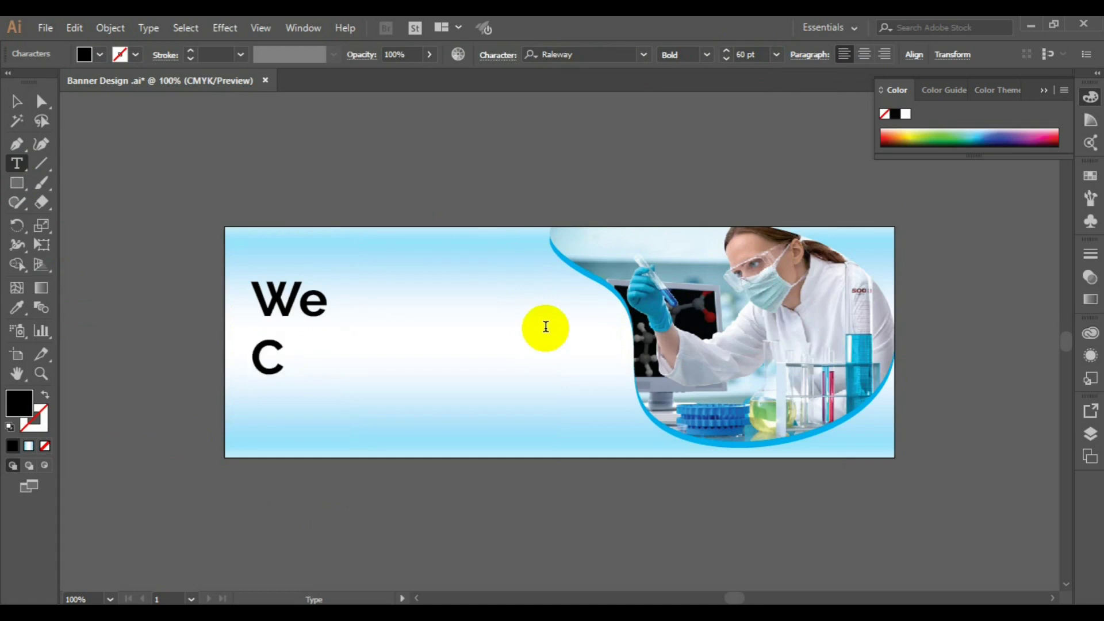
text(are )
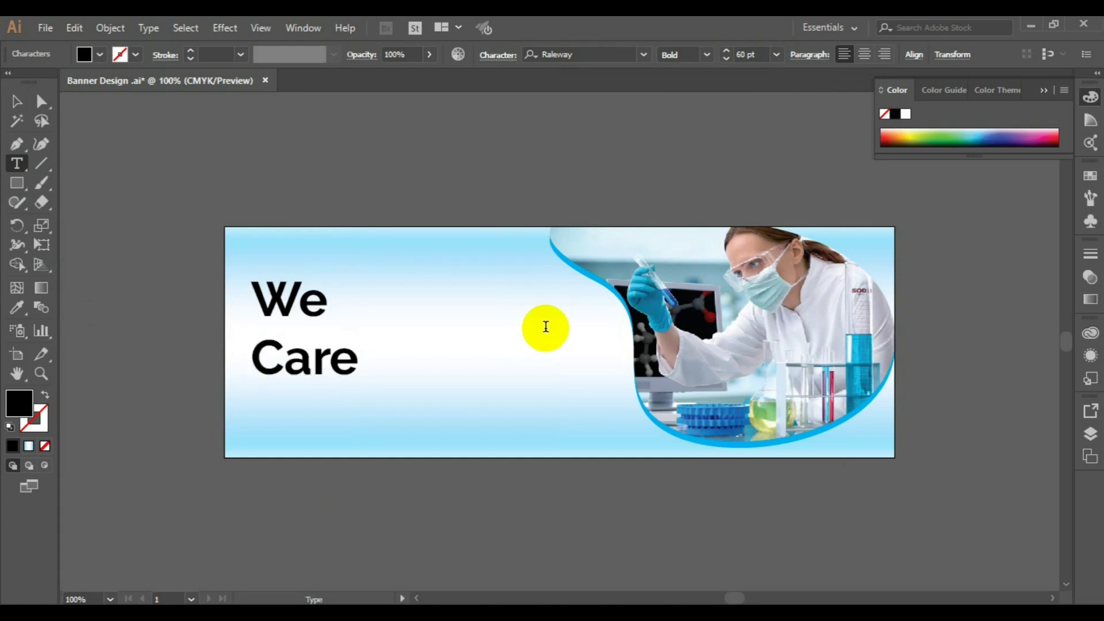
text(About)
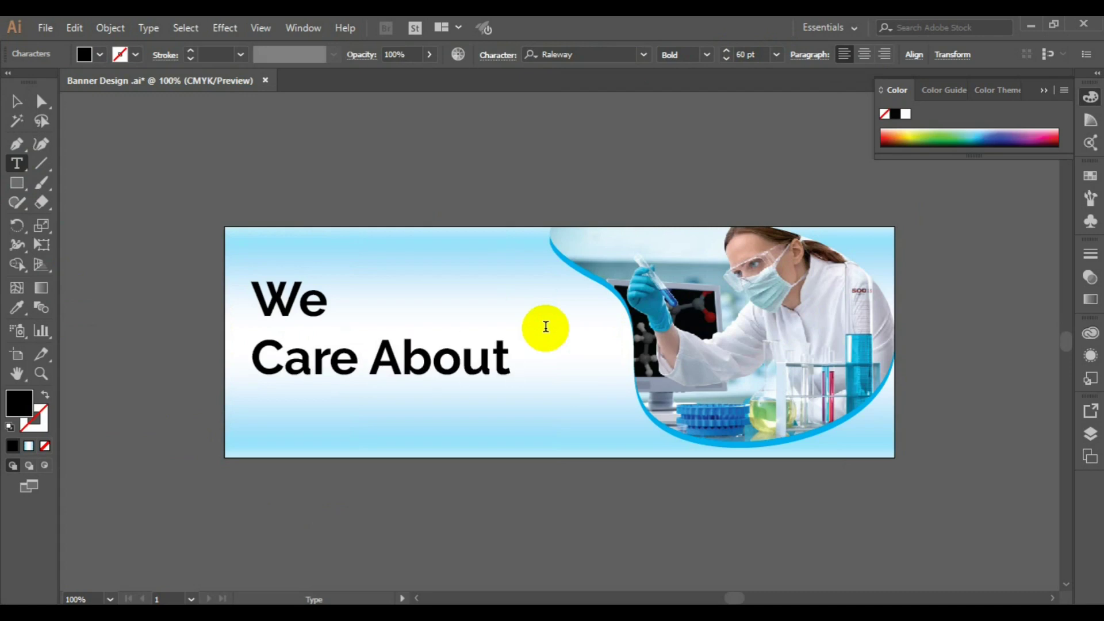
key(Return)
text(Y)
text(ou)
key(BackSpace)
text(r)
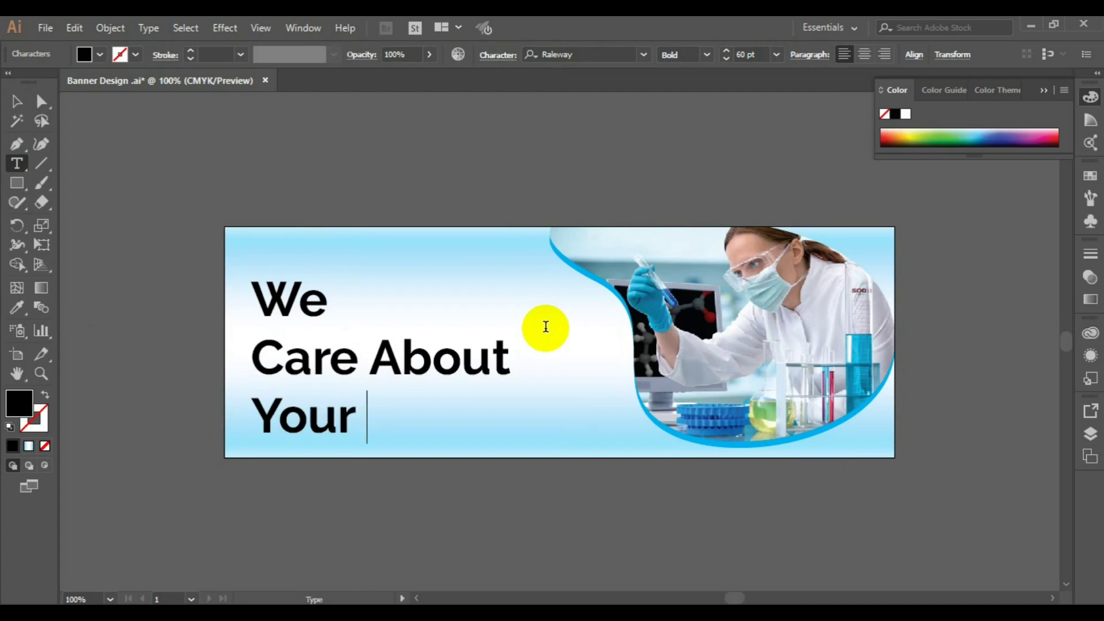
text( Hea)
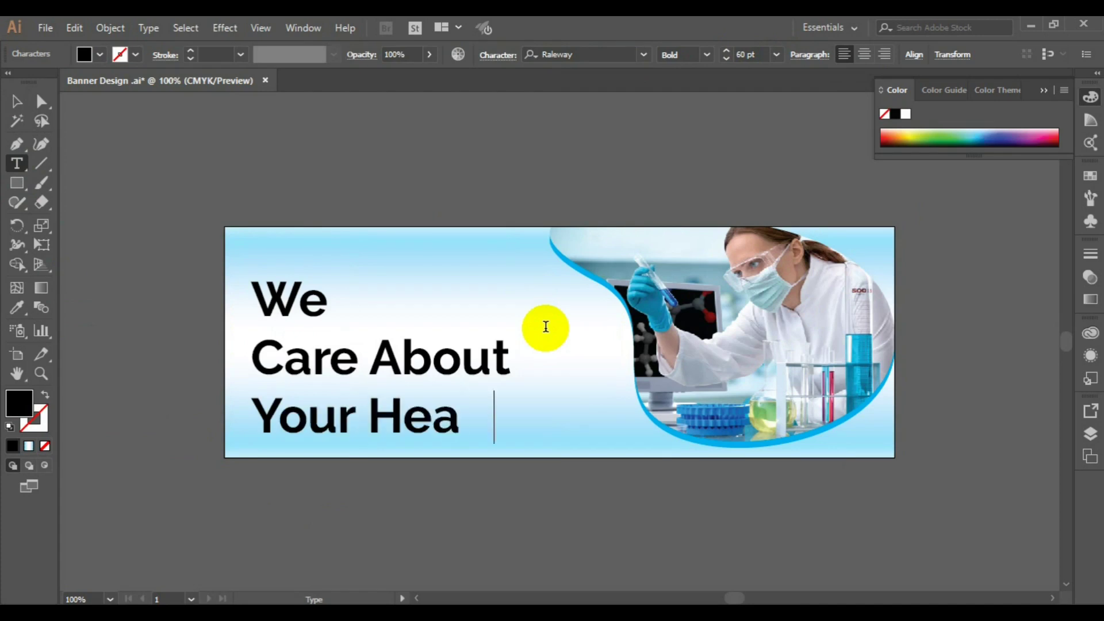
text(lth)
key(ctrl+a)
click(546, 327)
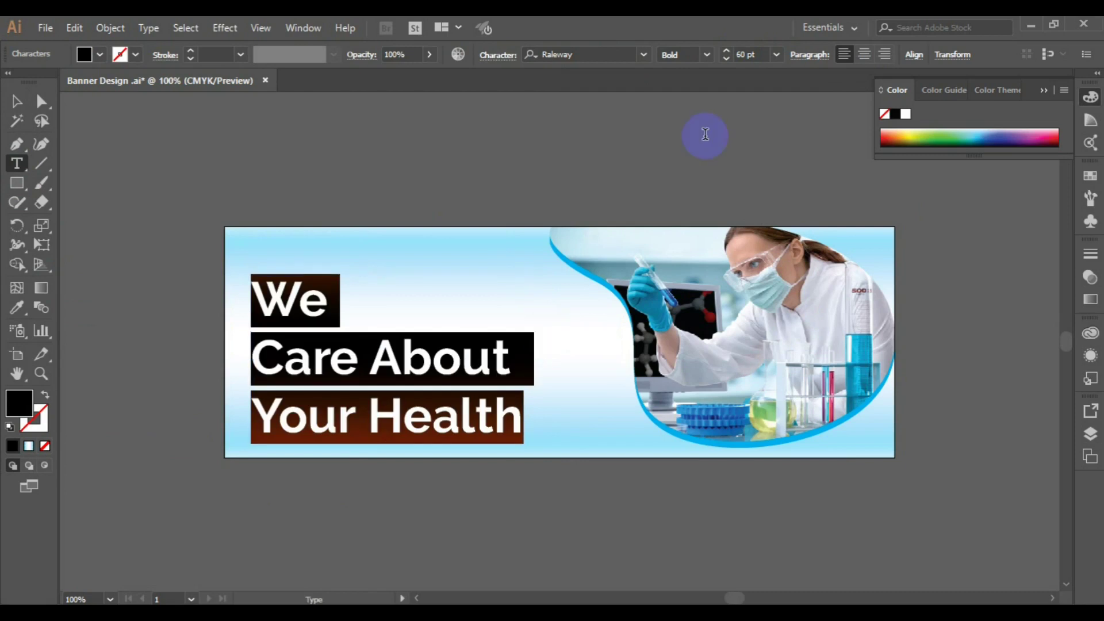
Step: Shrink the headline to 48 pt and move it slightly up and left
click(775, 54)
click(798, 306)
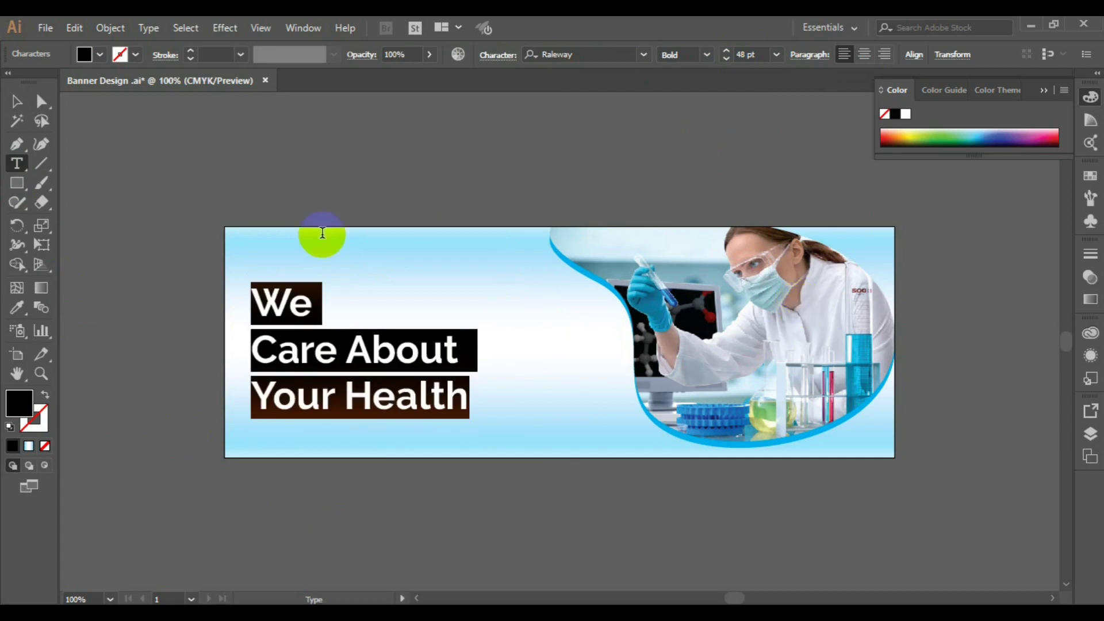
click(21, 110)
click(357, 353)
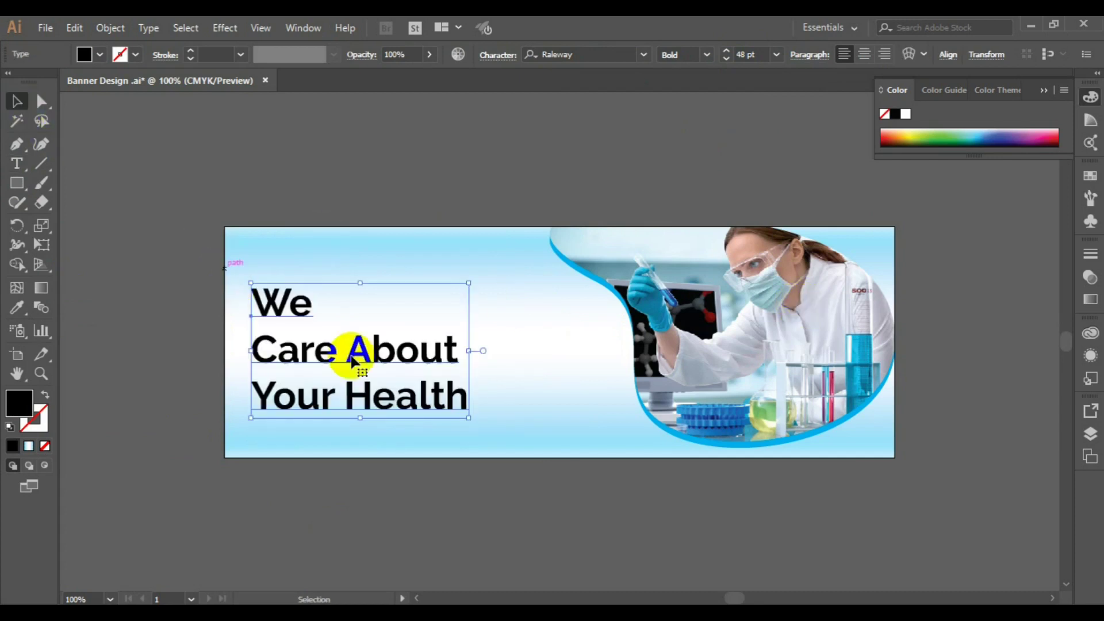
drag(356, 353, 350, 349)
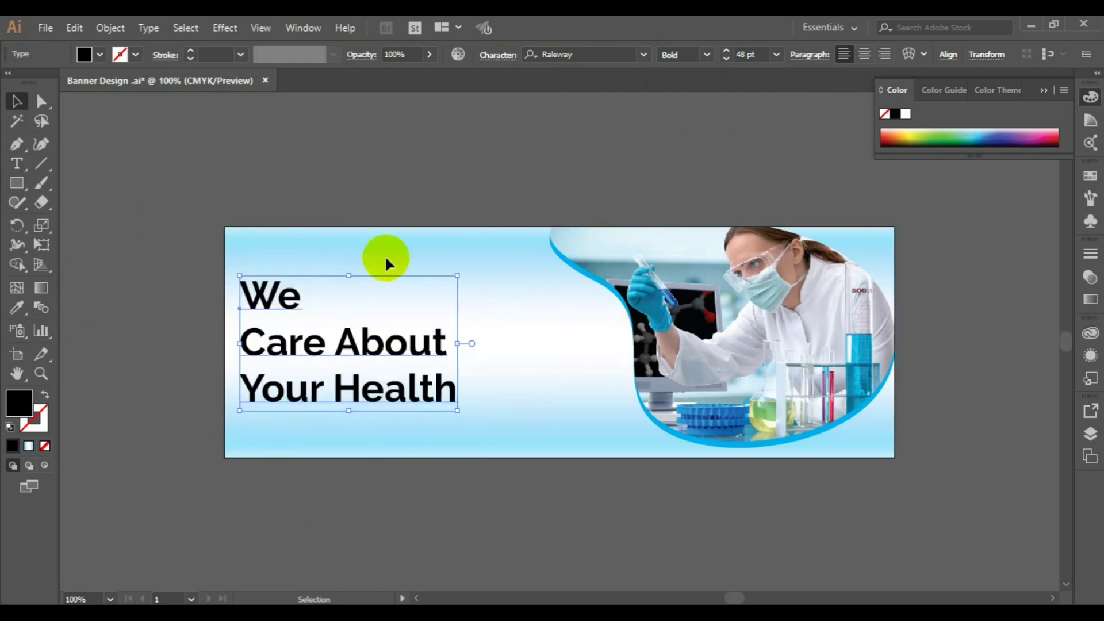
key(shift)
Step: Make the word 'Health' Raleway ExtraBold, then reselect the whole headline block
click(16, 164)
click(334, 390)
key(shift+Right)
key(shift+Right)
key(shift+Right)
key(shift+Right)
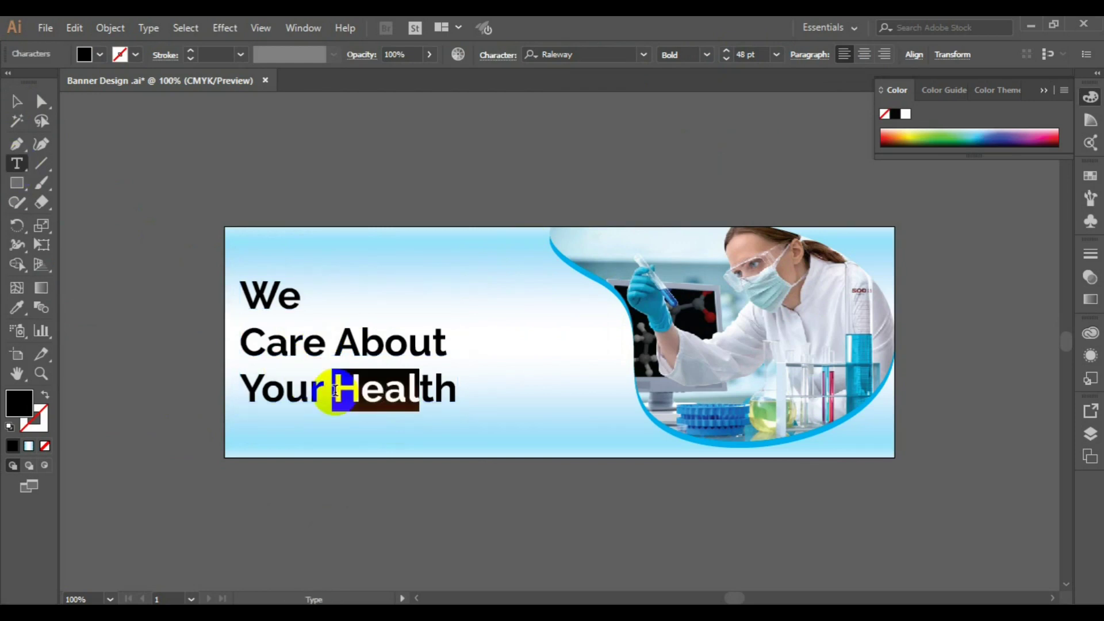
key(shift+Right)
key(shift+Right)
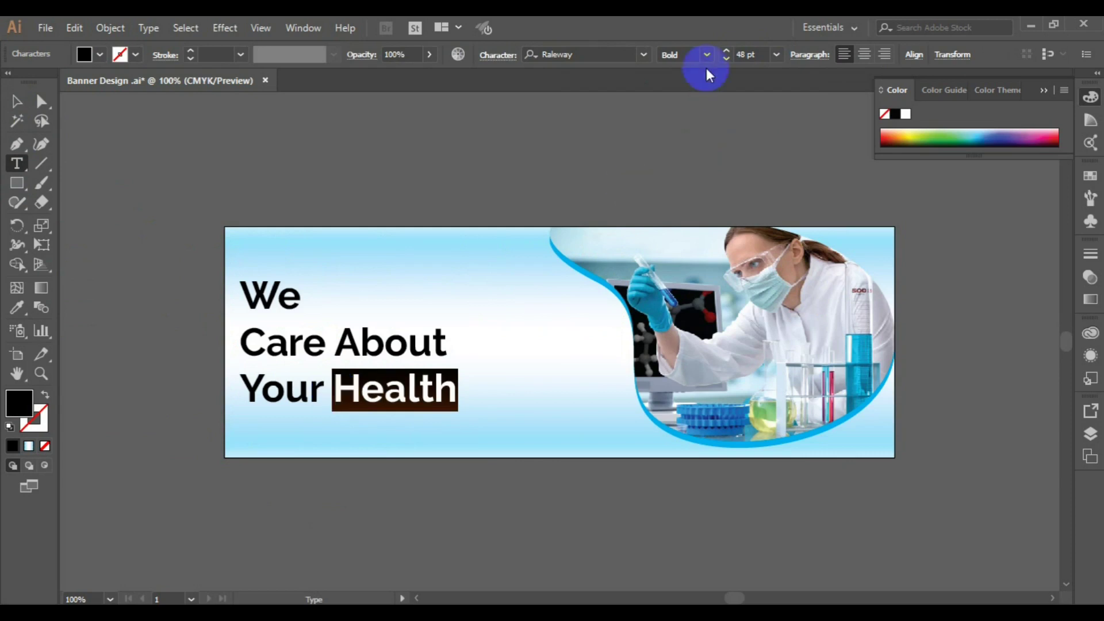
click(707, 56)
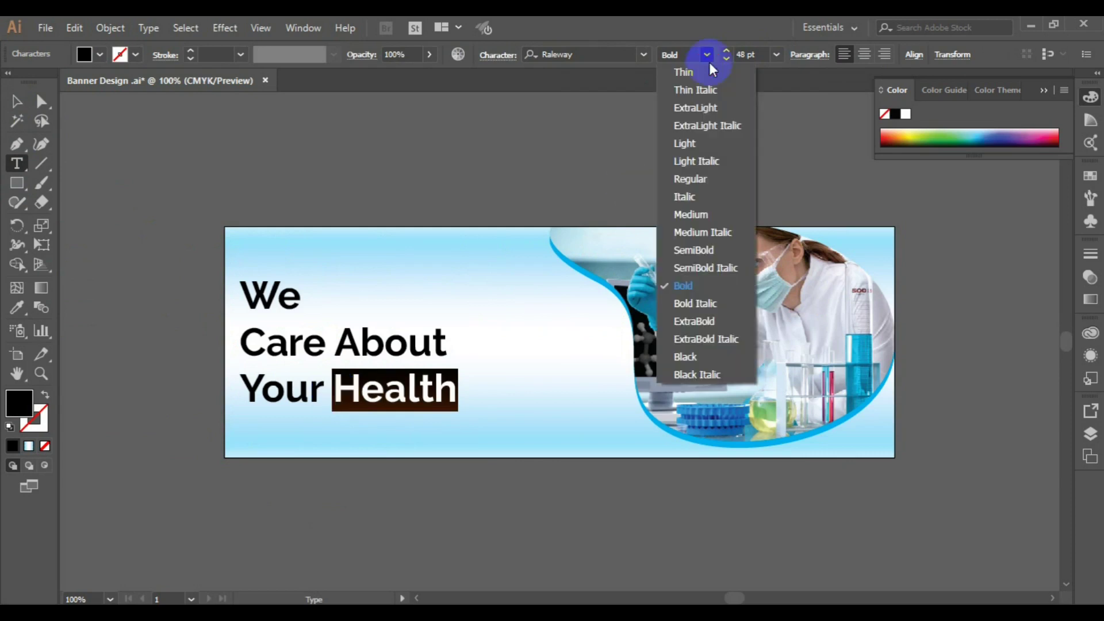
click(701, 328)
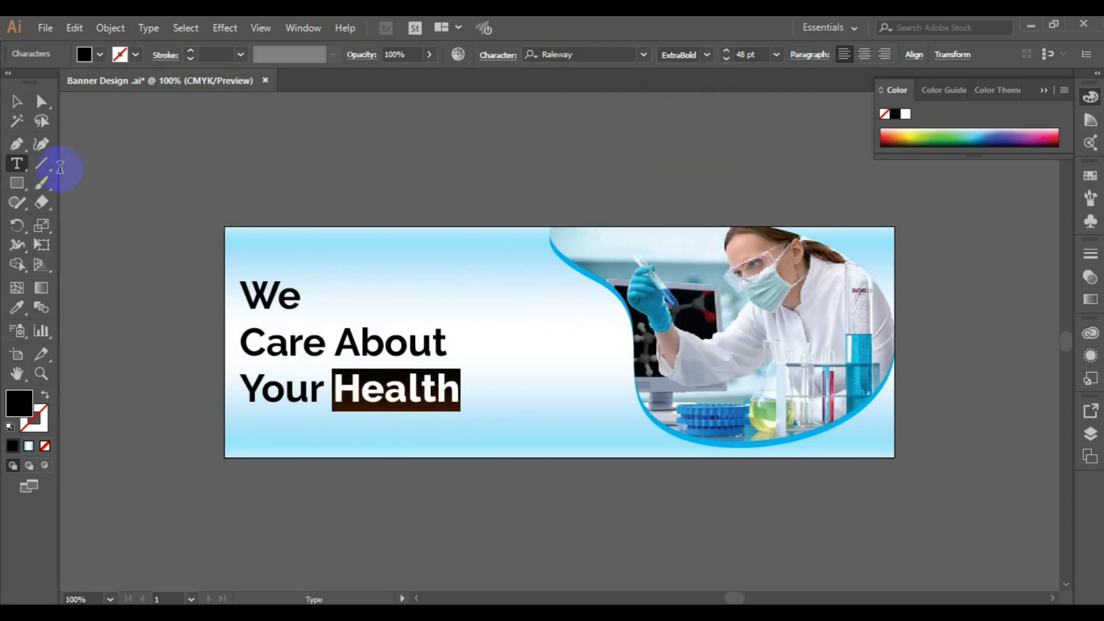
click(16, 109)
click(332, 388)
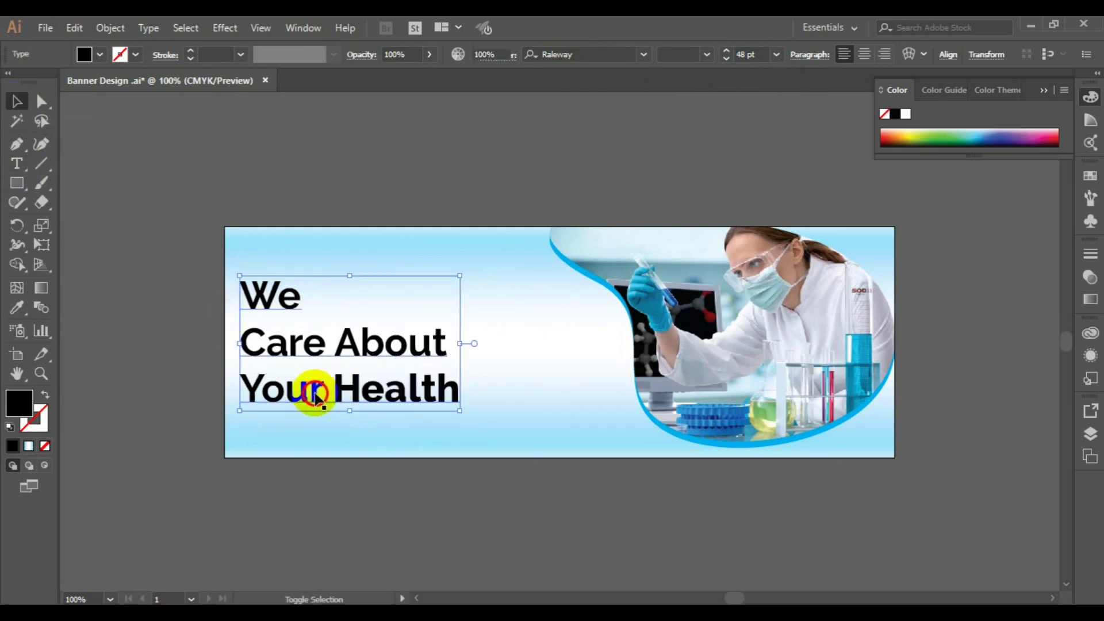
Step: Duplicate the headline with a slight offset to the right
shift+click(318, 396)
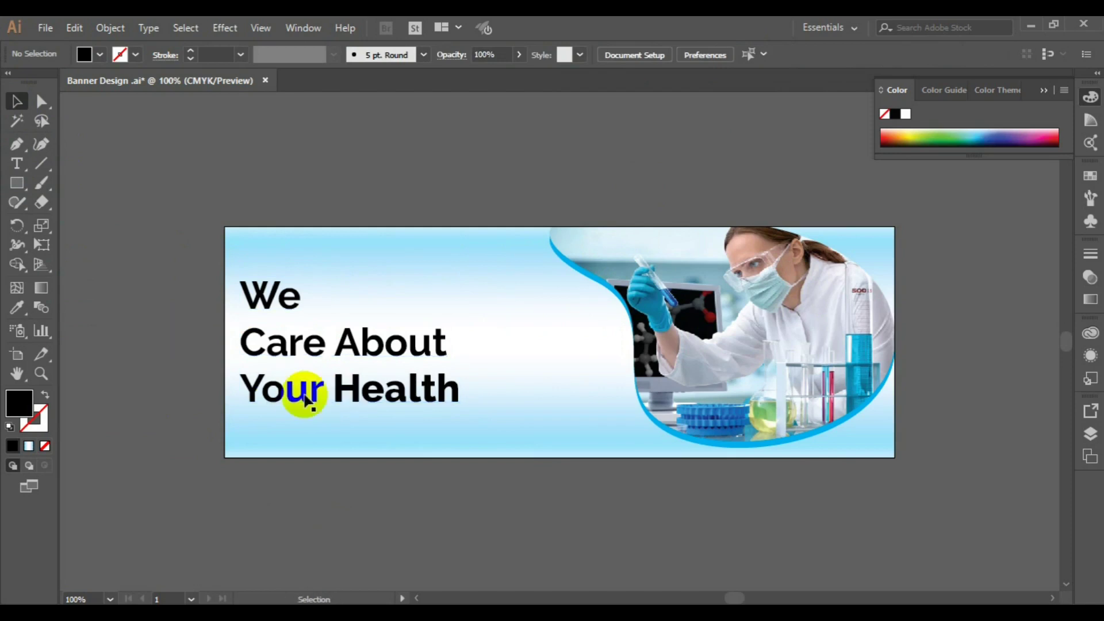
click(303, 401)
drag(303, 401, 308, 401)
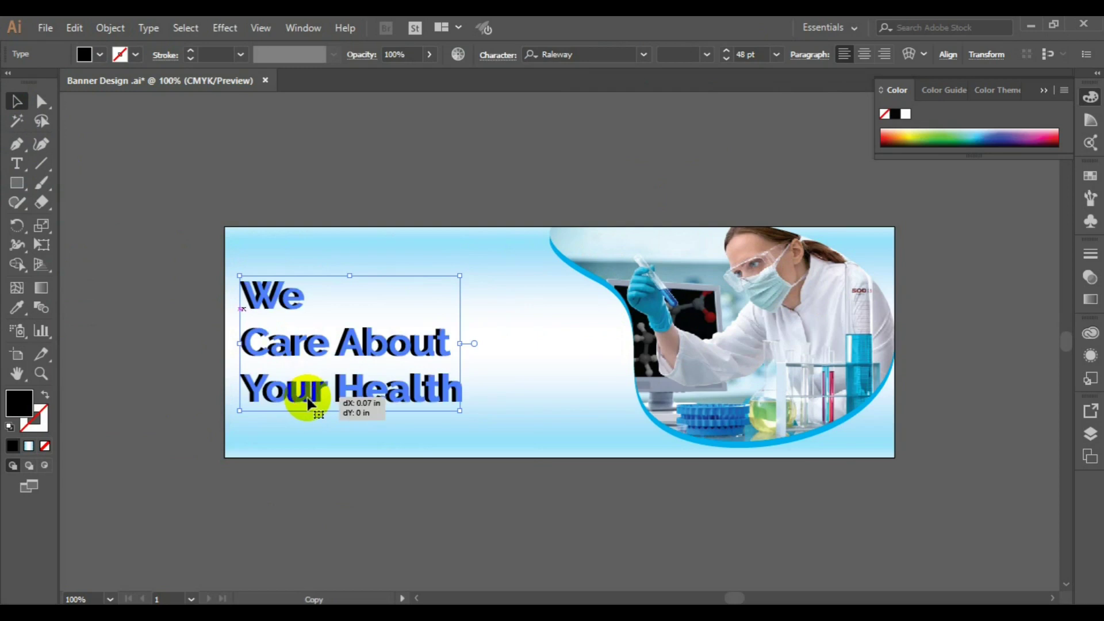
drag(309, 400, 313, 400)
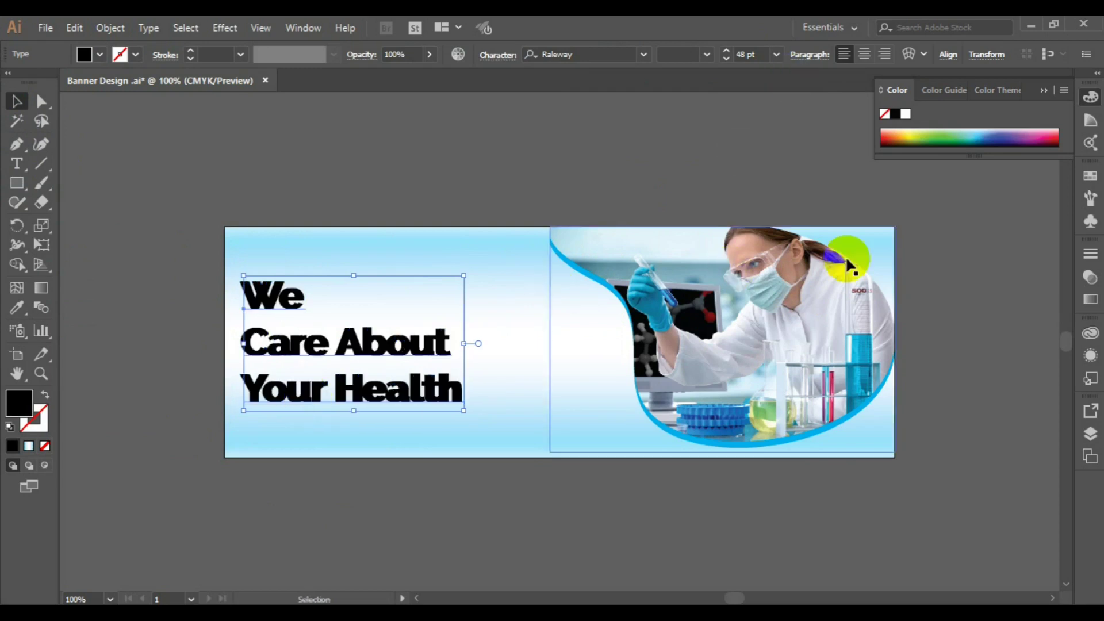
Step: Try light blue, white and yellow fills on the headline copy, then return it to black
click(976, 134)
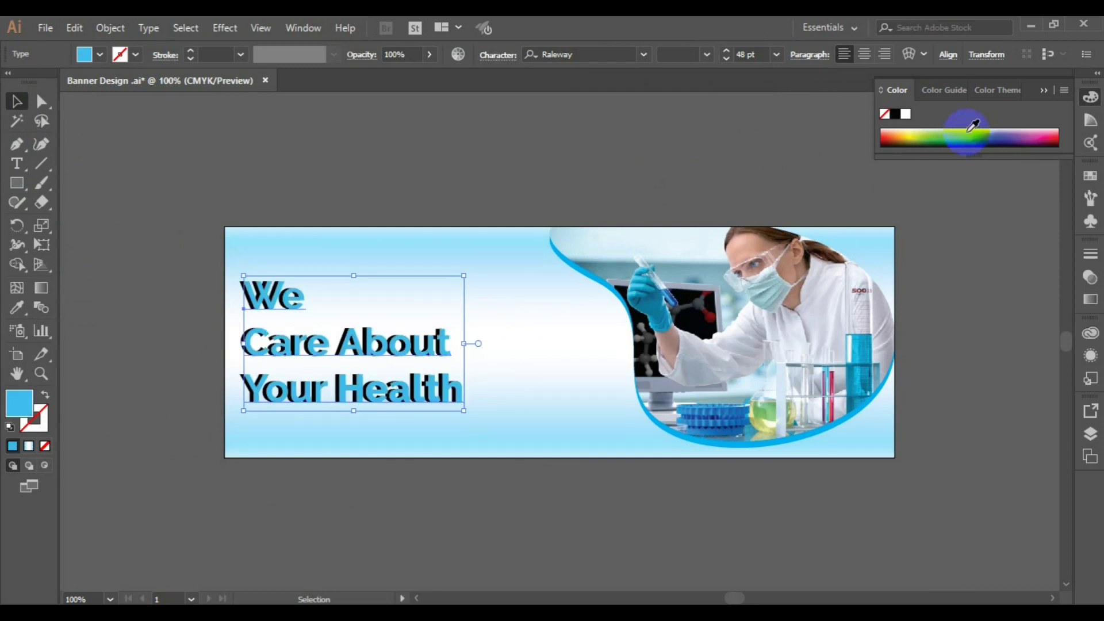
click(99, 54)
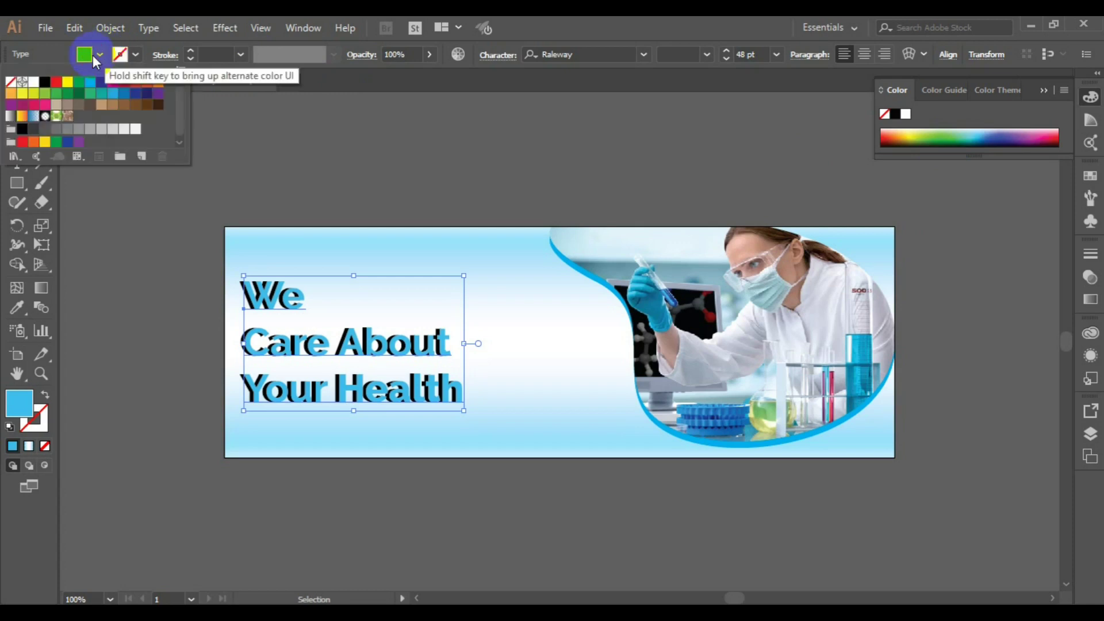
click(33, 84)
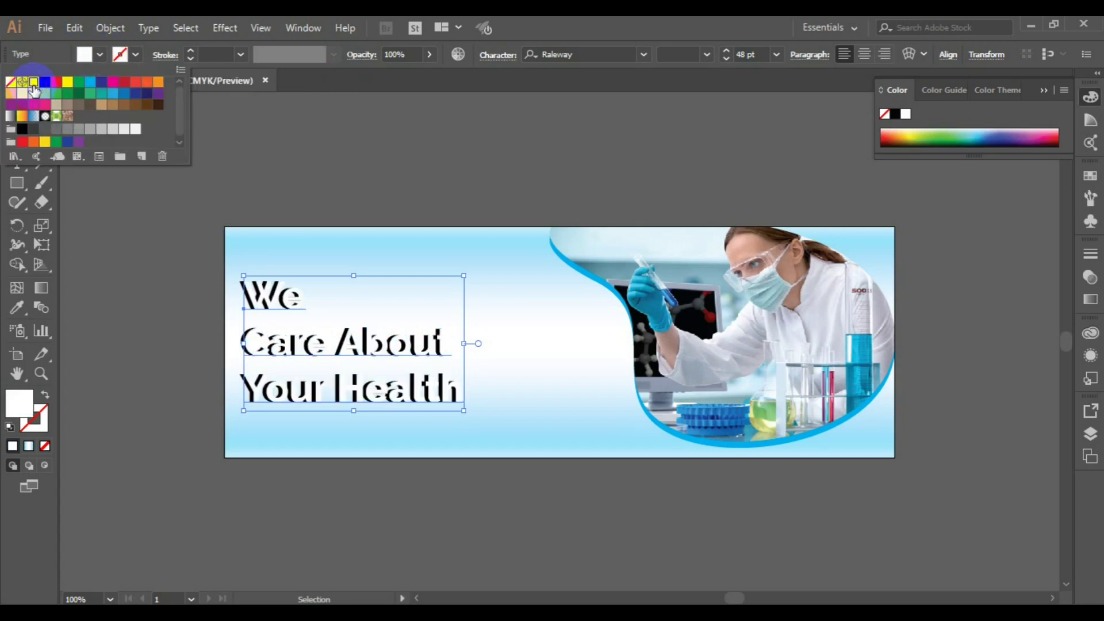
click(66, 84)
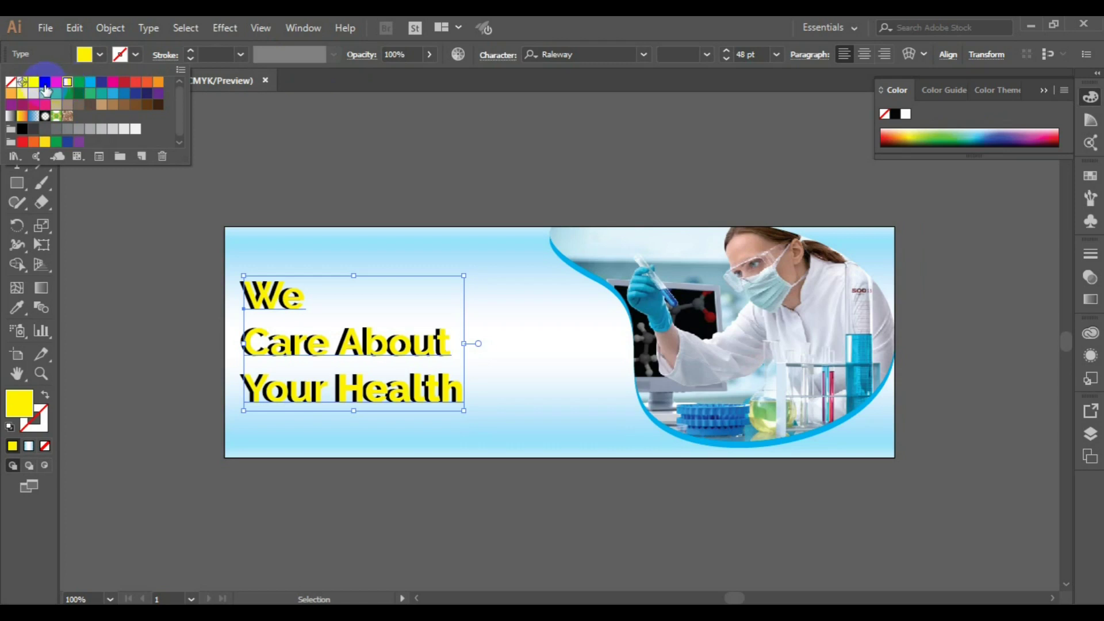
click(21, 129)
click(213, 347)
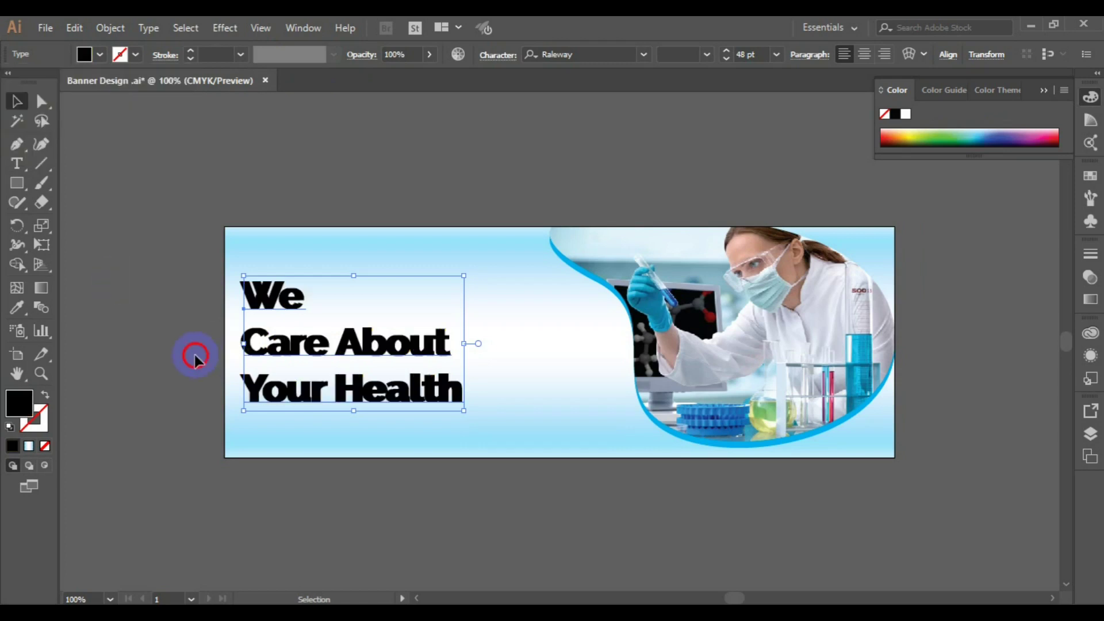
click(232, 352)
click(245, 351)
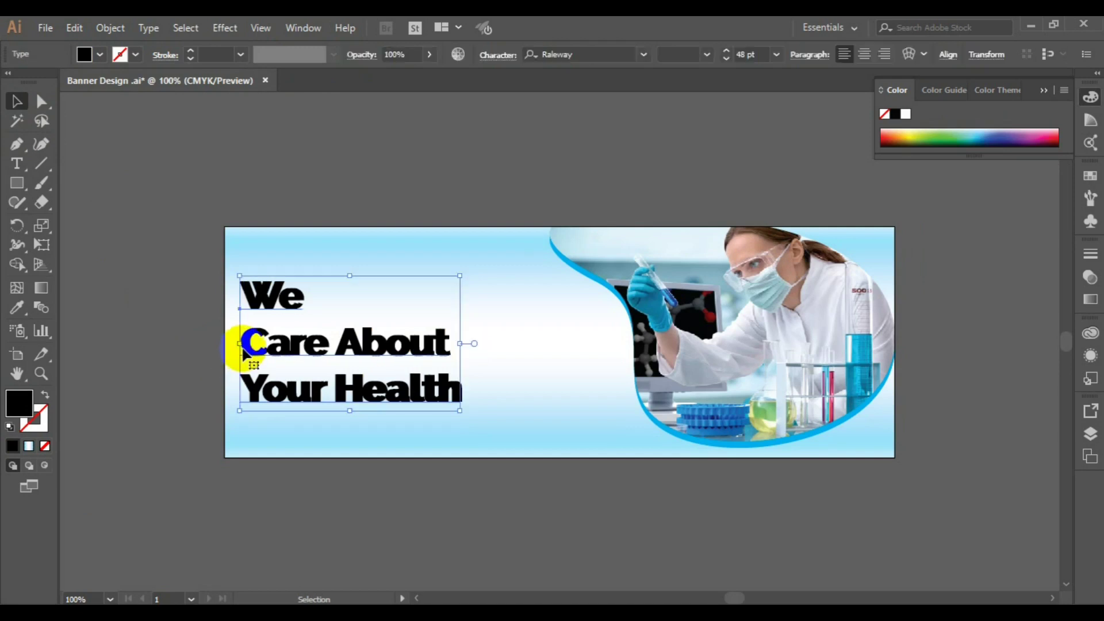
click(100, 55)
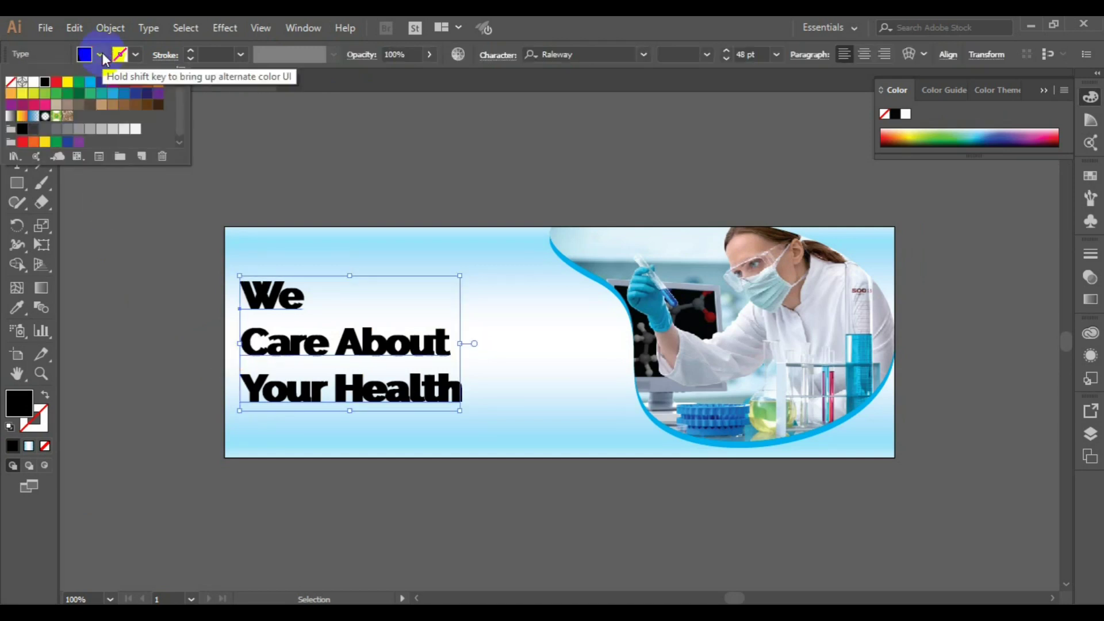
click(16, 311)
Step: Eyedropper the banner's blue onto the shadow copy, then reselect the headline group
click(16, 308)
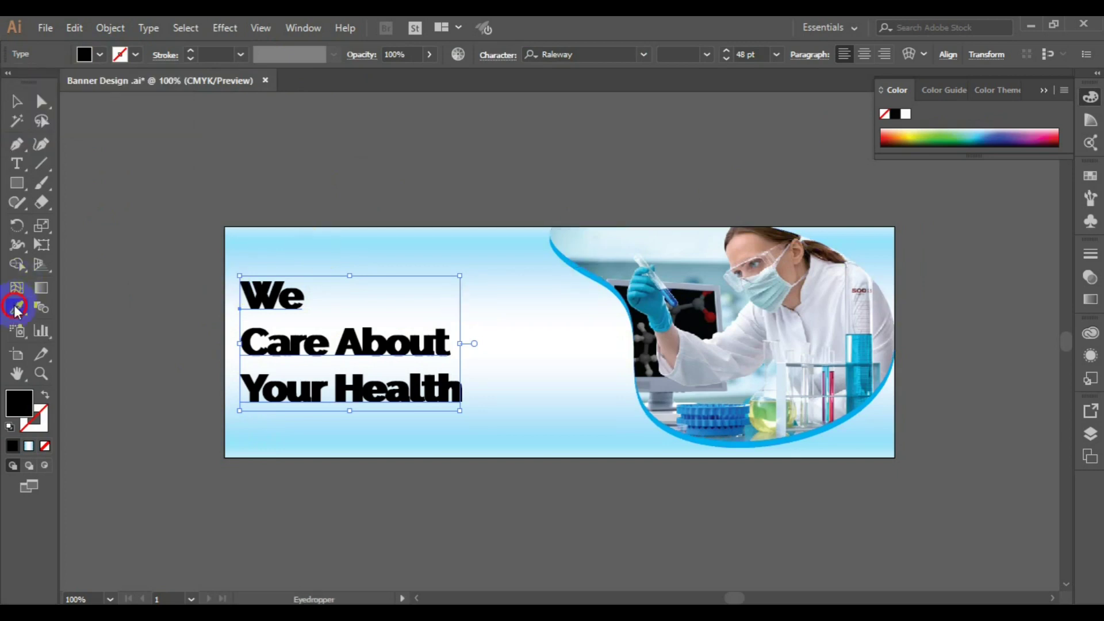
click(601, 283)
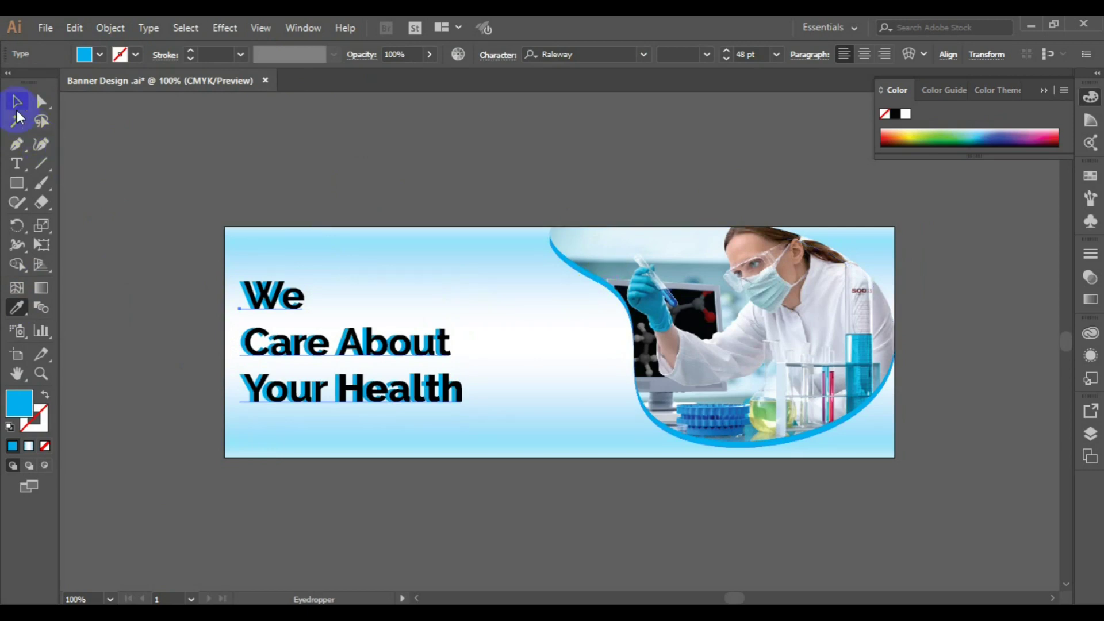
click(17, 109)
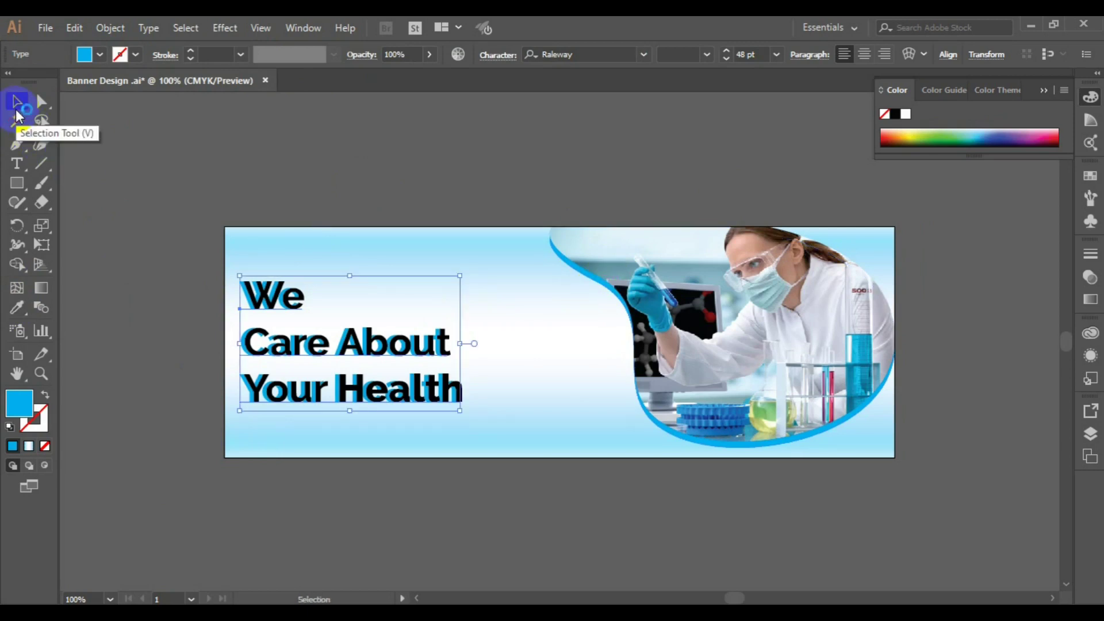
click(133, 246)
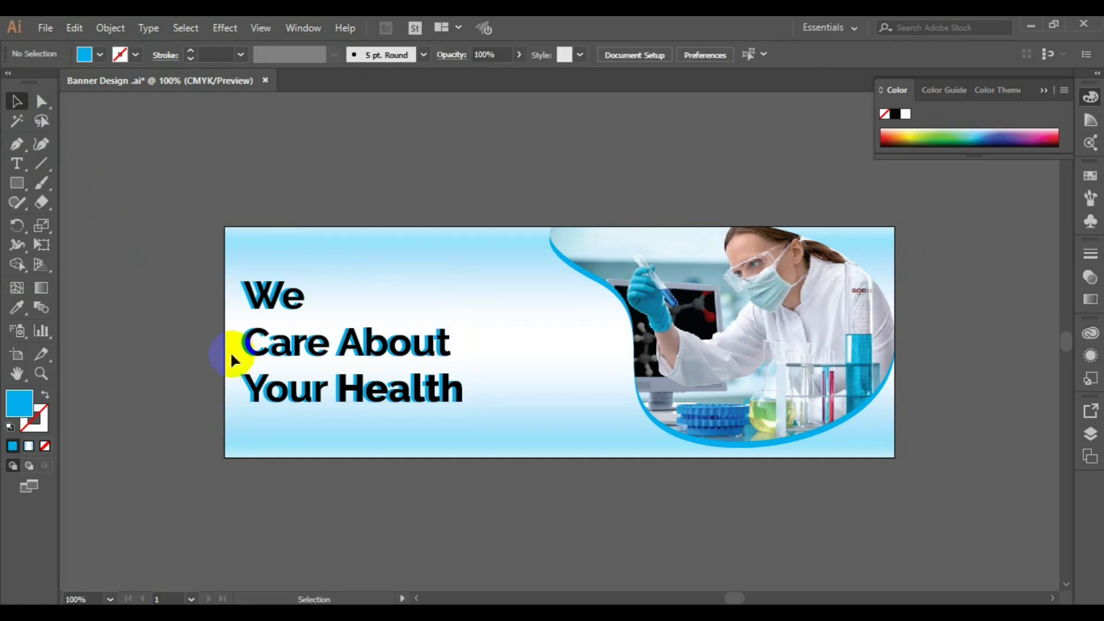
click(303, 396)
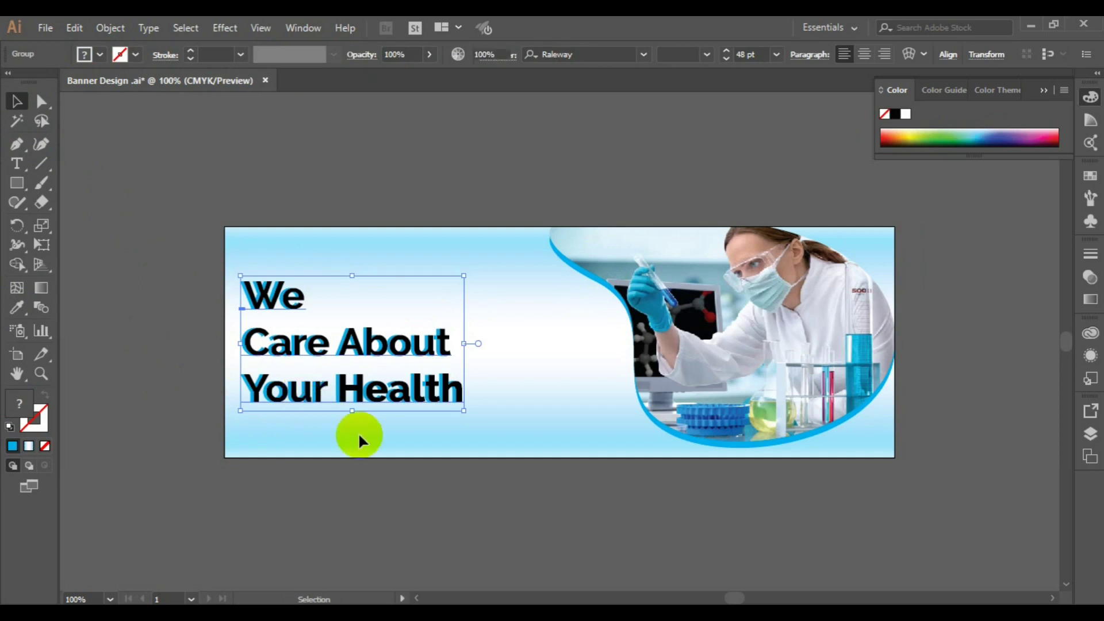
Step: Unlock all locked objects, including the background
click(357, 433)
click(182, 30)
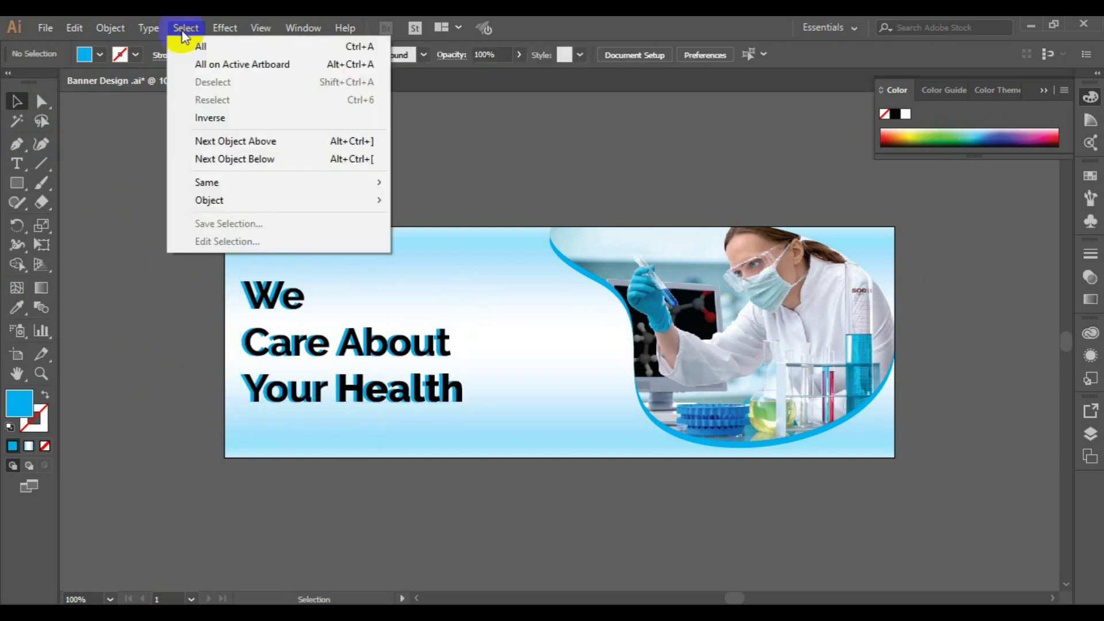
click(110, 27)
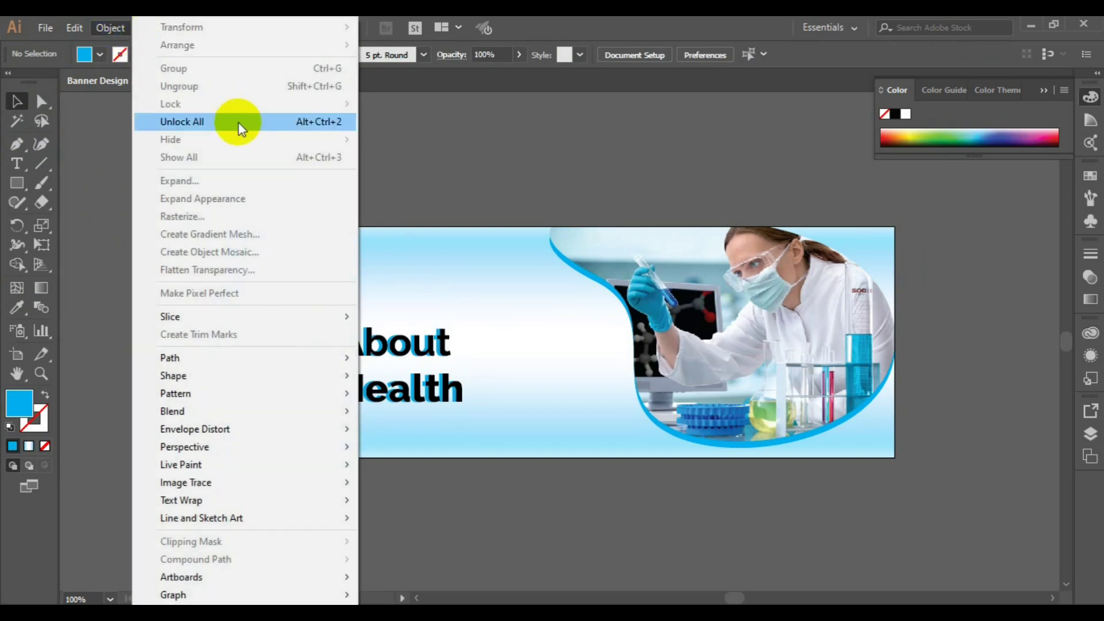
click(238, 121)
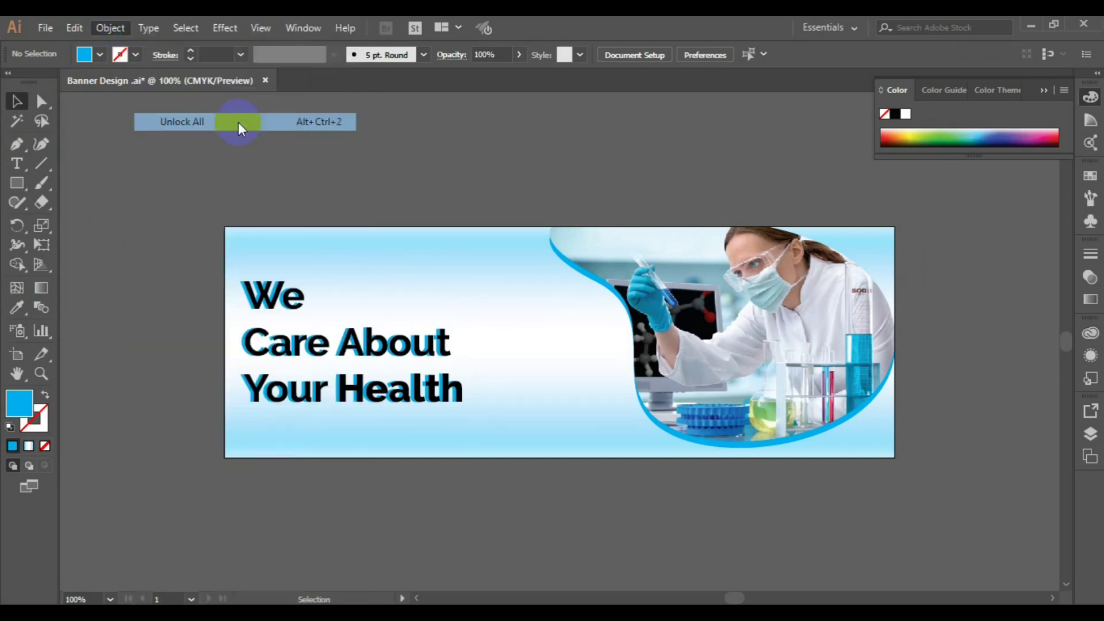
Step: Centre the headline vertically on the background, undoing a trial horizontal centring
shift+click(309, 350)
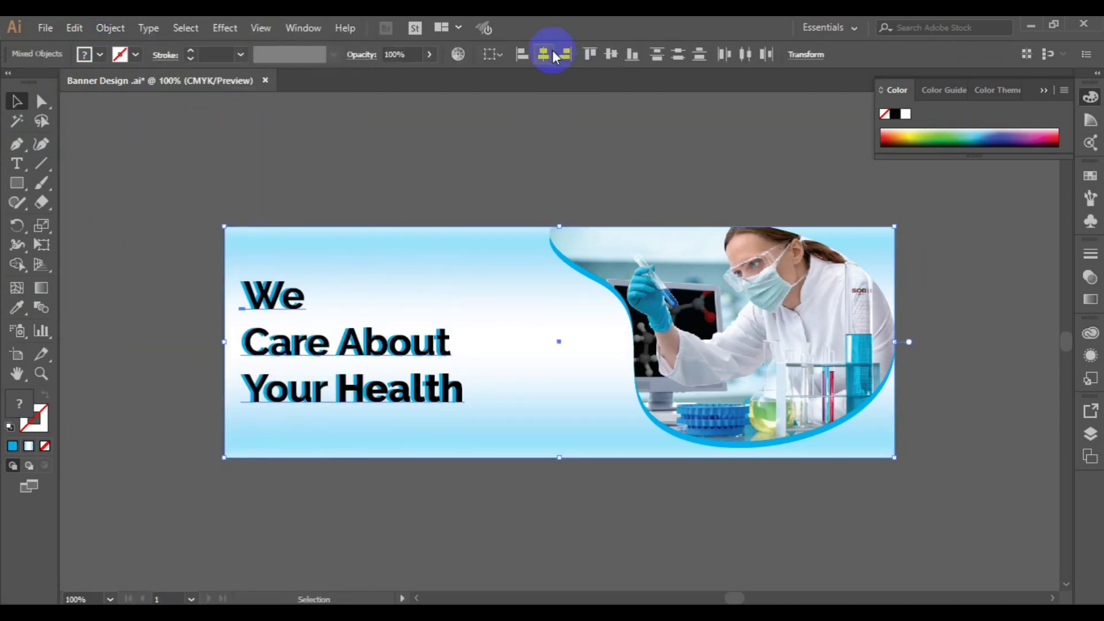
click(551, 53)
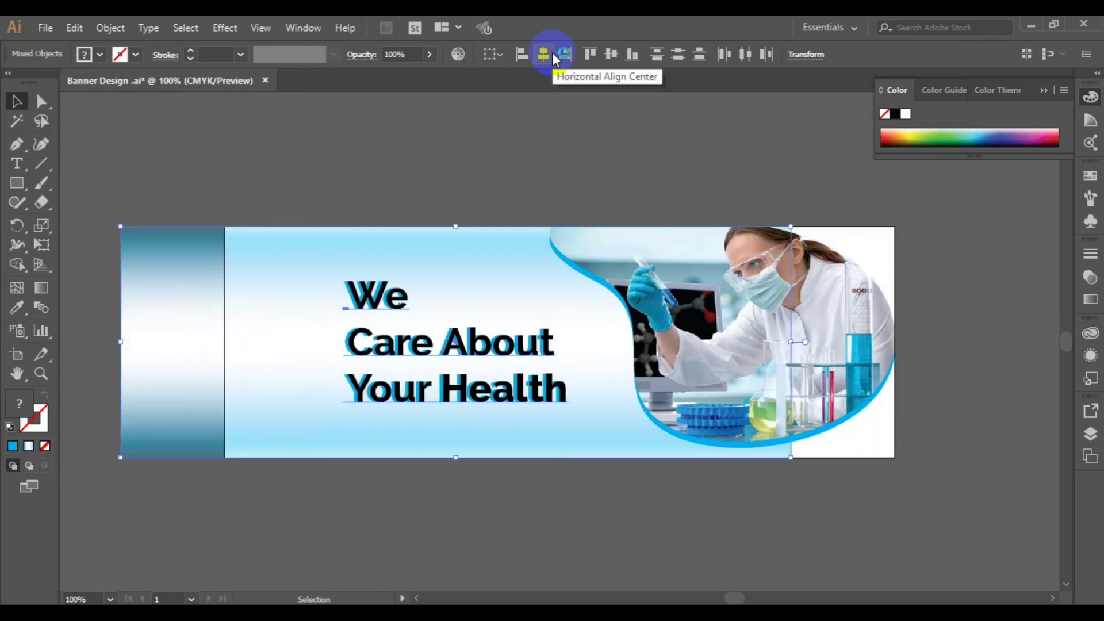
key(ctrl+z)
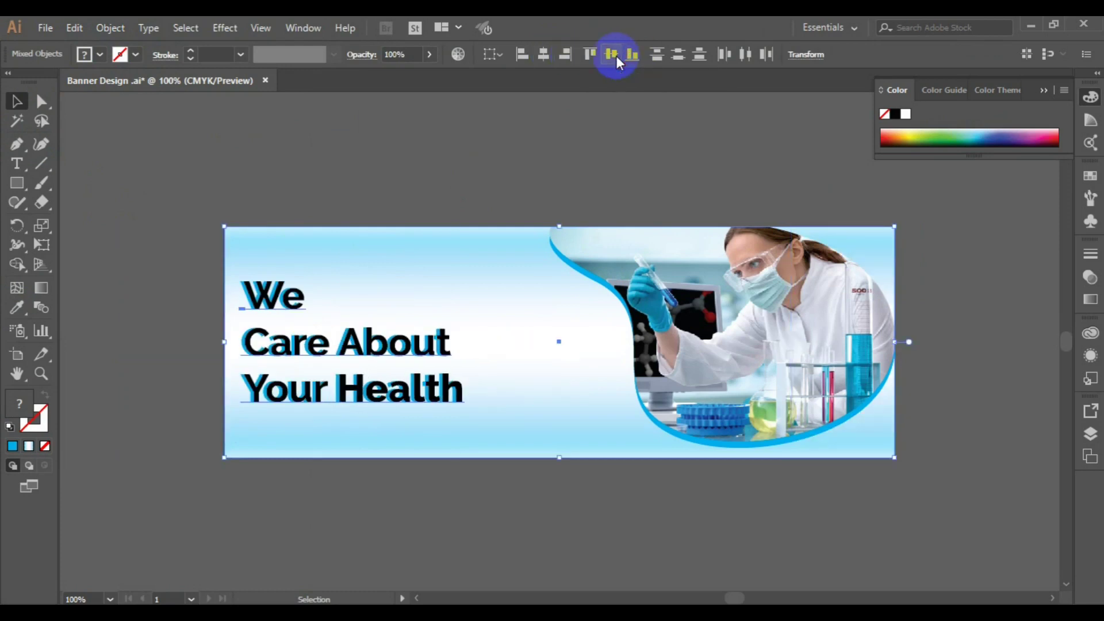
click(616, 56)
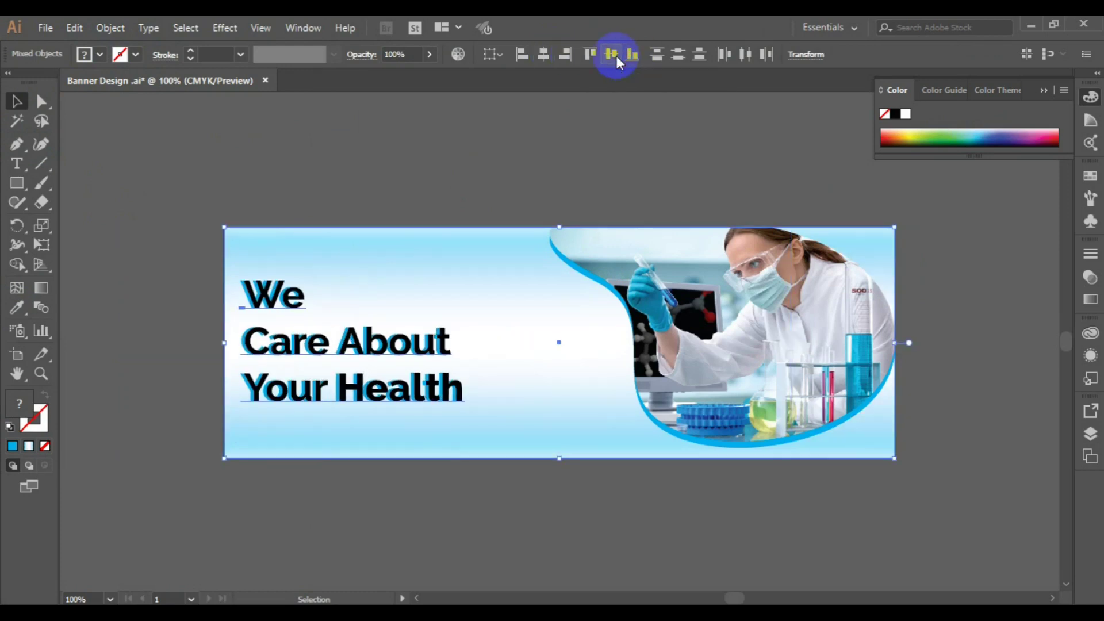
click(102, 249)
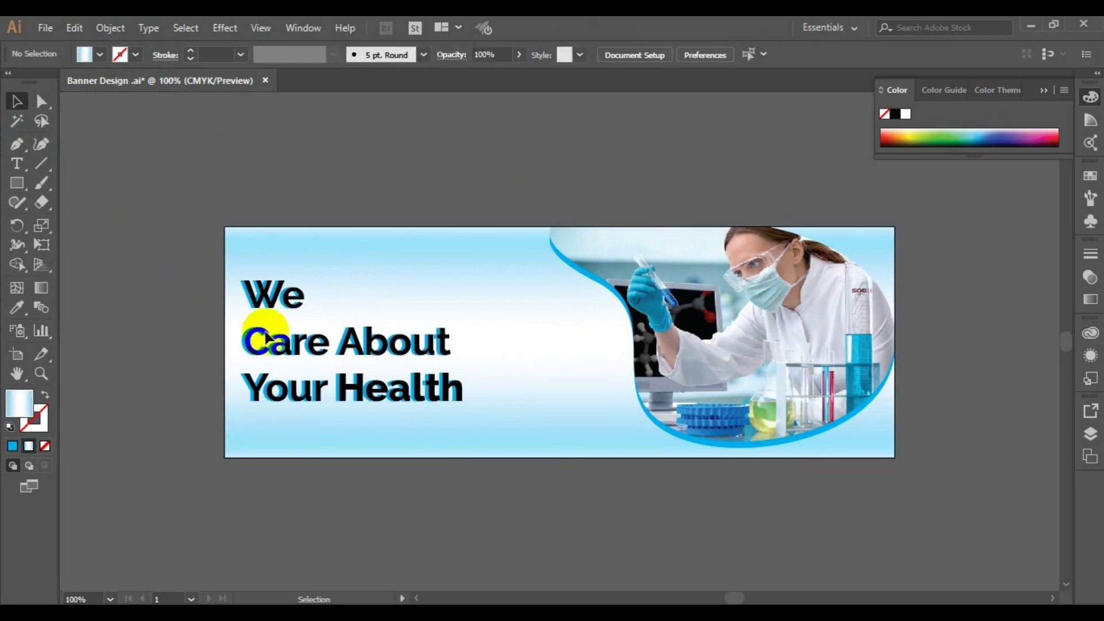
Step: Enlarge the headline group slightly, nudge it right, and save the banner
click(313, 359)
drag(464, 412, 470, 416)
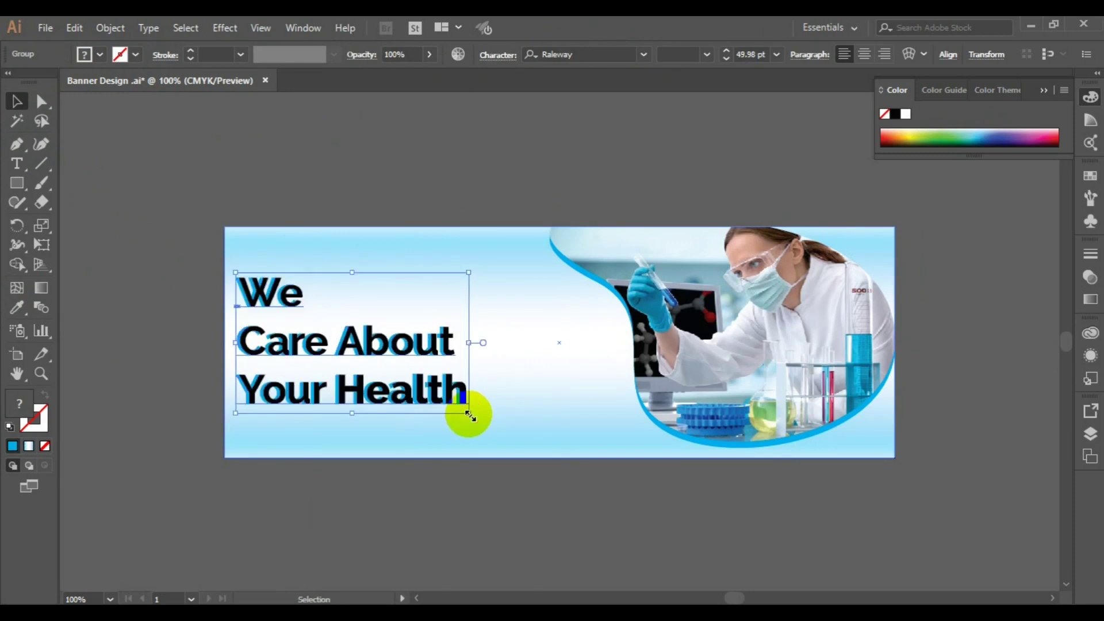
key(Right)
key(Right)
key(Right)
key(Right)
key(Right)
key(Right)
key(Right)
key(Right)
key(Right)
key(Right)
key(Right)
key(Right)
key(Right)
key(Right)
key(Right)
key(Right)
key(Right)
key(Right)
key(Right)
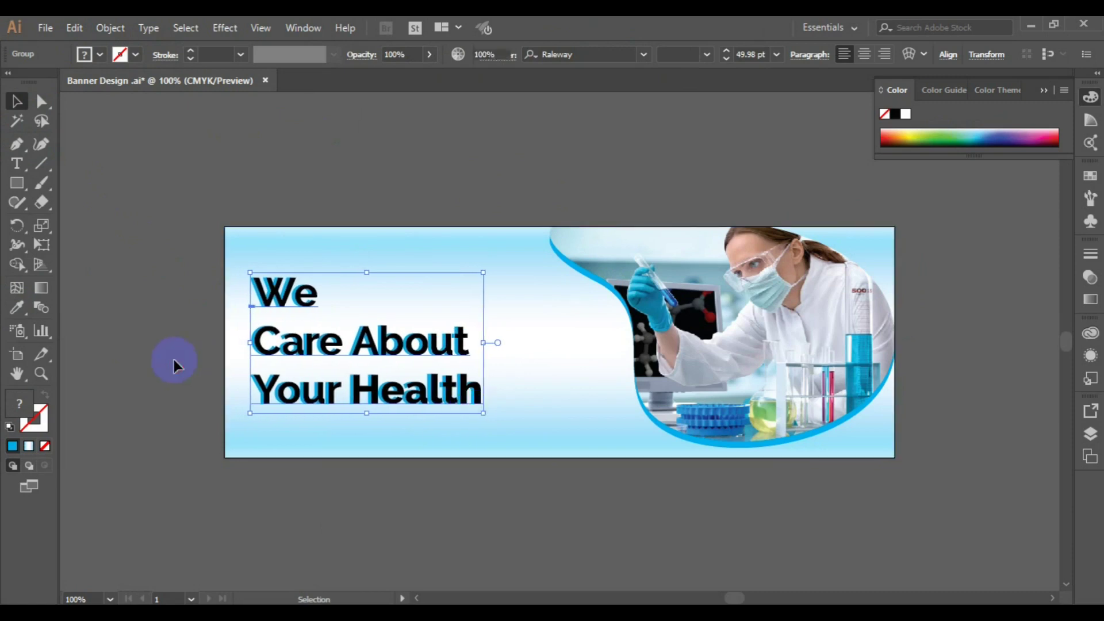
click(174, 364)
key(ctrl+s)
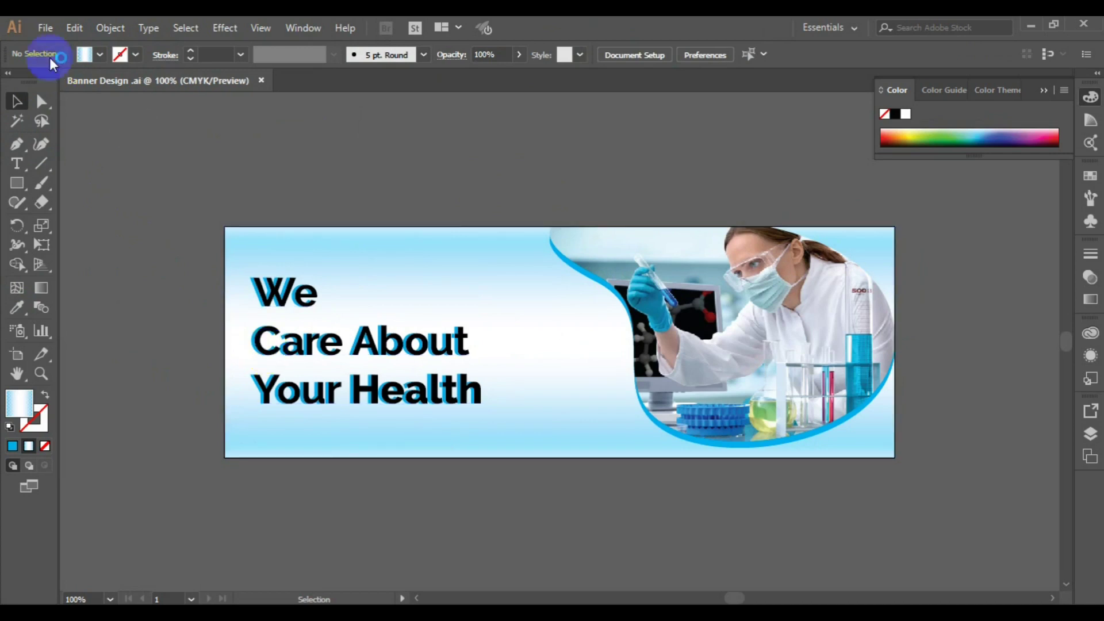
click(46, 29)
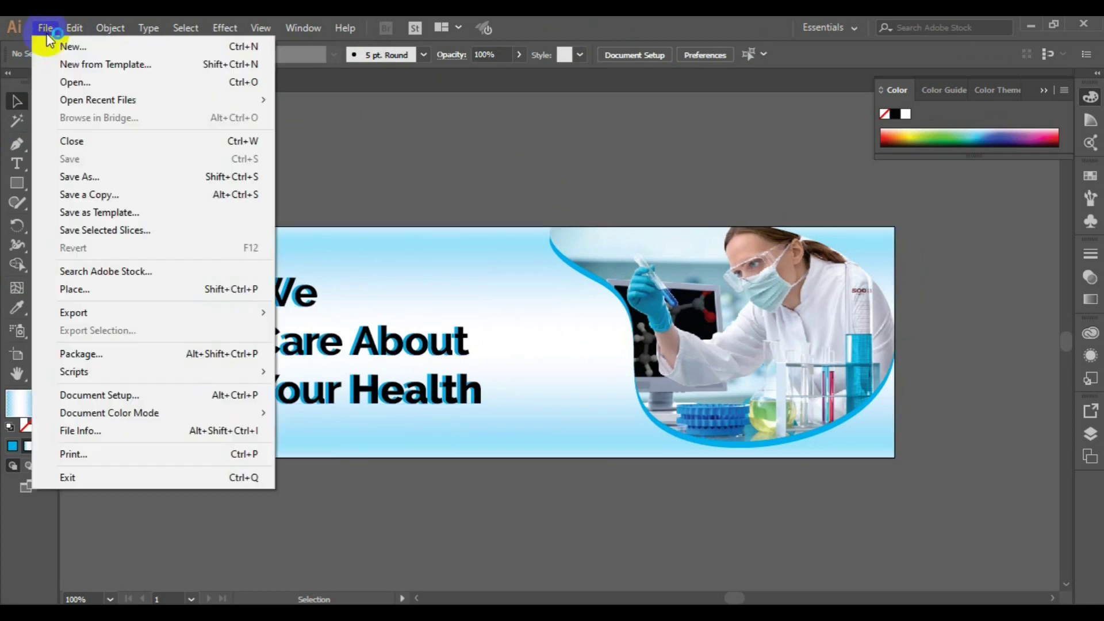
Step: Browse to the Desktop's freepik stockpoto folder in the Open dialog
click(88, 85)
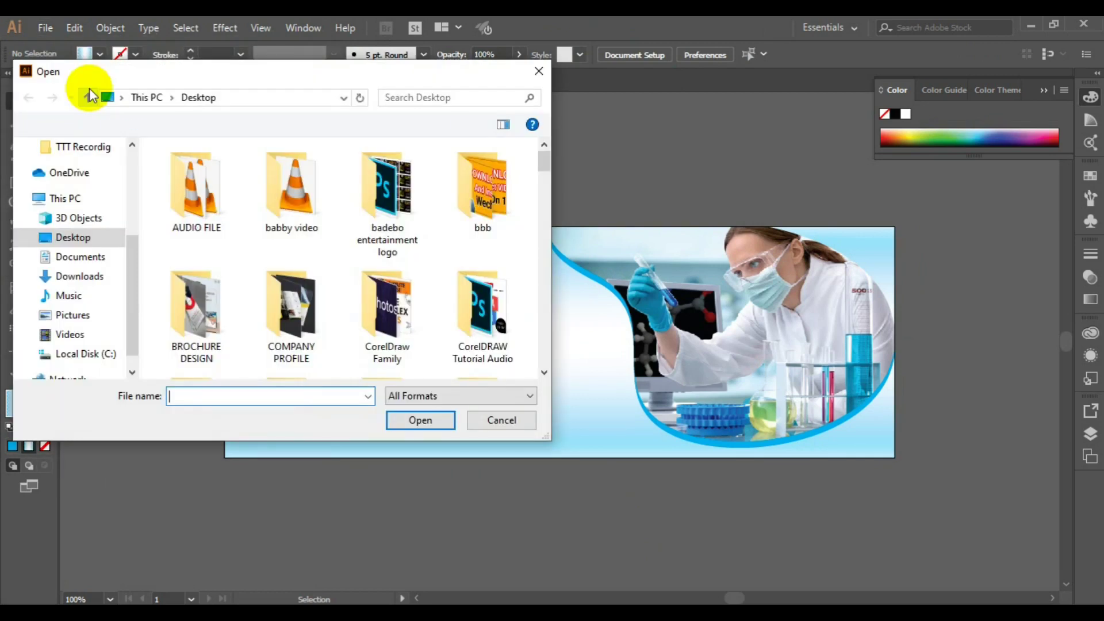
click(549, 371)
click(549, 371)
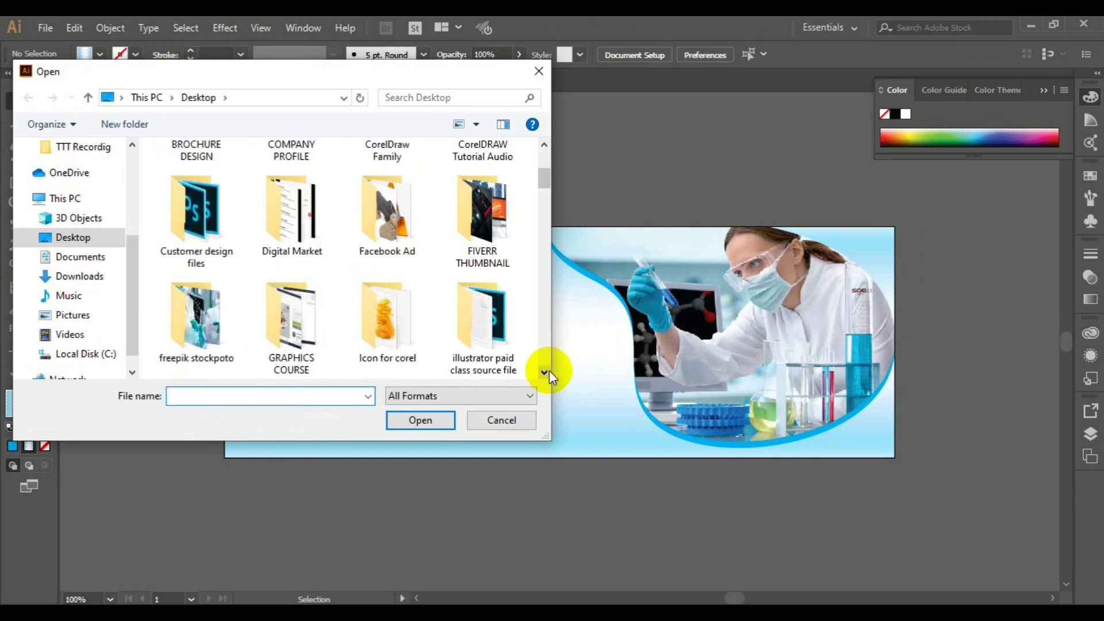
click(549, 371)
double_click(227, 236)
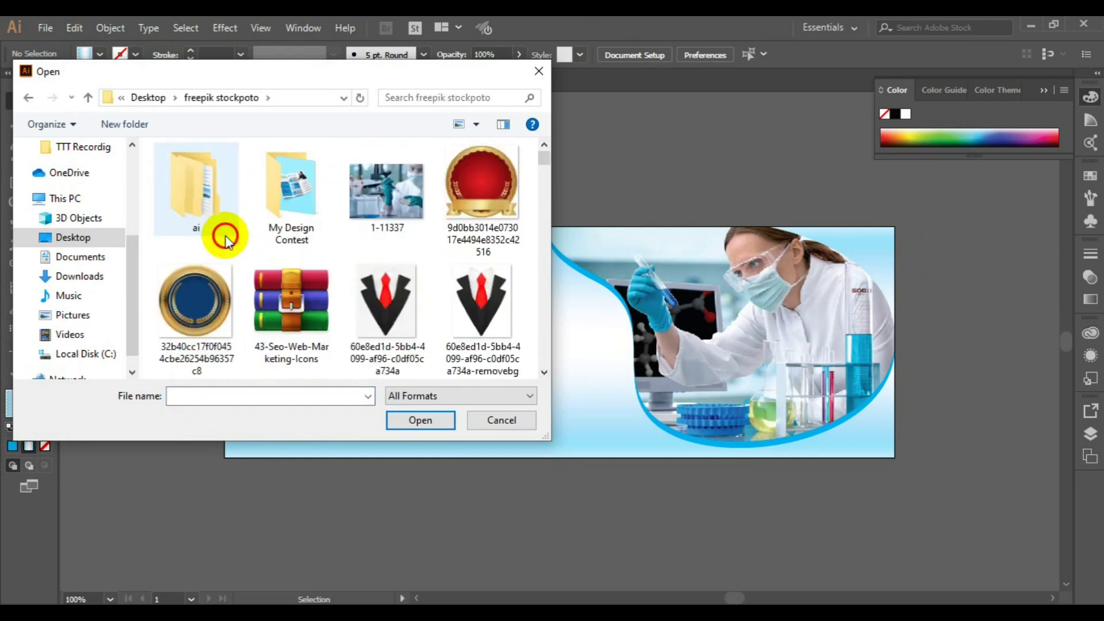
Step: Open the 'social' EPS file, keeping 9-slice scaling for symbols
drag(541, 158, 545, 195)
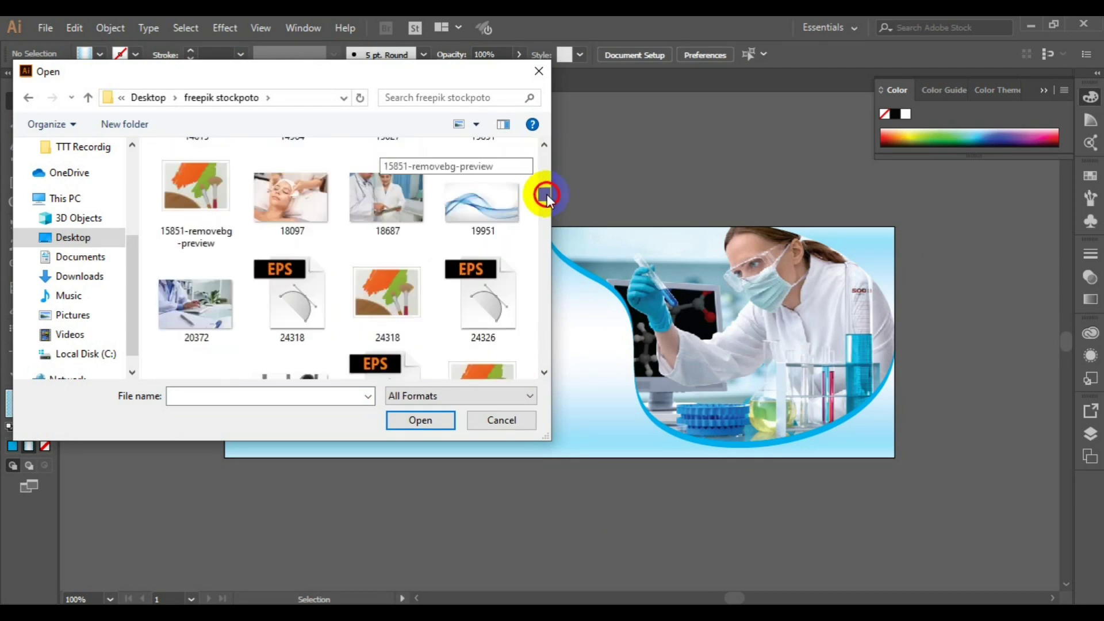
drag(545, 195, 549, 350)
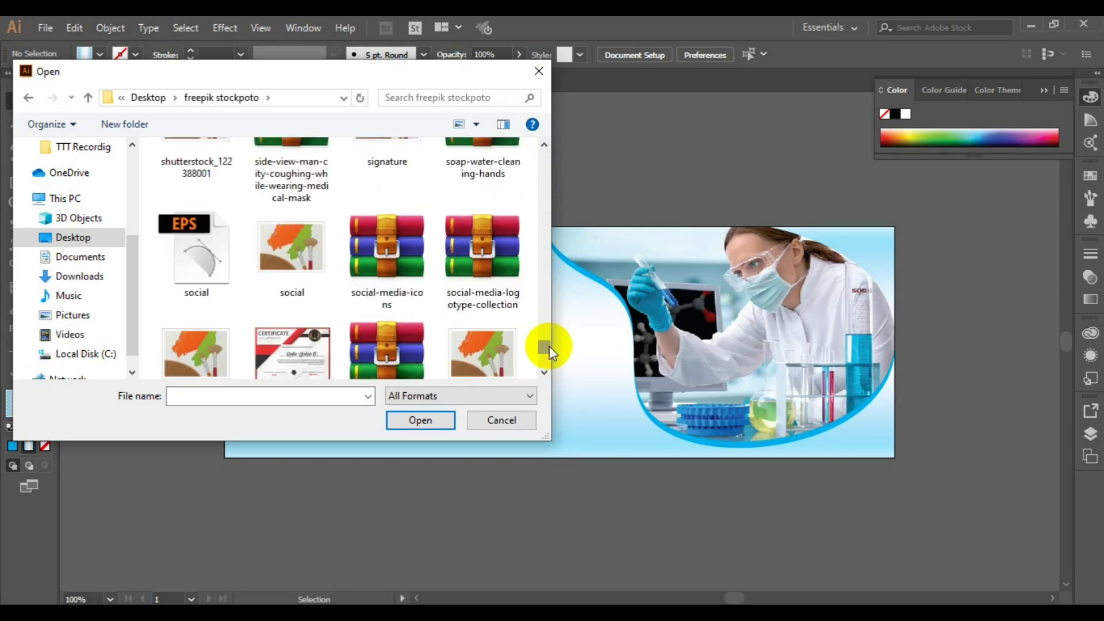
click(196, 270)
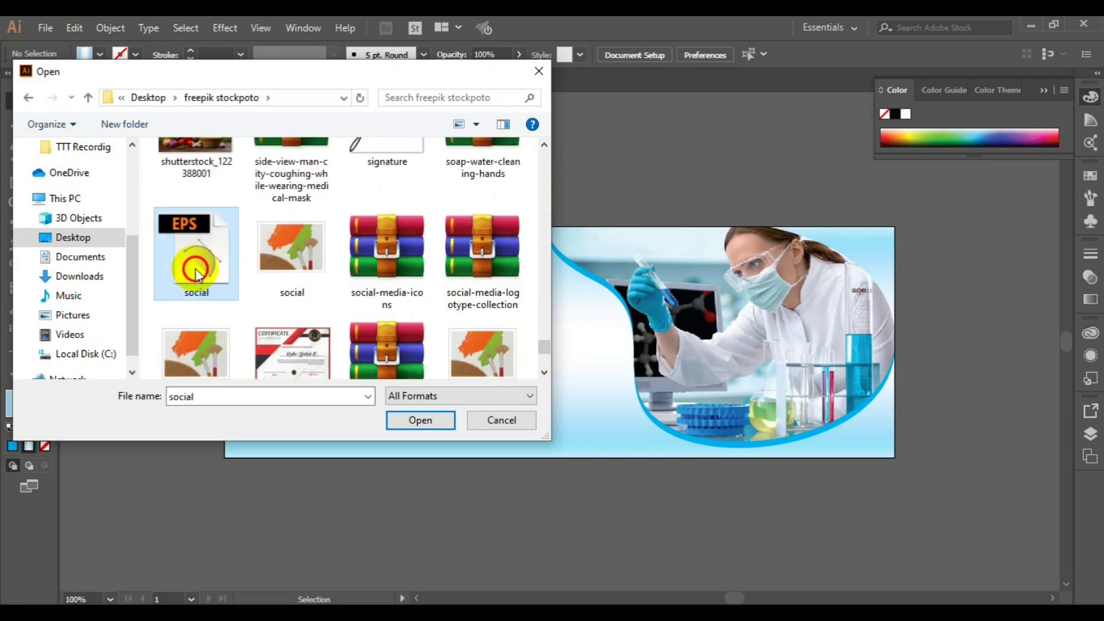
click(401, 420)
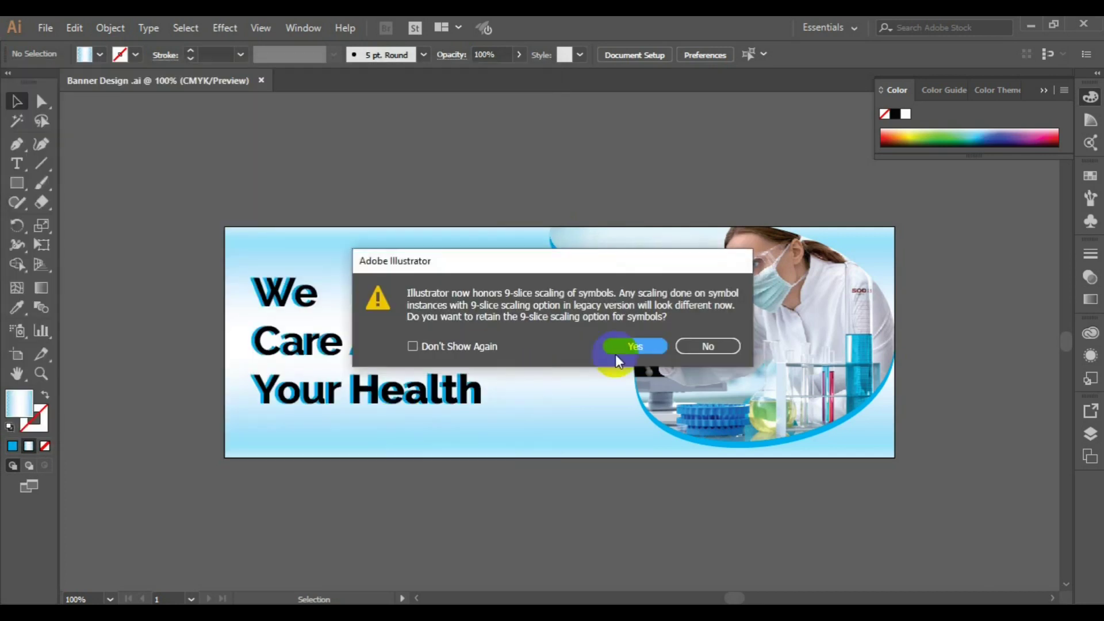
click(630, 351)
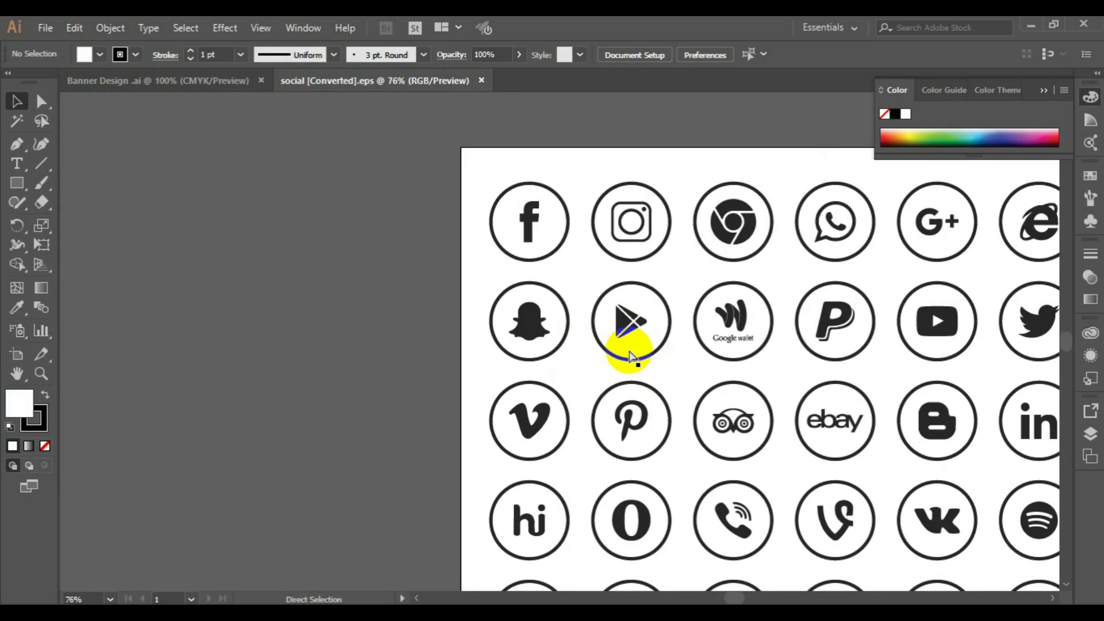
Step: Select and copy the icon sheet's bottom row of six social icons, then return to the banner
key(ctrl+0)
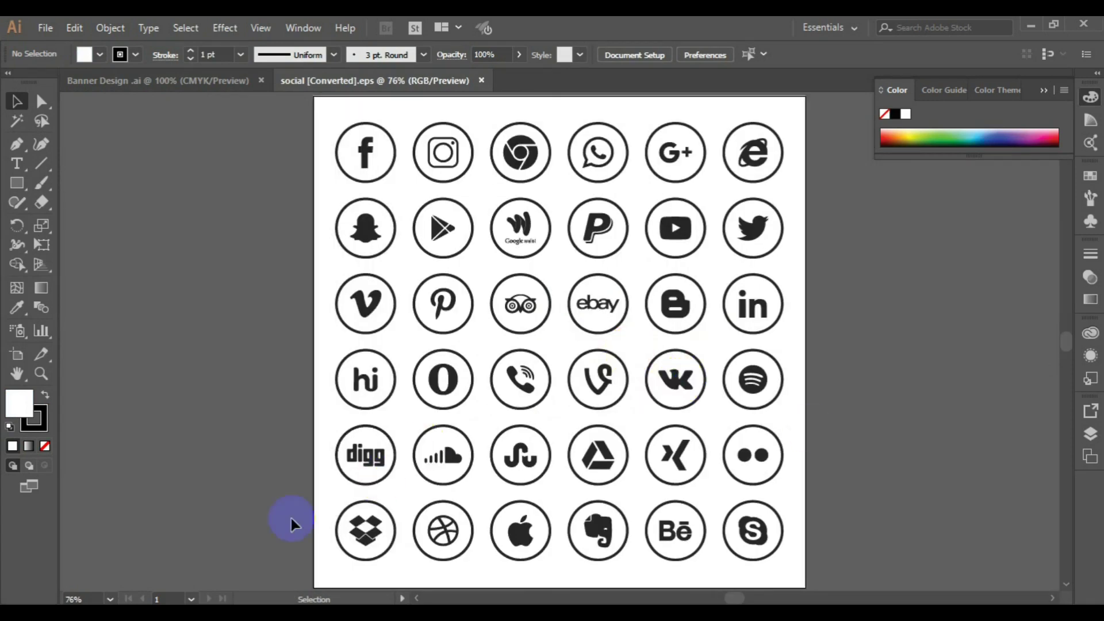
key(ctrl+a)
key(slash)
key(ctrl+shift+a)
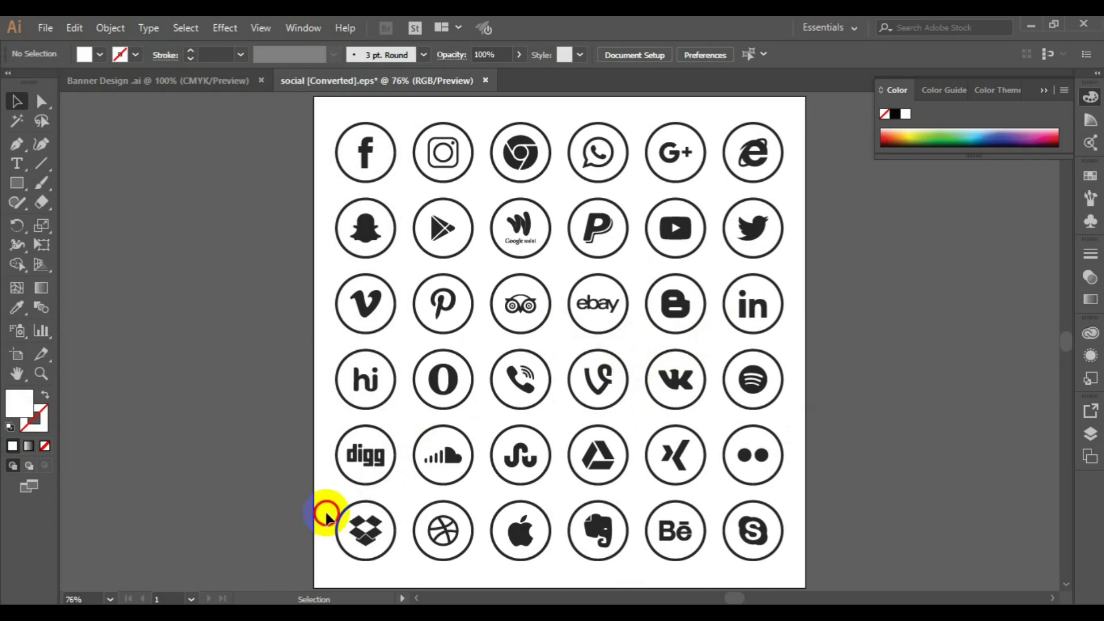
drag(295, 516, 795, 582)
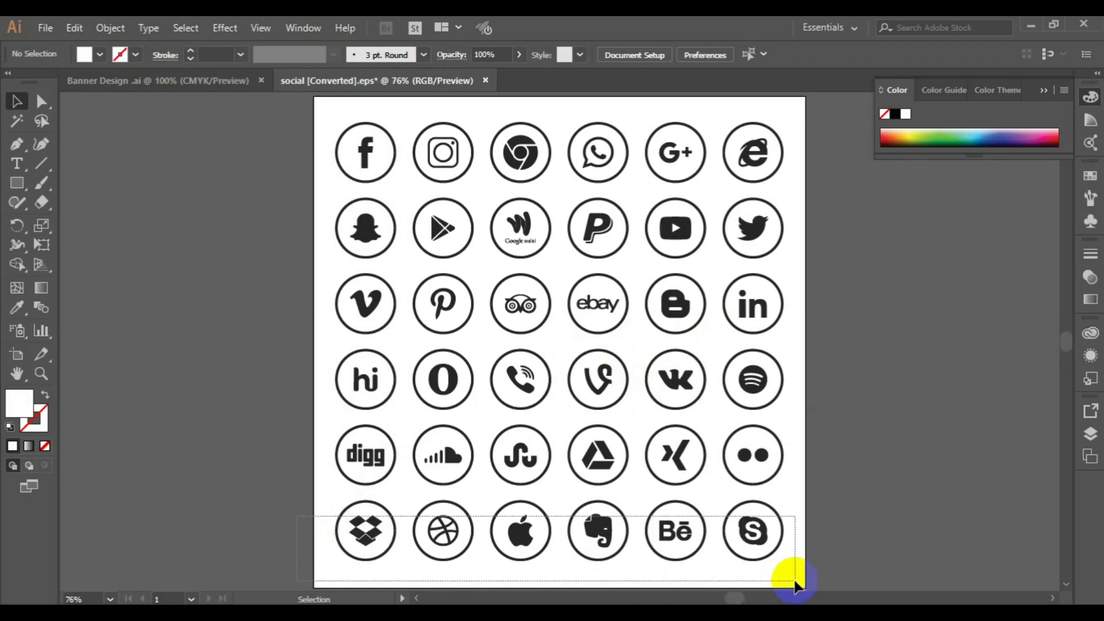
drag(795, 581, 796, 584)
key(a)
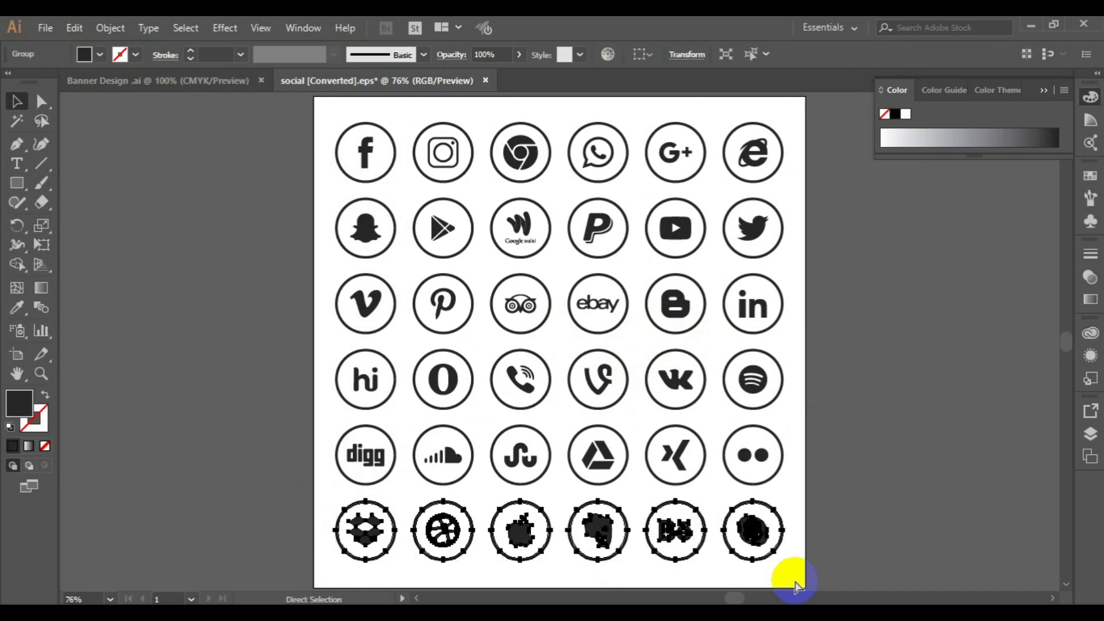
key(v)
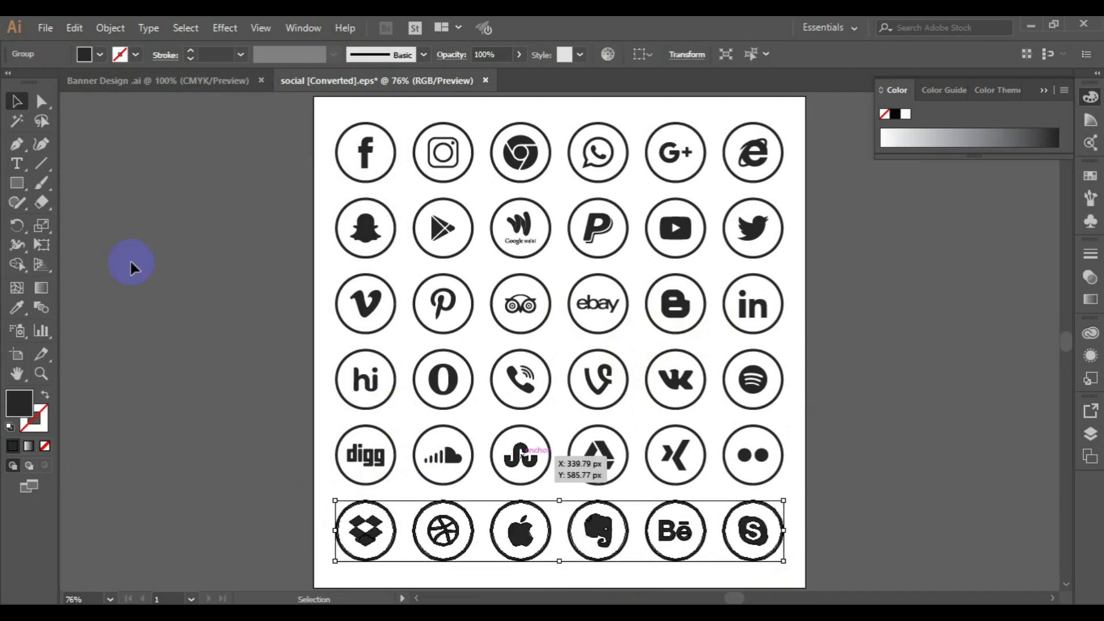
click(123, 81)
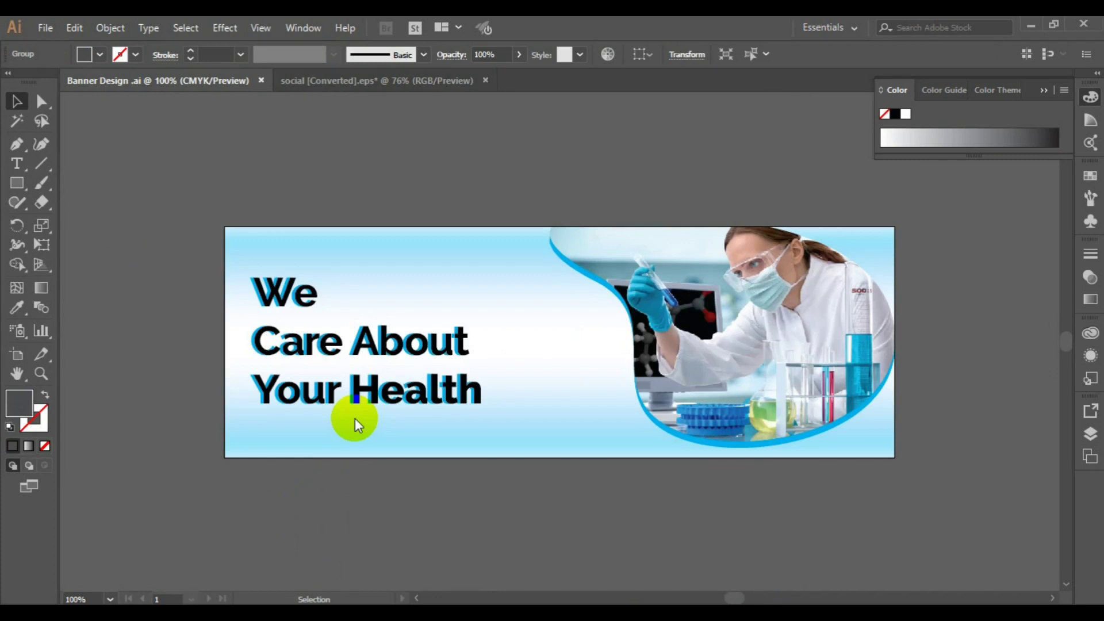
Step: Paste the icon row, scale it down, and place it along the banner's bottom edge
key(ctrl+v)
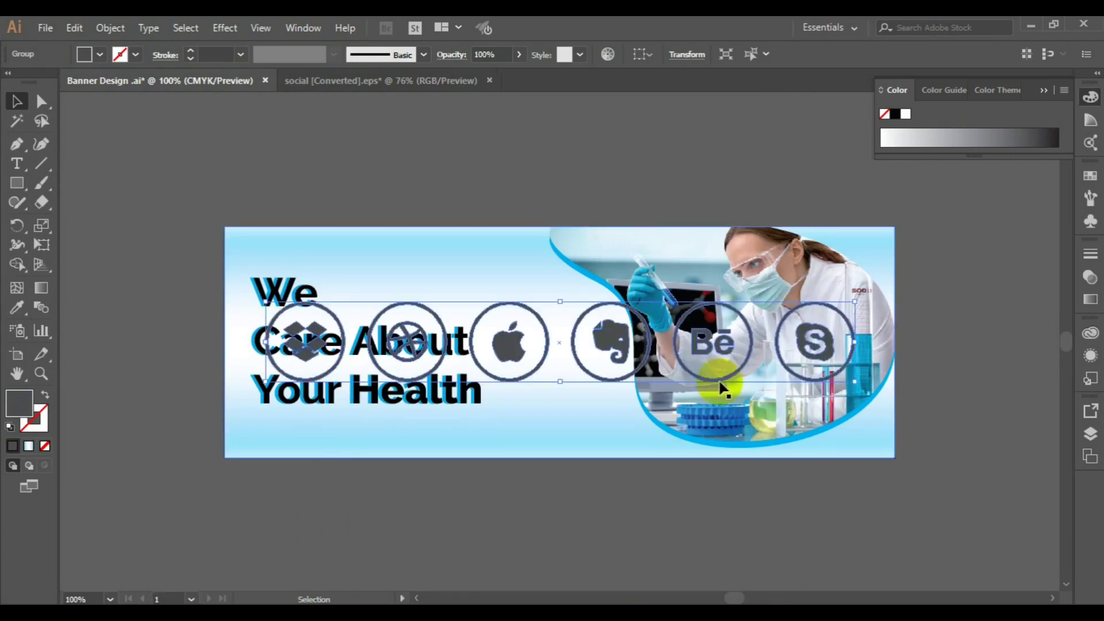
drag(855, 382, 717, 312)
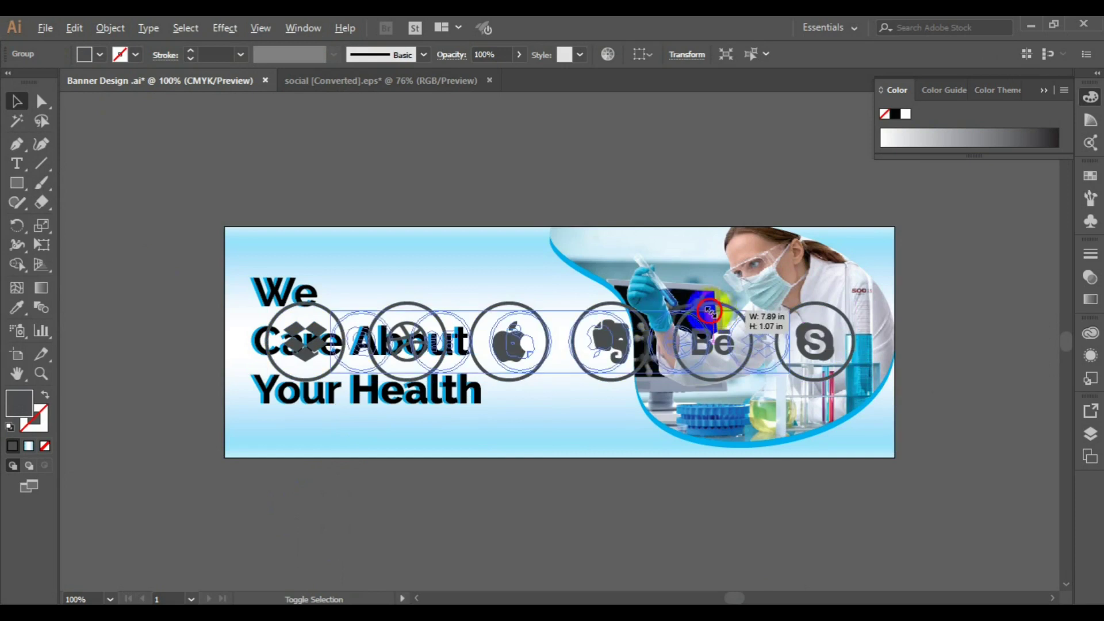
drag(717, 312, 712, 313)
drag(815, 385, 882, 345)
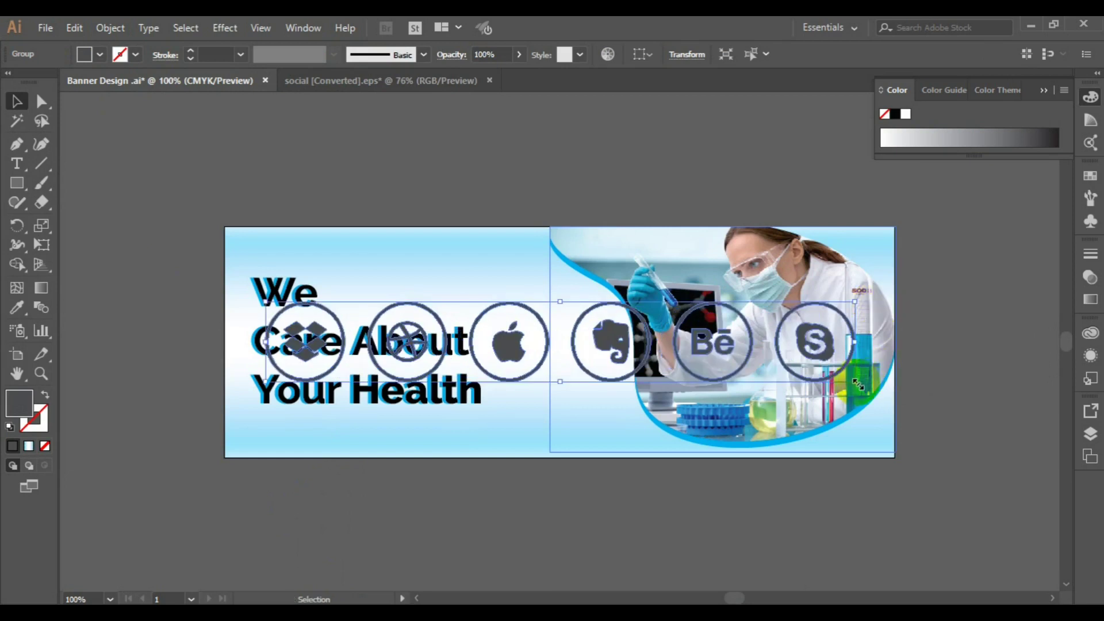
shift+click(849, 378)
drag(849, 379, 764, 356)
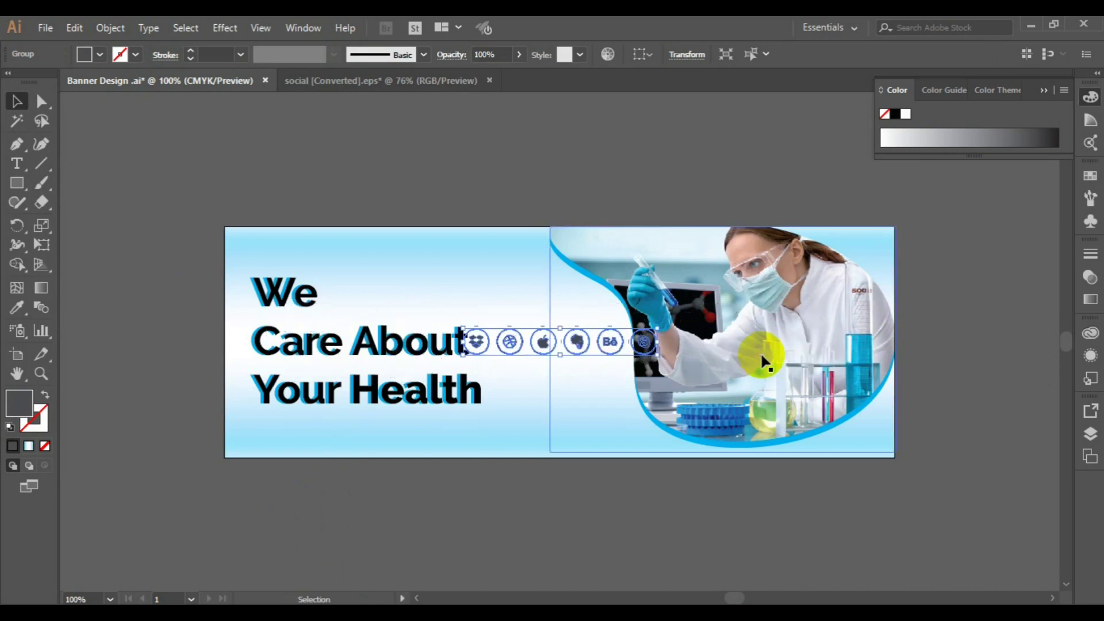
drag(543, 342, 529, 445)
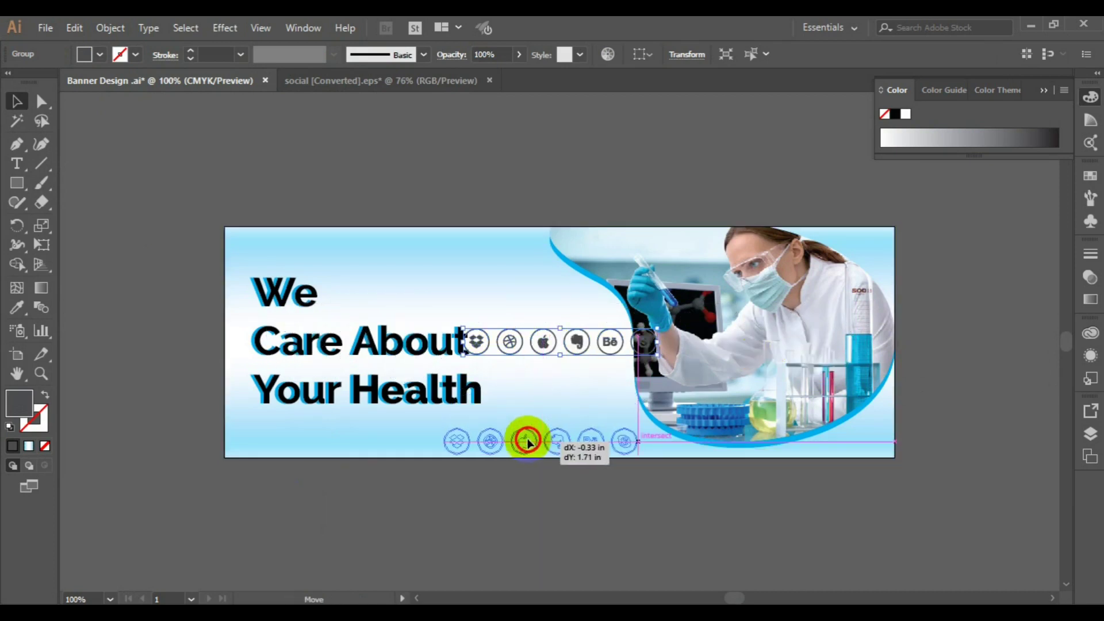
drag(529, 444, 529, 442)
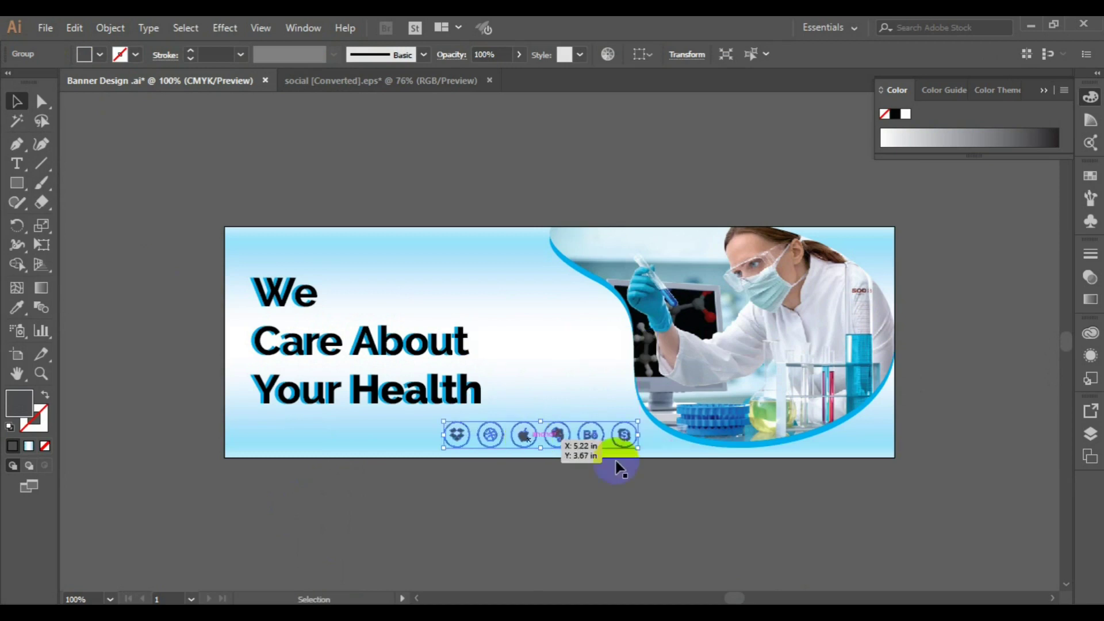
drag(638, 449, 621, 452)
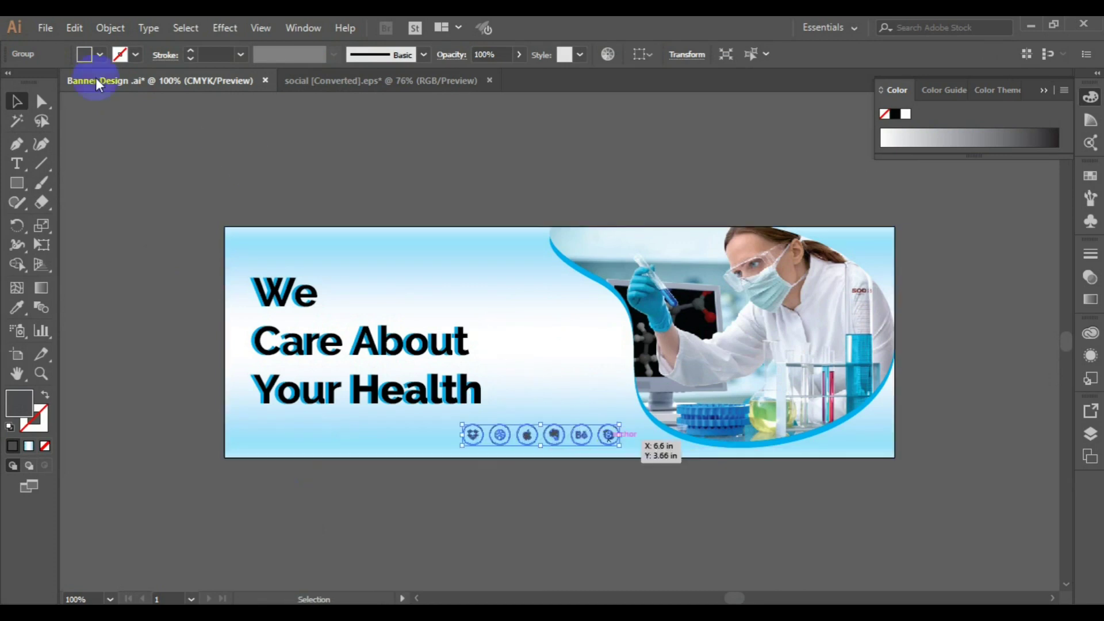
Step: Fill the social icons with black and deselect them
click(95, 59)
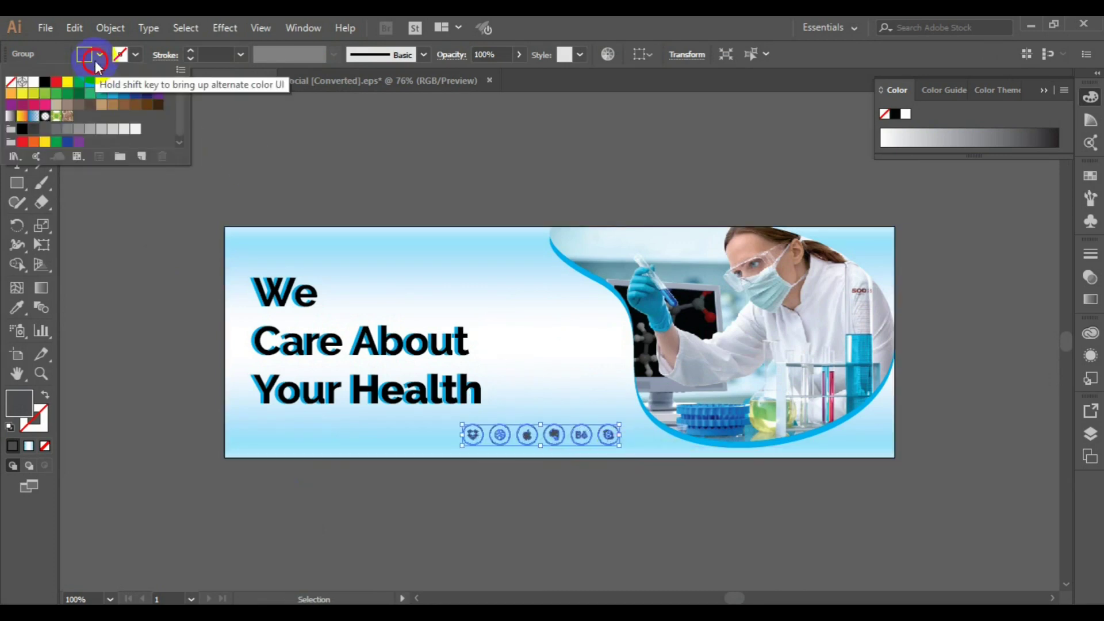
click(44, 85)
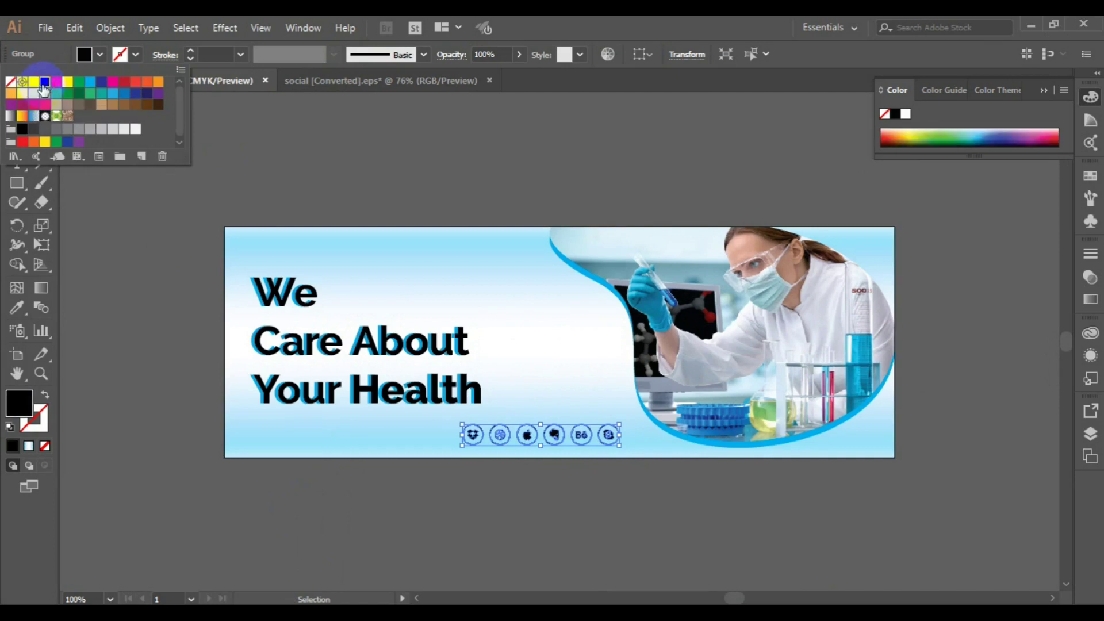
click(98, 283)
click(109, 343)
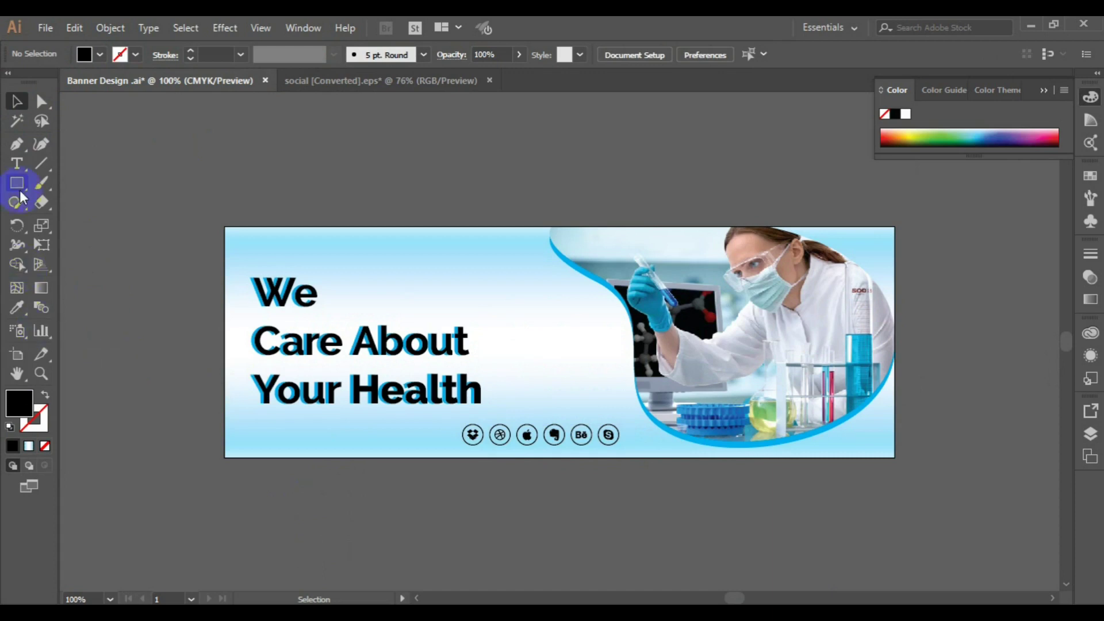
click(17, 164)
Step: Add the text 'Follow us' in Regular weight at 24 pt
click(143, 442)
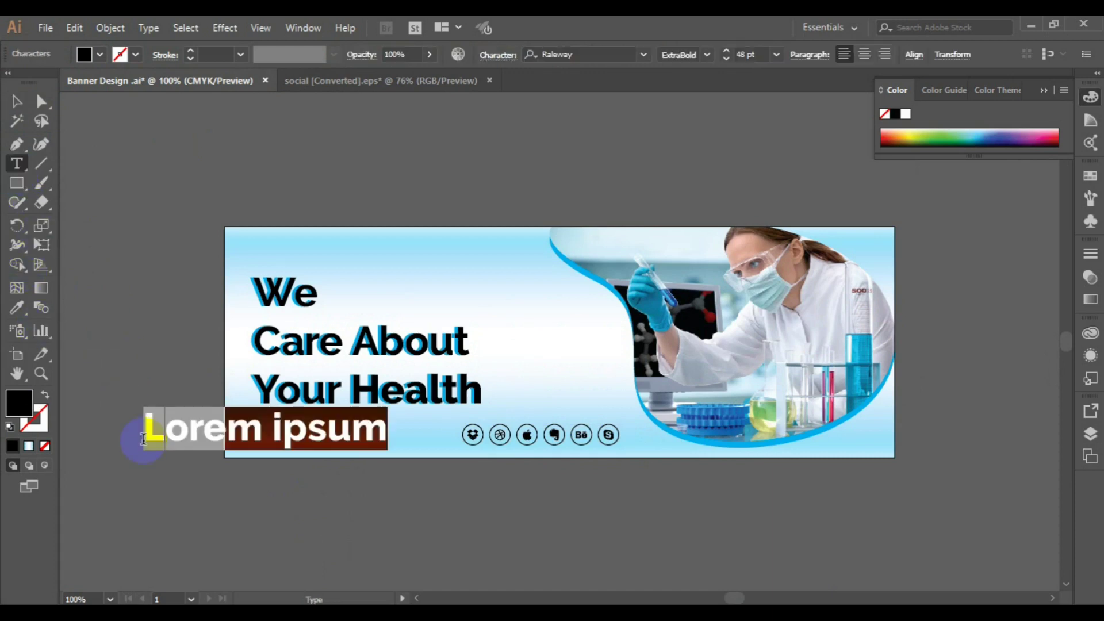
text(Follow)
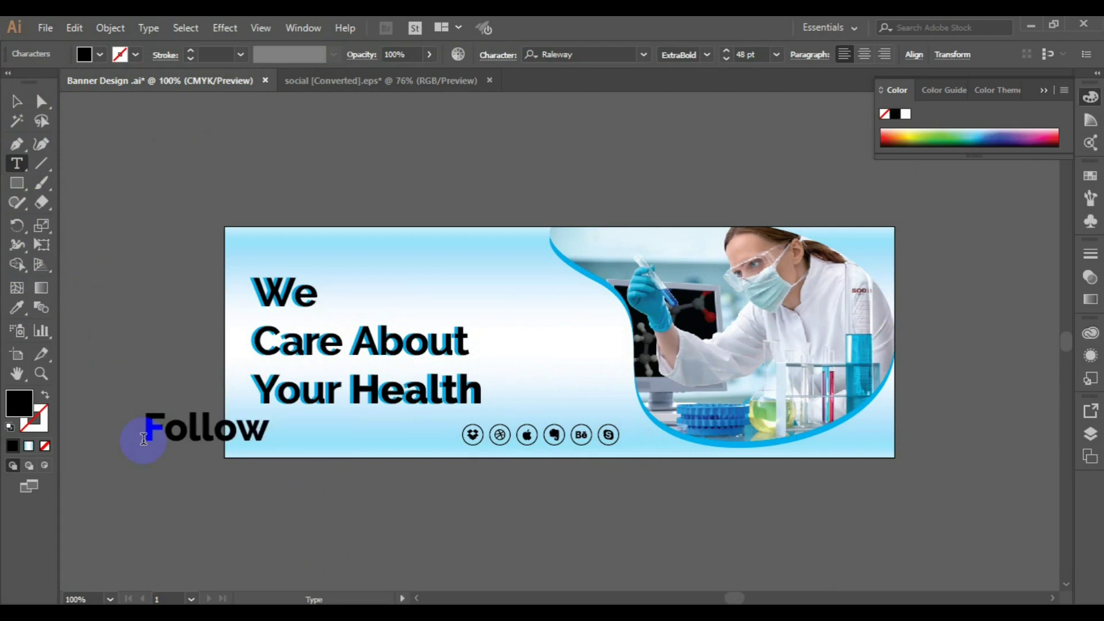
text( us)
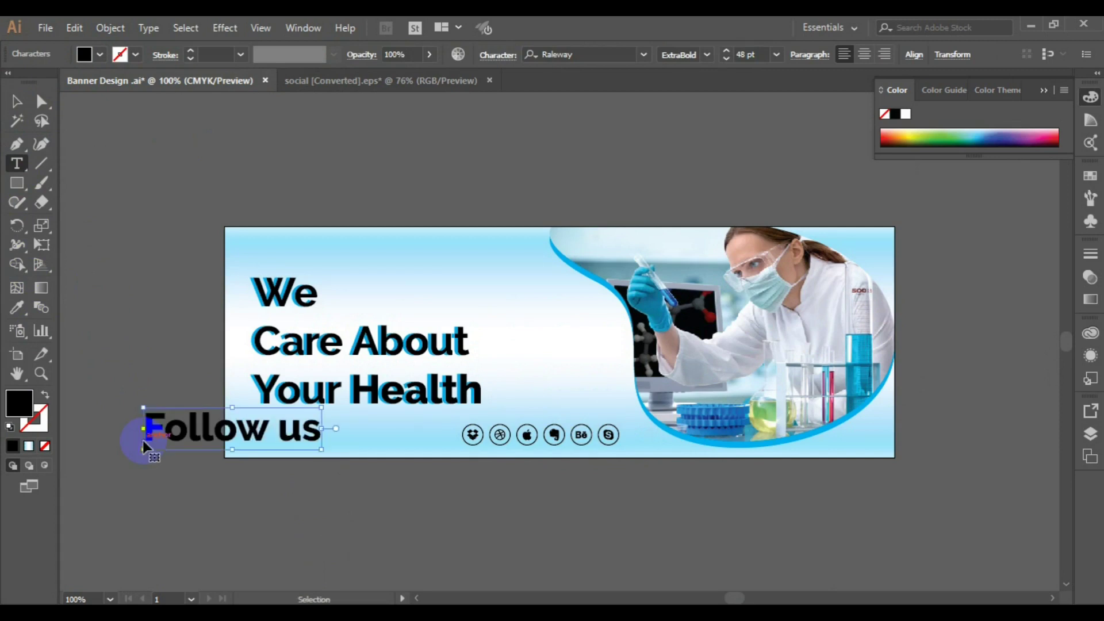
key(ctrl+a)
click(577, 224)
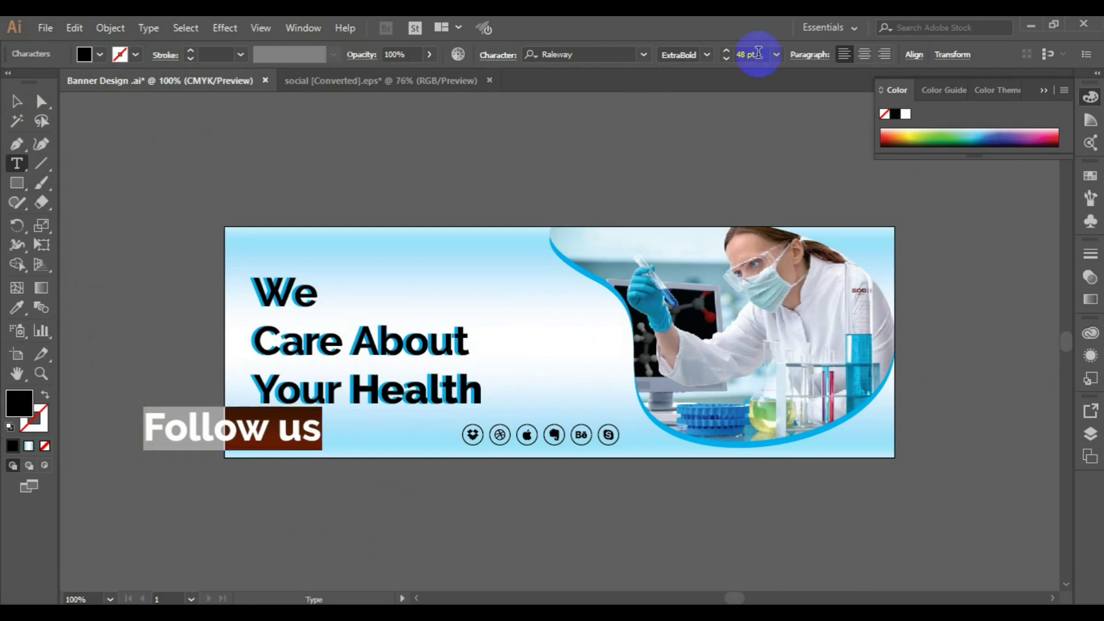
click(710, 56)
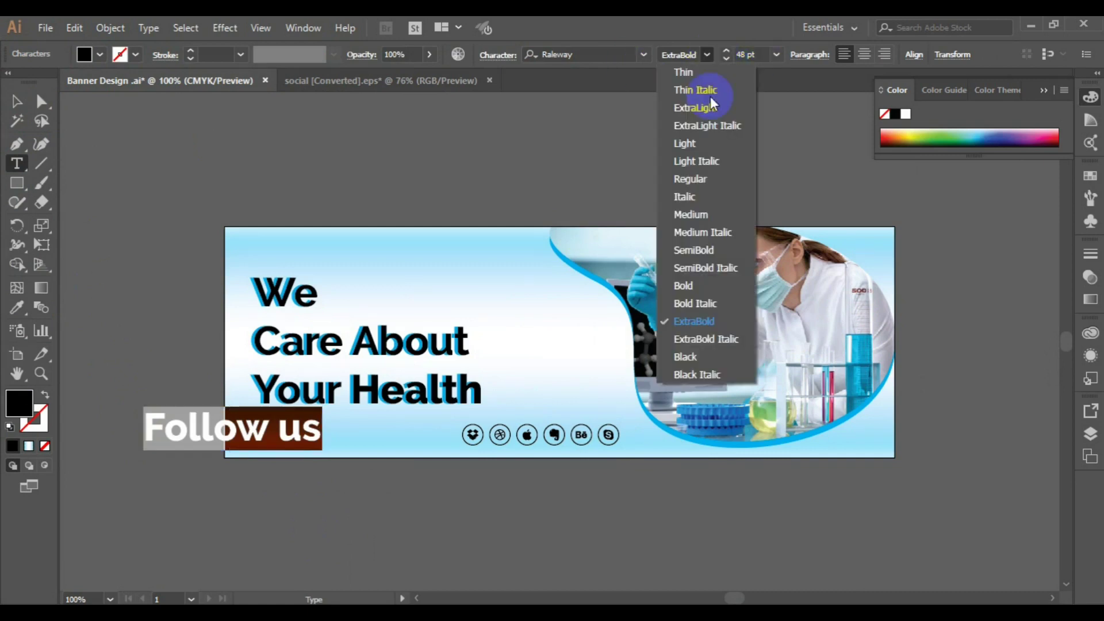
click(706, 183)
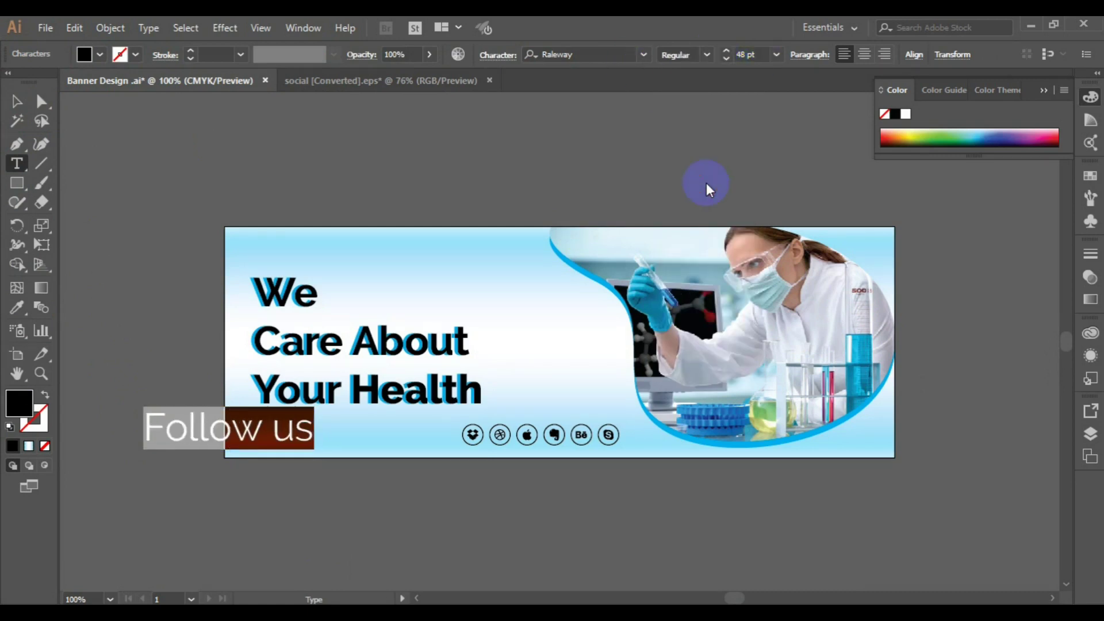
click(775, 55)
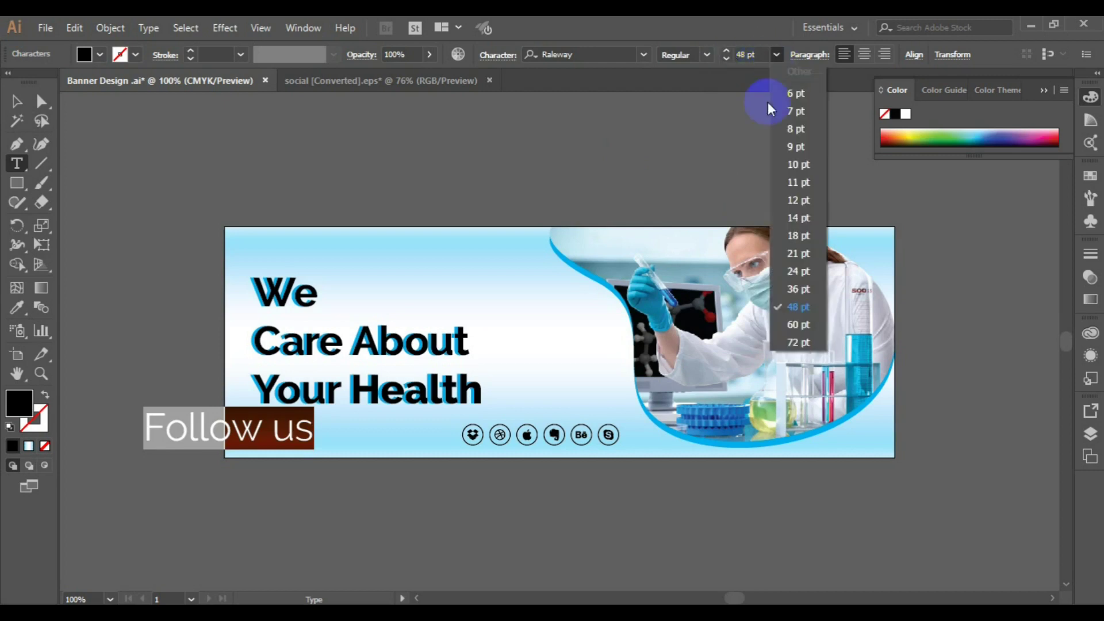
click(798, 271)
Step: Move 'Follow us' beside the icons, centre them vertically, and group them together
click(16, 102)
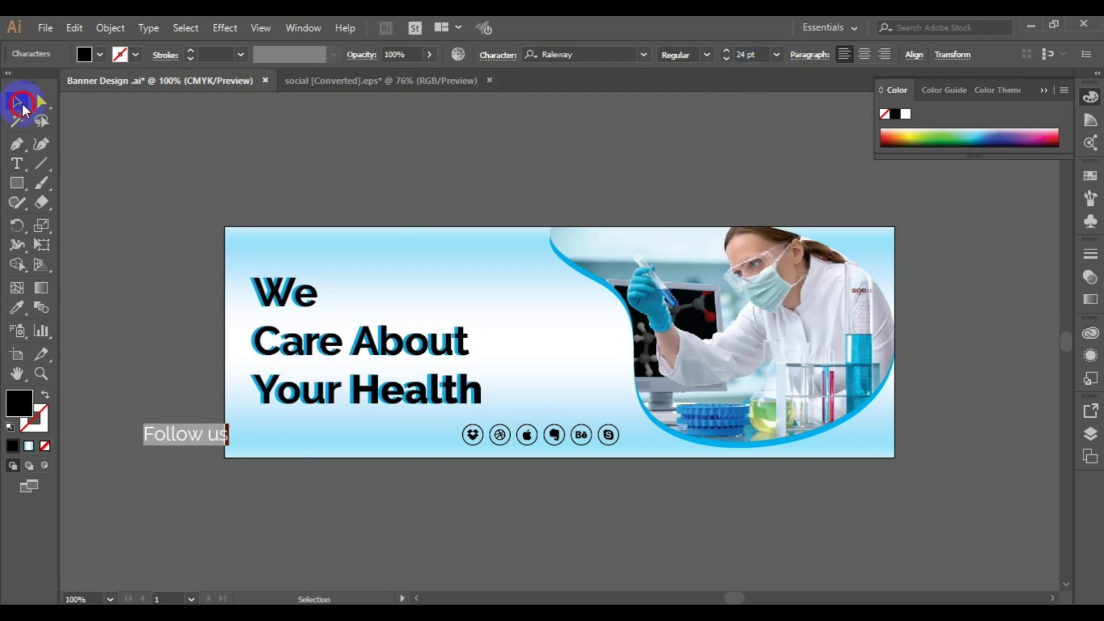
drag(175, 445, 384, 442)
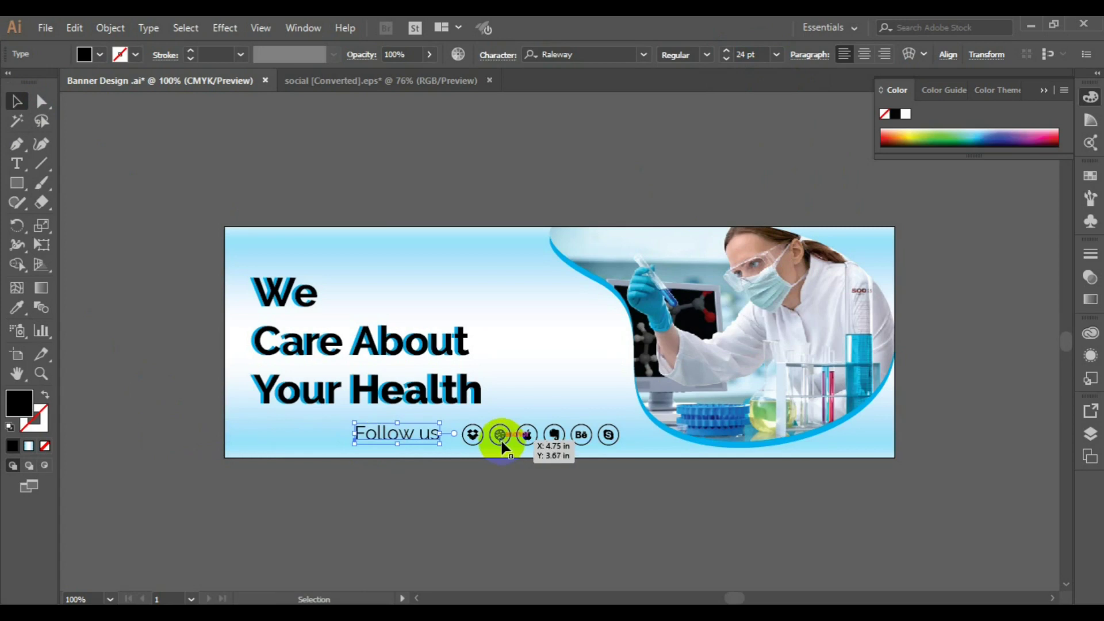
shift+click(501, 442)
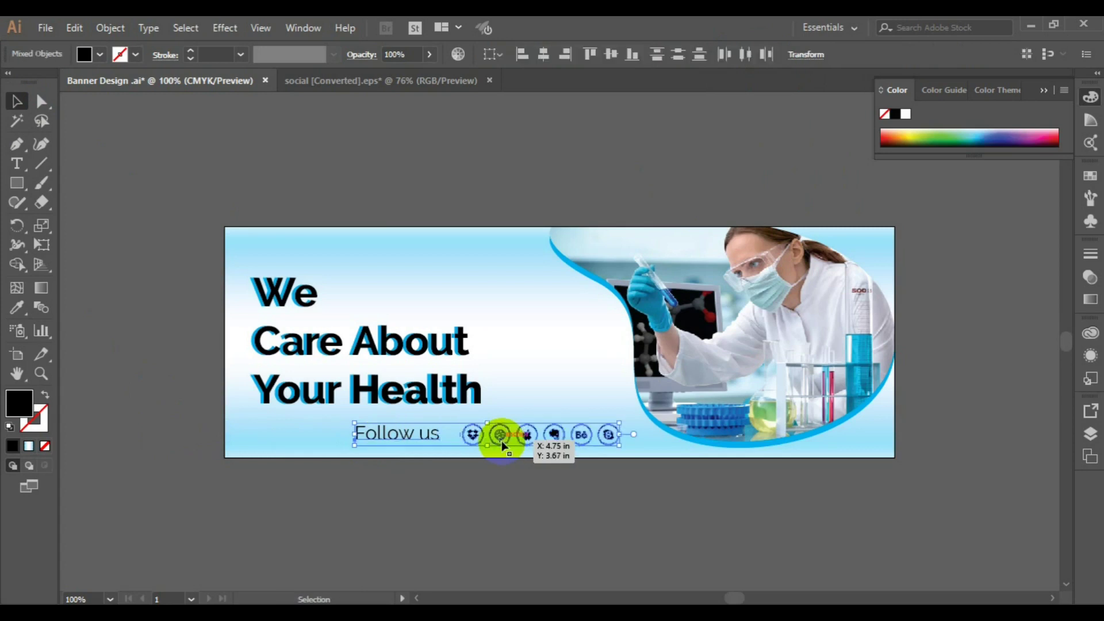
click(611, 62)
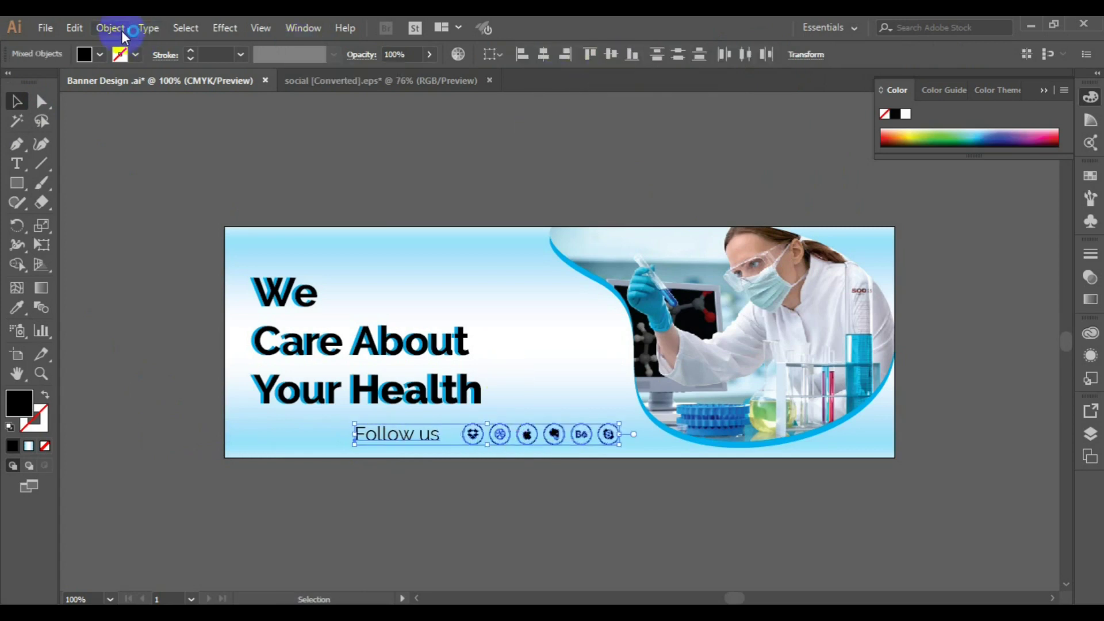
click(122, 30)
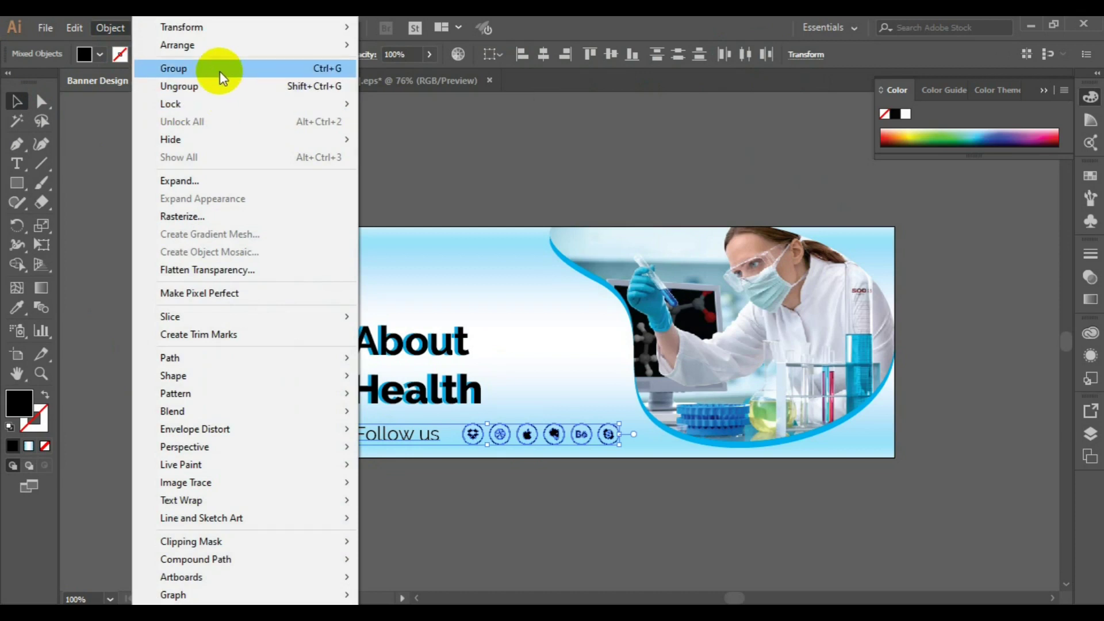
click(221, 75)
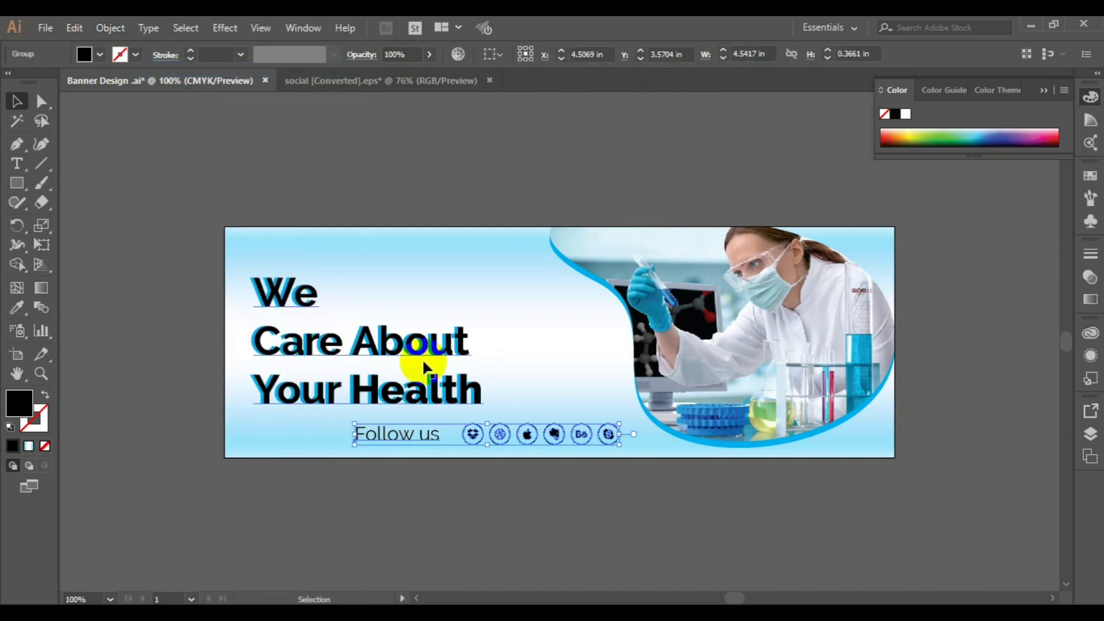
click(168, 262)
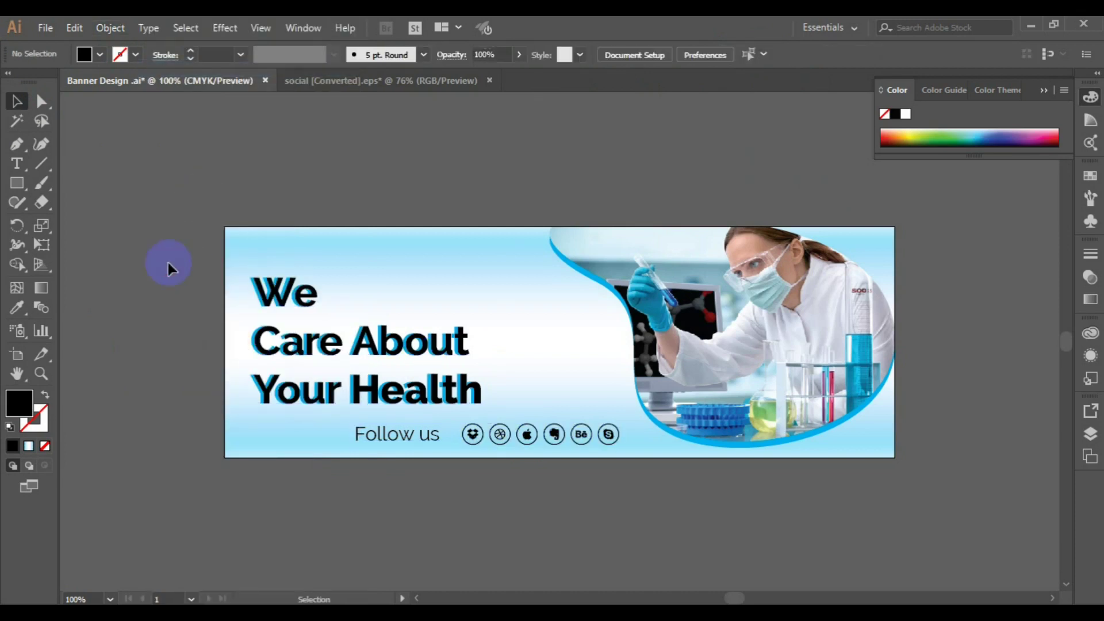
key(ctrl+0)
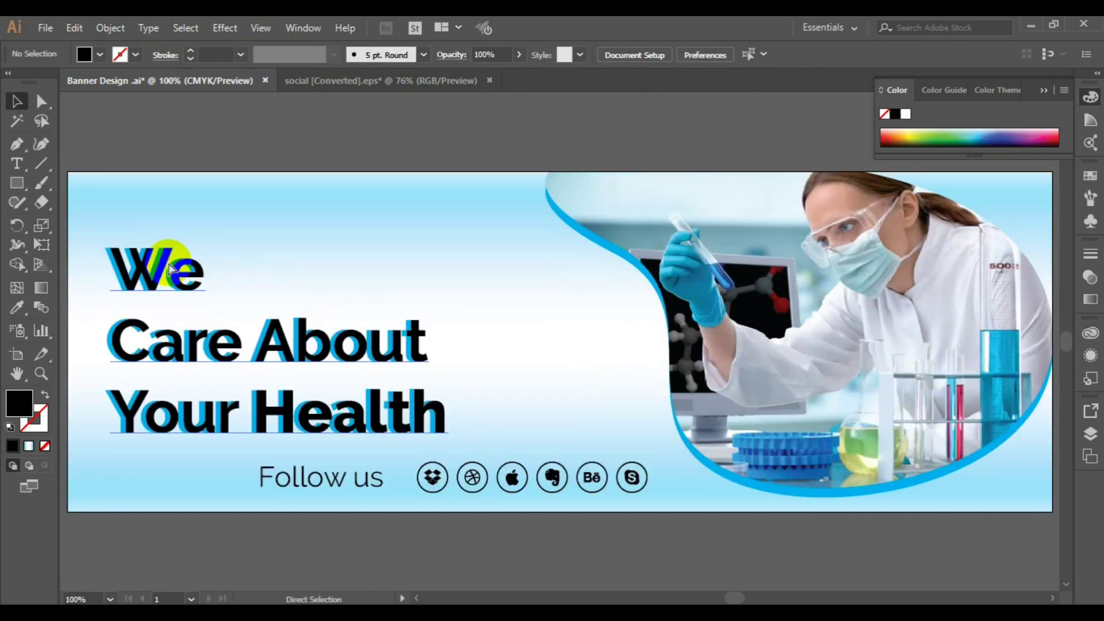
Step: Save the banner as Banner Design (.AI), replacing the existing Desktop file
key(ctrl+1)
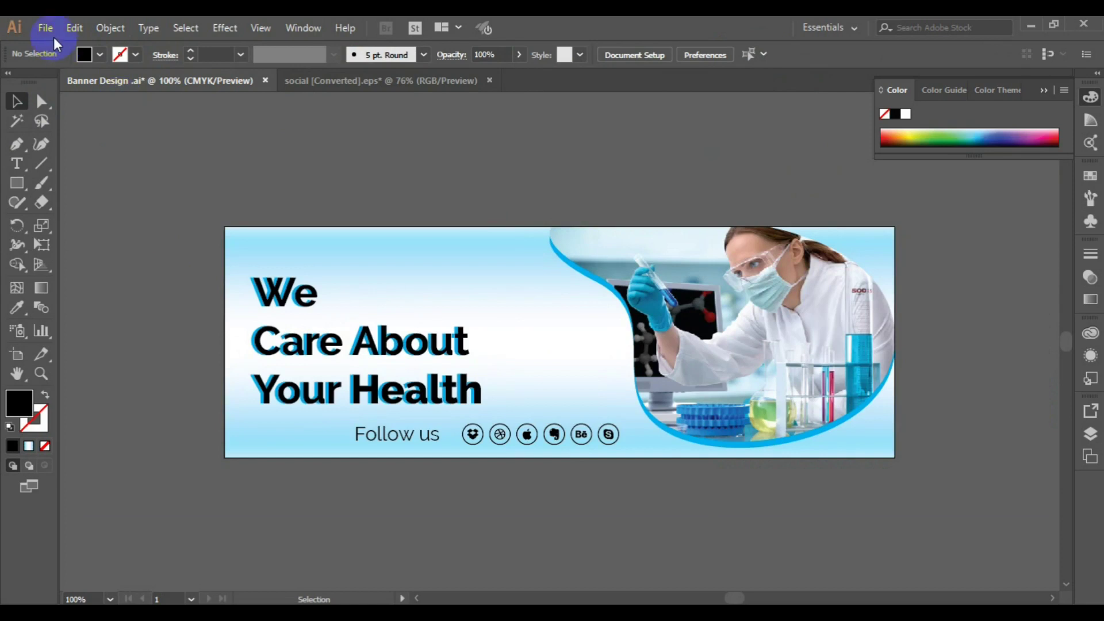
click(52, 34)
click(146, 169)
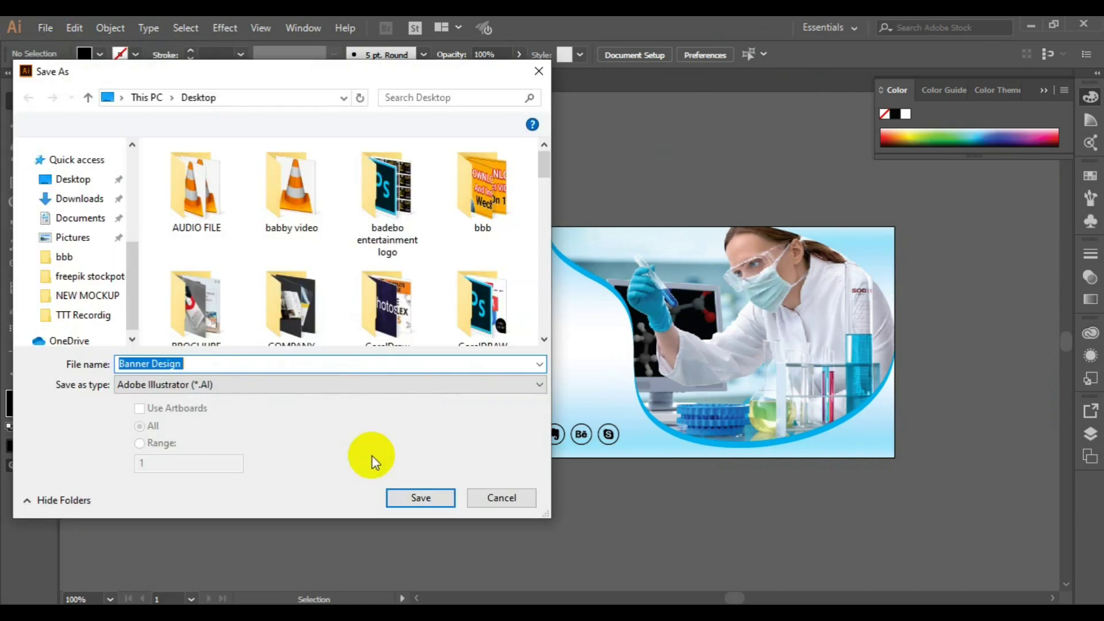
click(428, 498)
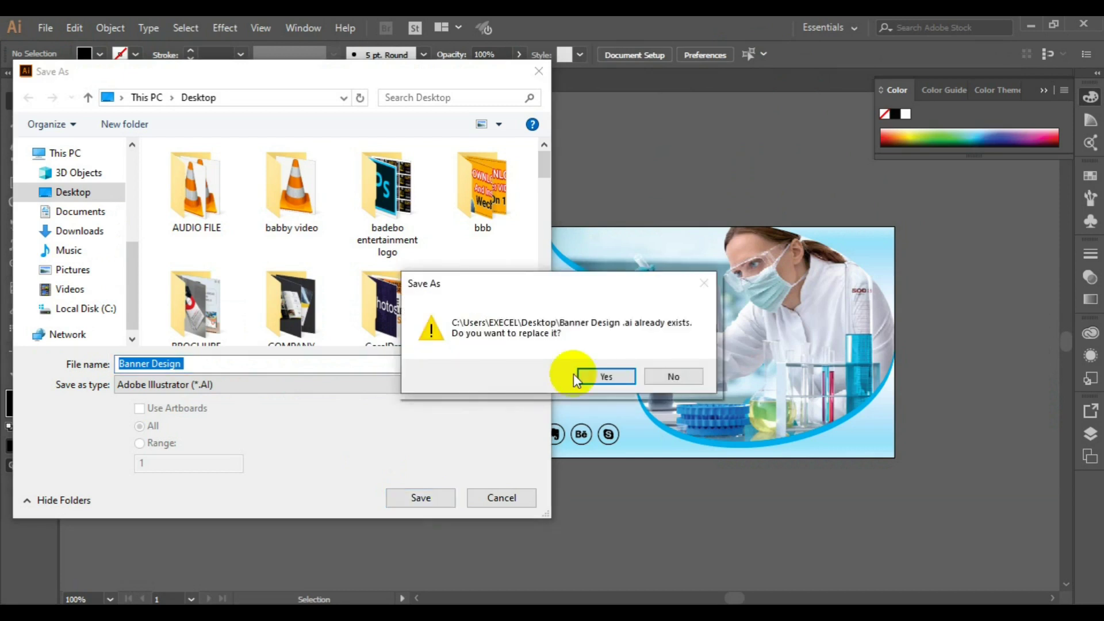
click(592, 377)
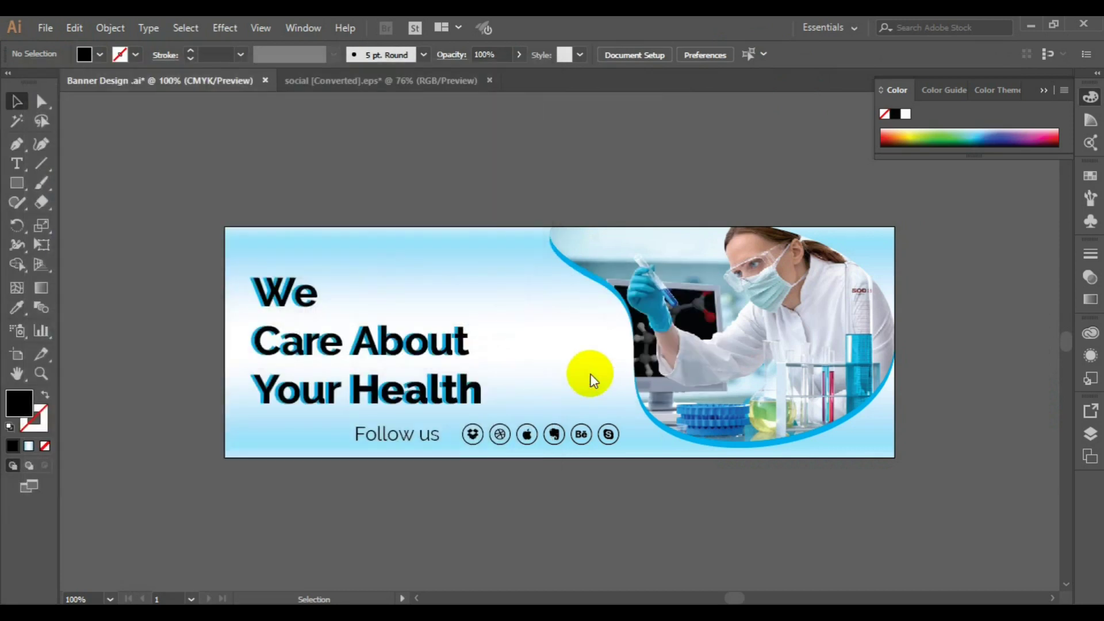